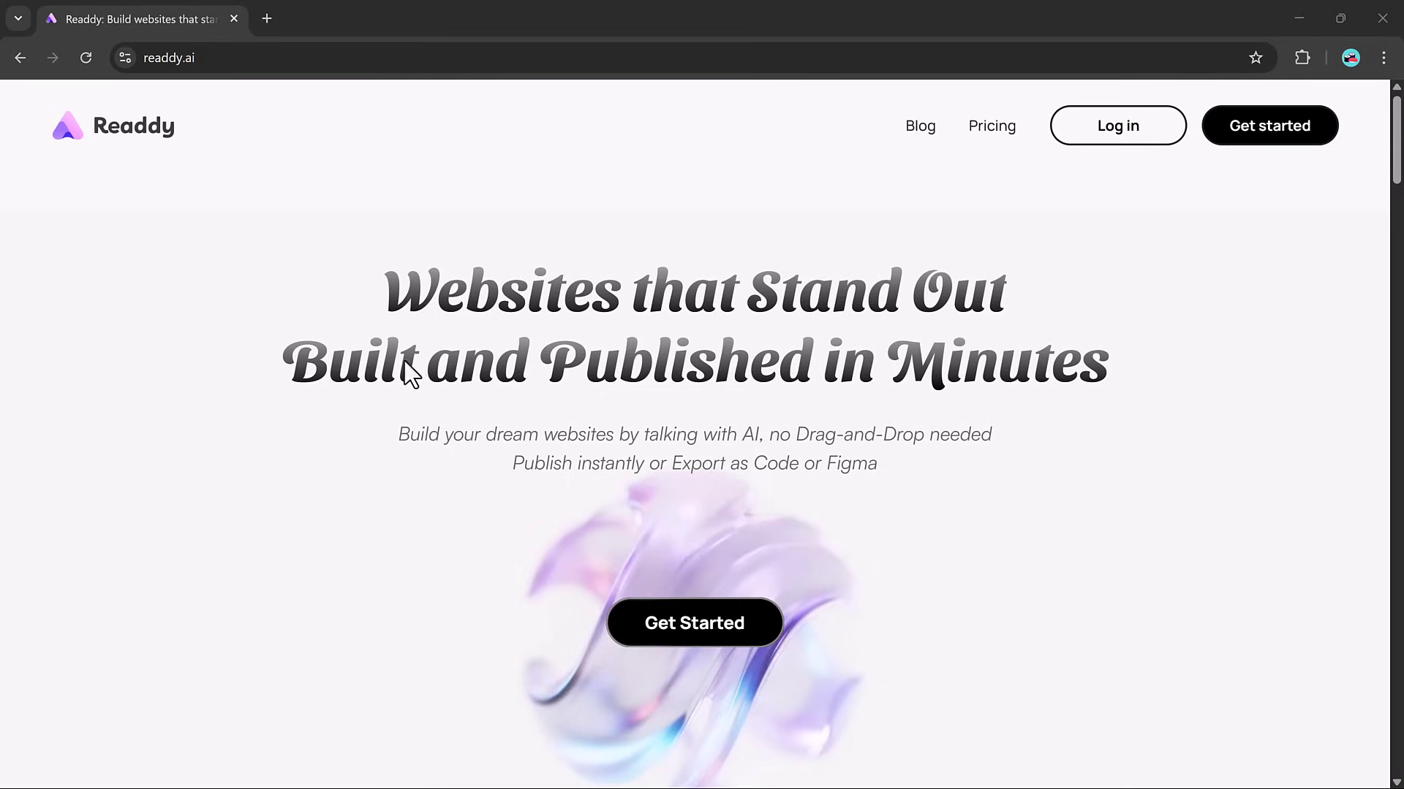
Preview the Inspiring Digital Design Agency example site from the gallery, then close it.
{"action": "scroll", "coordinate": [1062, 392], "scroll_direction": "down", "scroll_amount": 1}
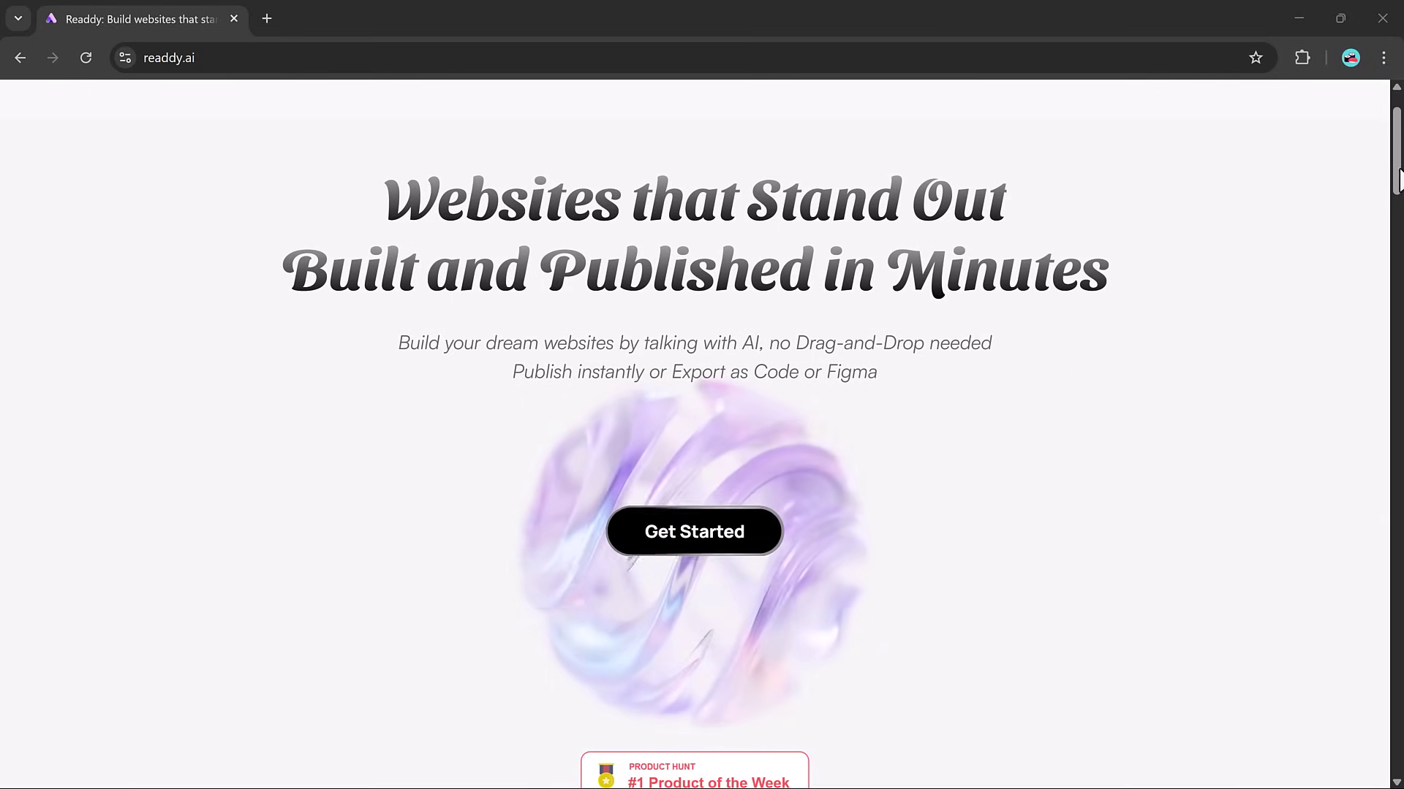
{"action": "left_click_drag", "start_coordinate": [1398, 180], "coordinate": [1398, 267]}
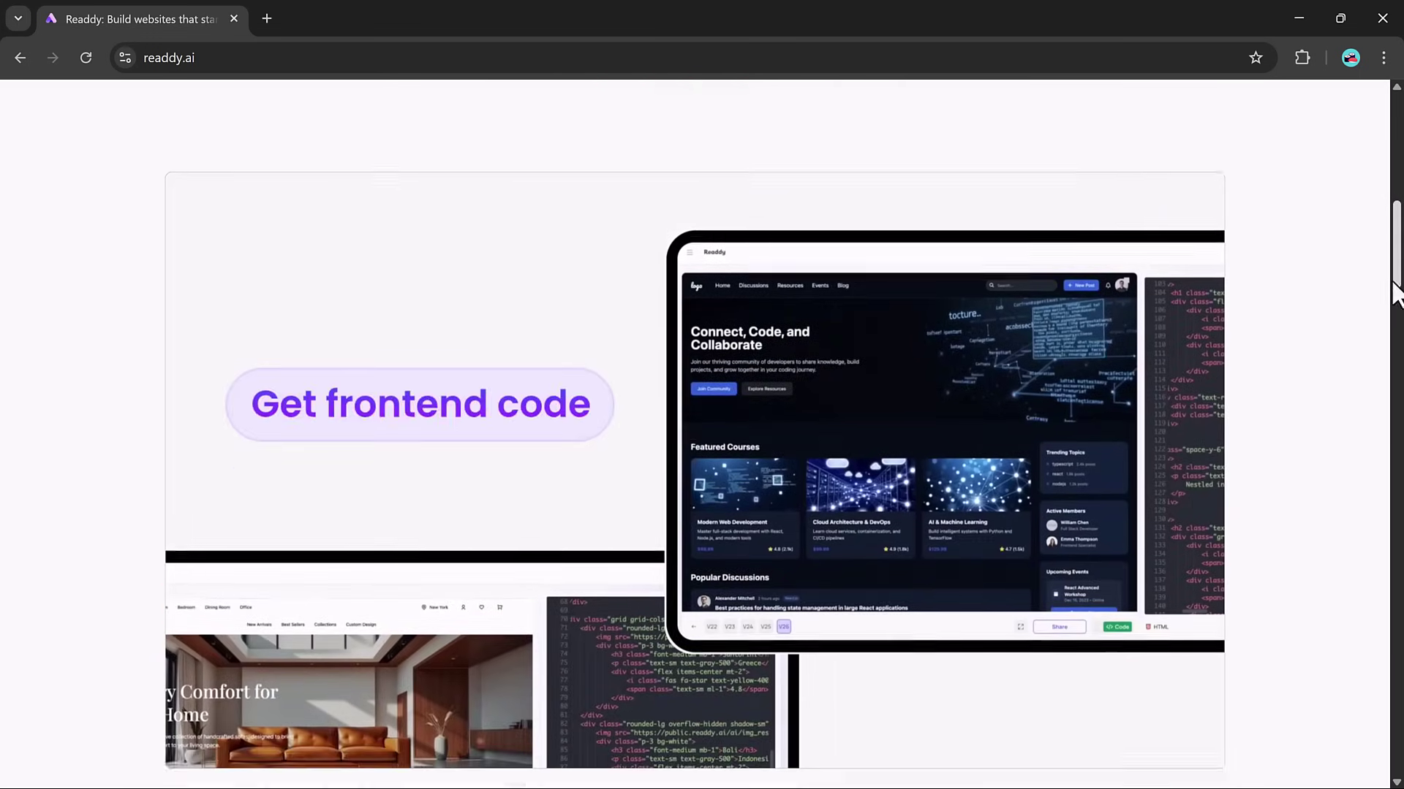
{"action": "left_click_drag", "start_coordinate": [1399, 267], "coordinate": [1398, 424]}
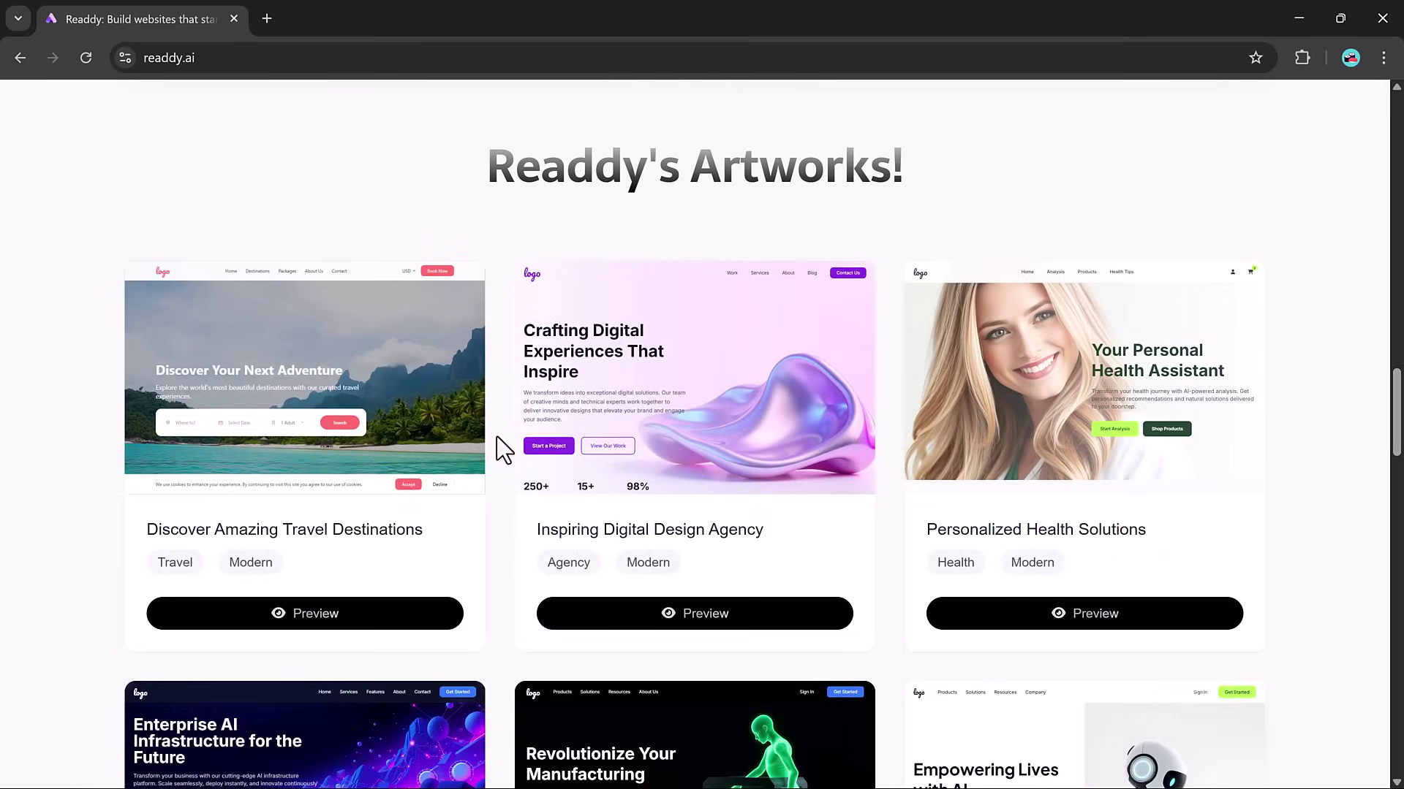
{"action": "left_click", "coordinate": [683, 615]}
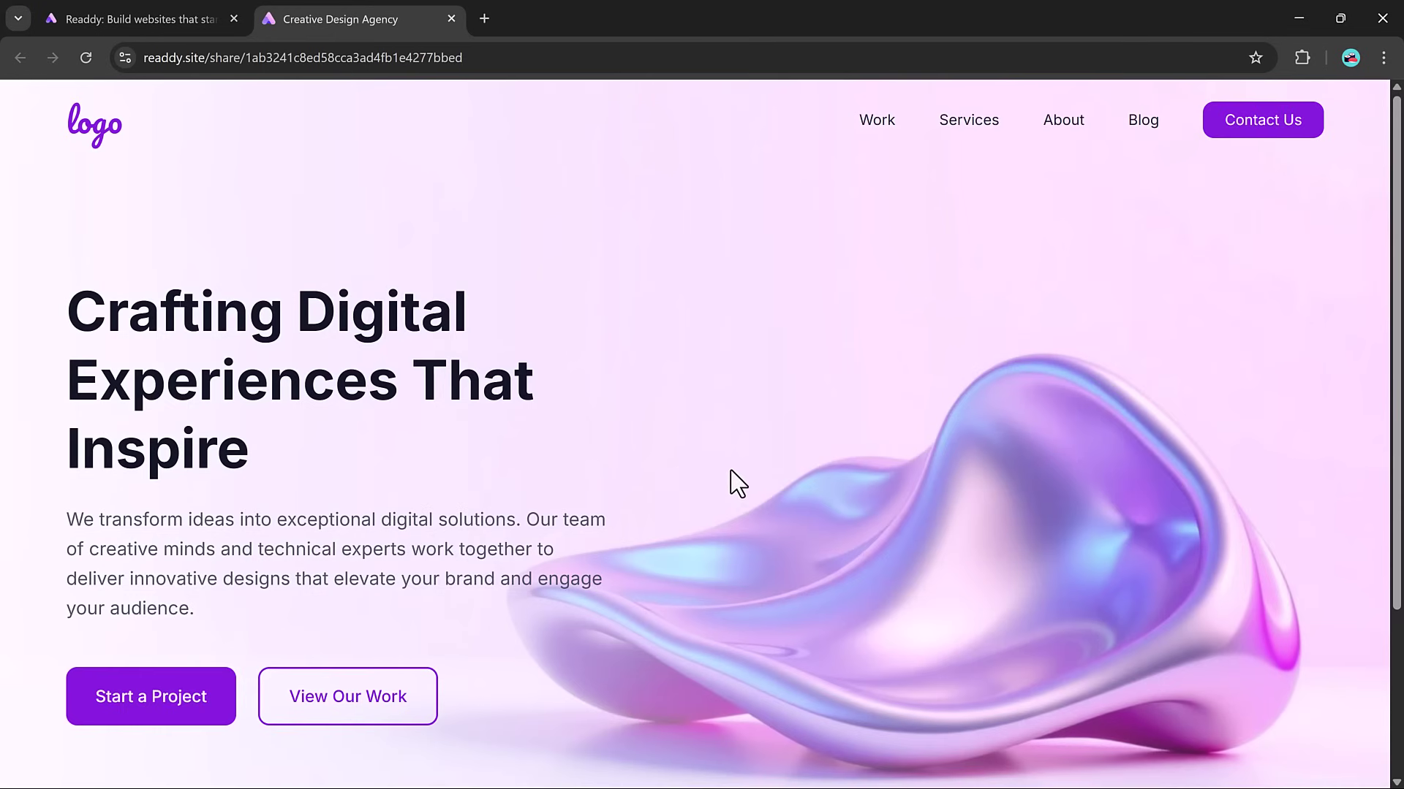
{"action": "scroll", "coordinate": [731, 482], "scroll_direction": "down", "scroll_amount": 3}
{"action": "scroll", "coordinate": [382, 510], "scroll_direction": "up", "scroll_amount": 3}
{"action": "left_click", "coordinate": [451, 18]}
Preview the AI companions example site and return to the gallery.
{"action": "scroll", "coordinate": [818, 557], "scroll_direction": "down", "scroll_amount": 5}
{"action": "left_click", "coordinate": [924, 574]}
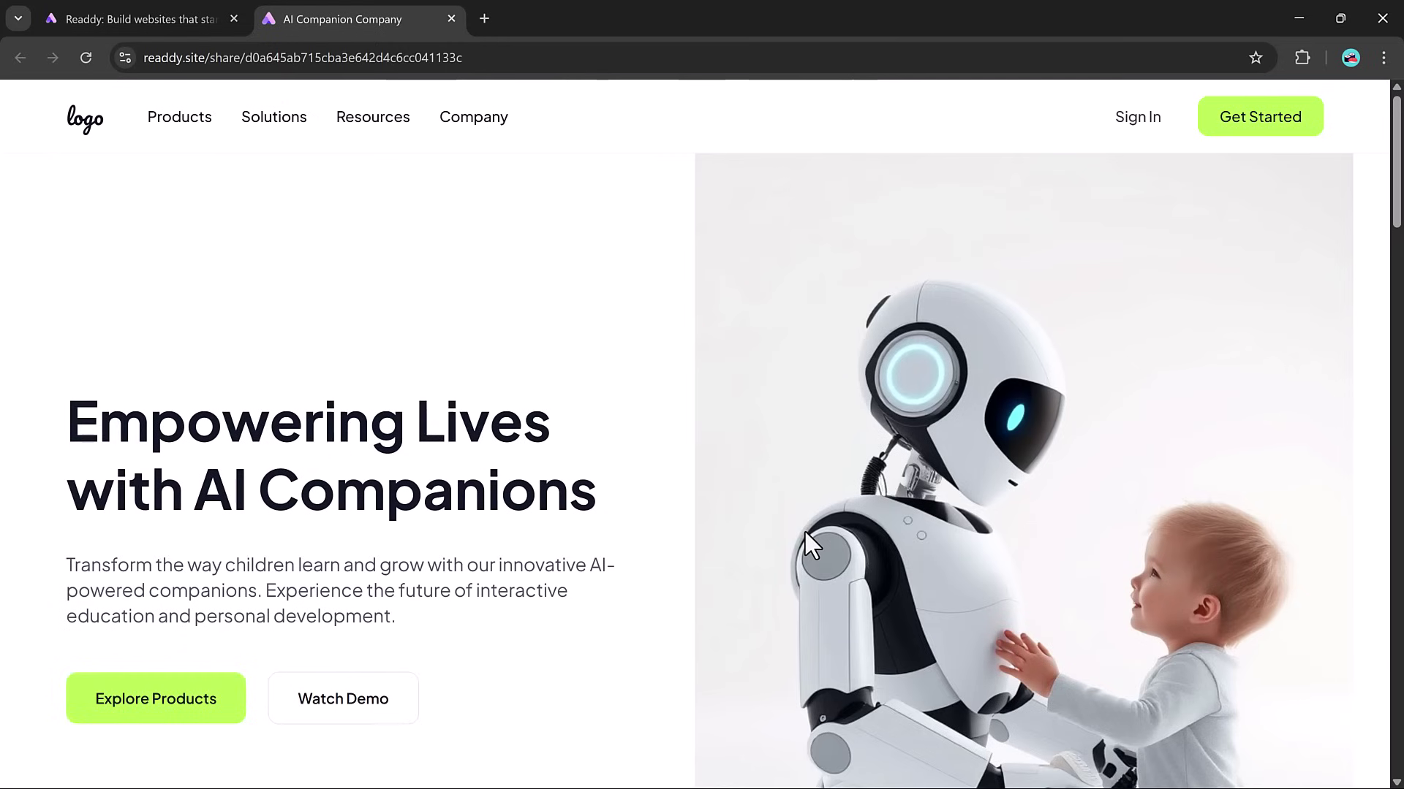
{"action": "scroll", "coordinate": [804, 532], "scroll_direction": "down", "scroll_amount": 20}
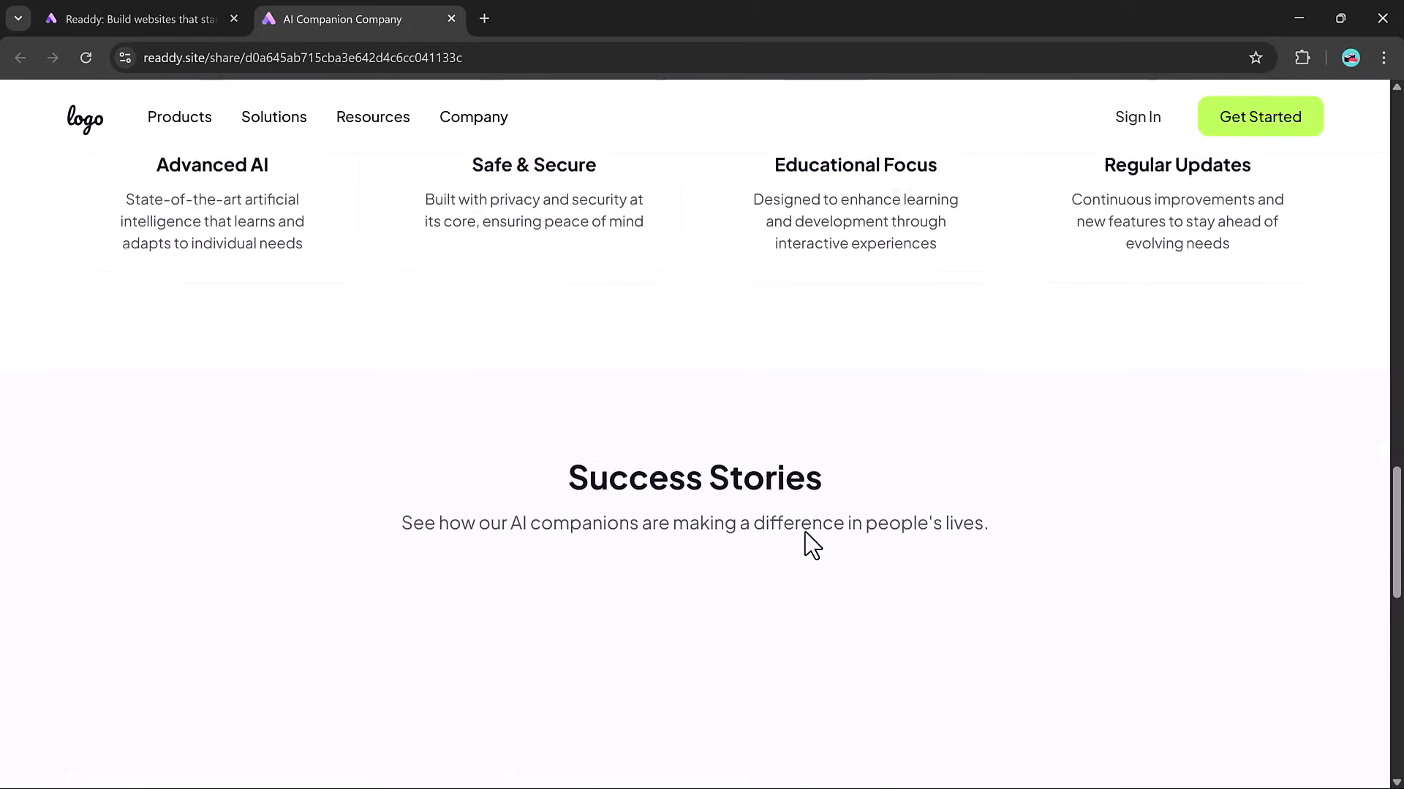
{"action": "scroll", "coordinate": [805, 532], "scroll_direction": "down", "scroll_amount": 10}
{"action": "scroll", "coordinate": [808, 533], "scroll_direction": "up", "scroll_amount": 2}
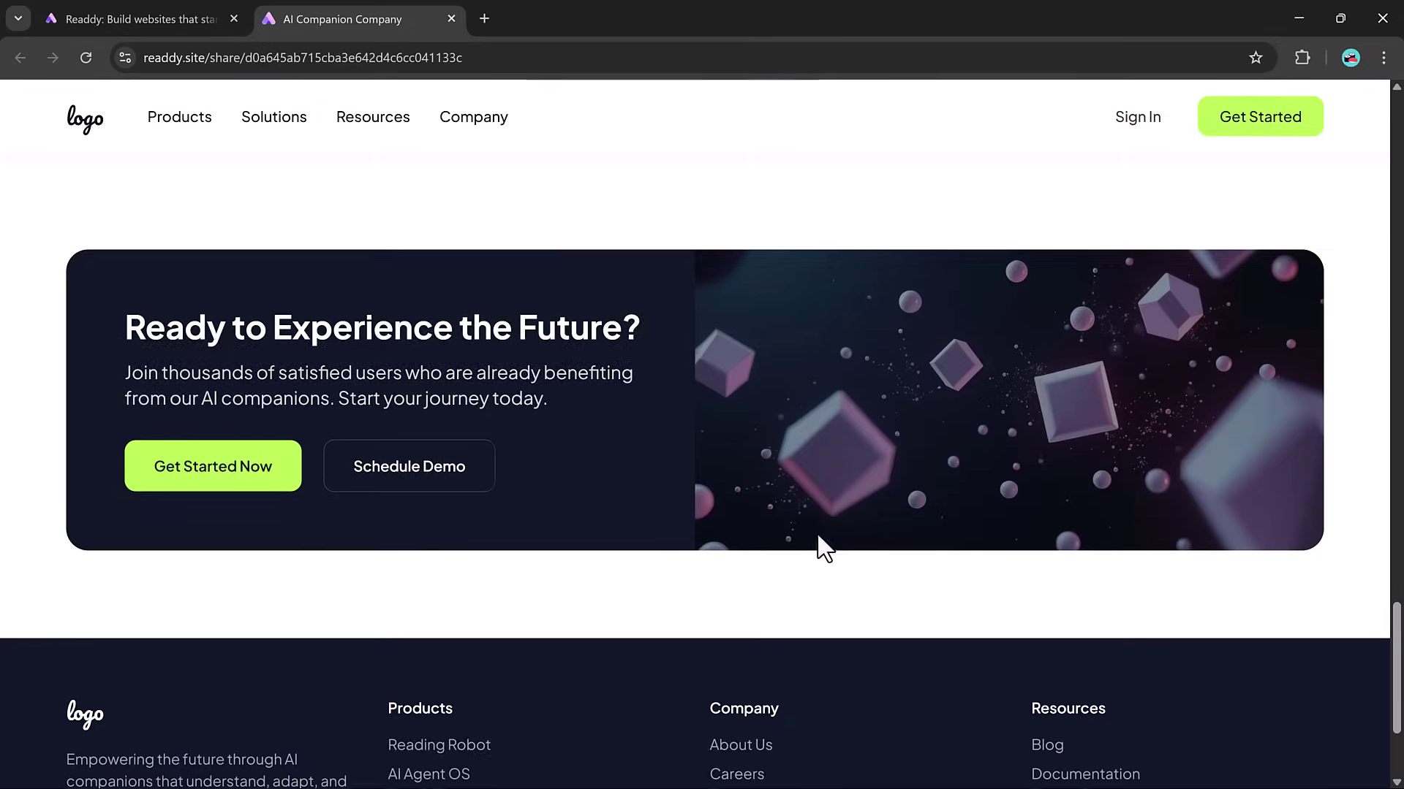
{"action": "key", "text": "Home"}
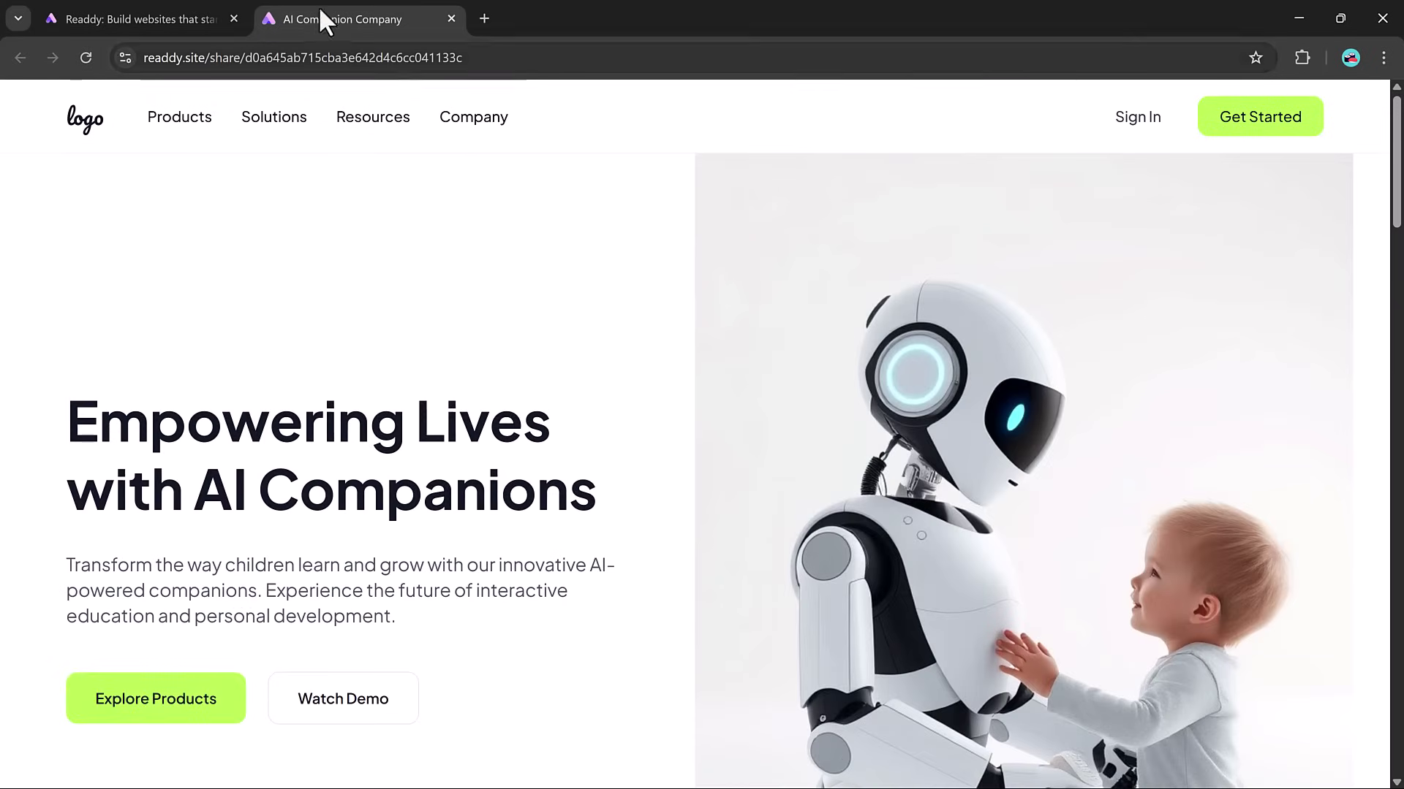
{"action": "left_click", "coordinate": [450, 20]}
{"action": "scroll", "coordinate": [729, 483], "scroll_direction": "down", "scroll_amount": 6}
{"action": "scroll", "coordinate": [735, 487], "scroll_direction": "down", "scroll_amount": 5}
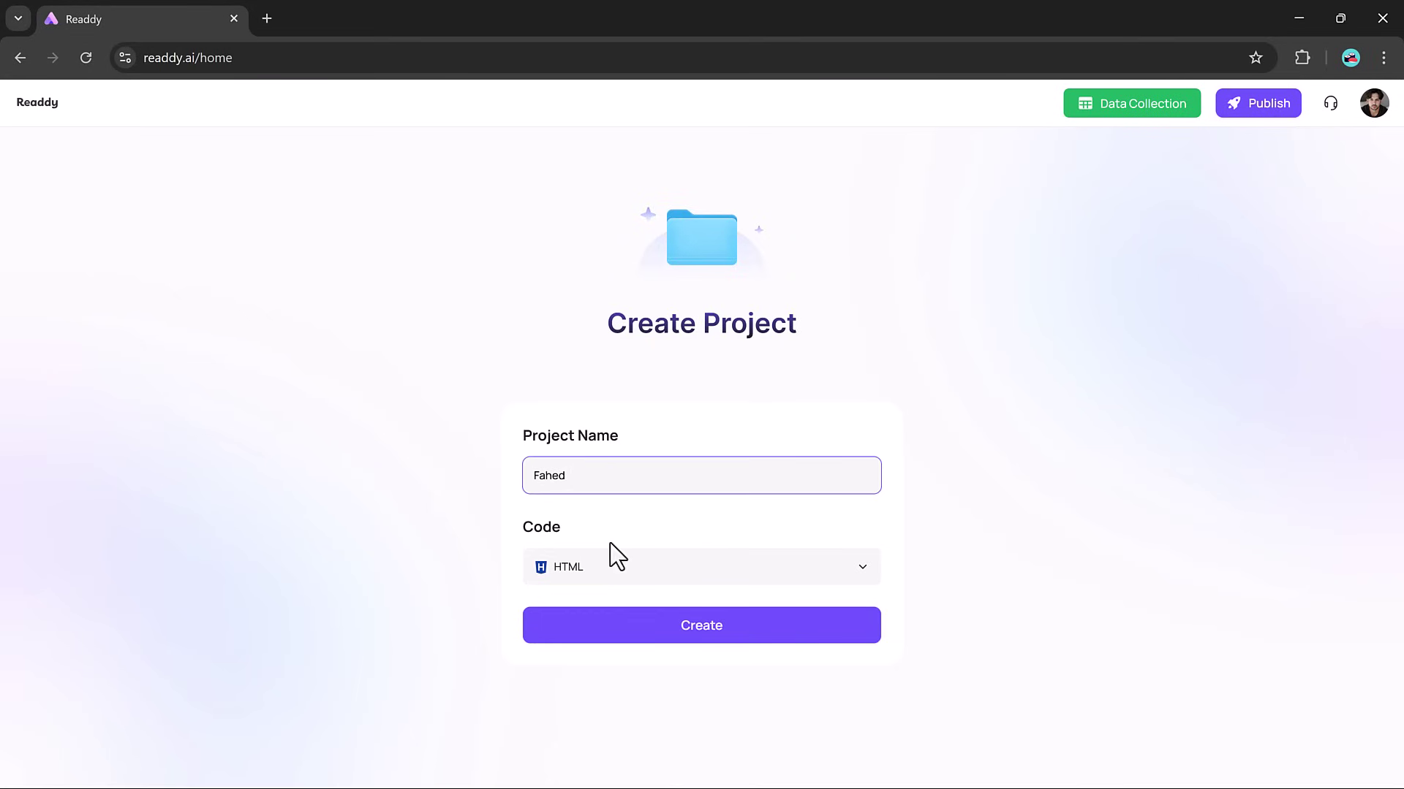
Browse the code frameworks, keep HTML, and create the project.
{"action": "left_click", "coordinate": [623, 577]}
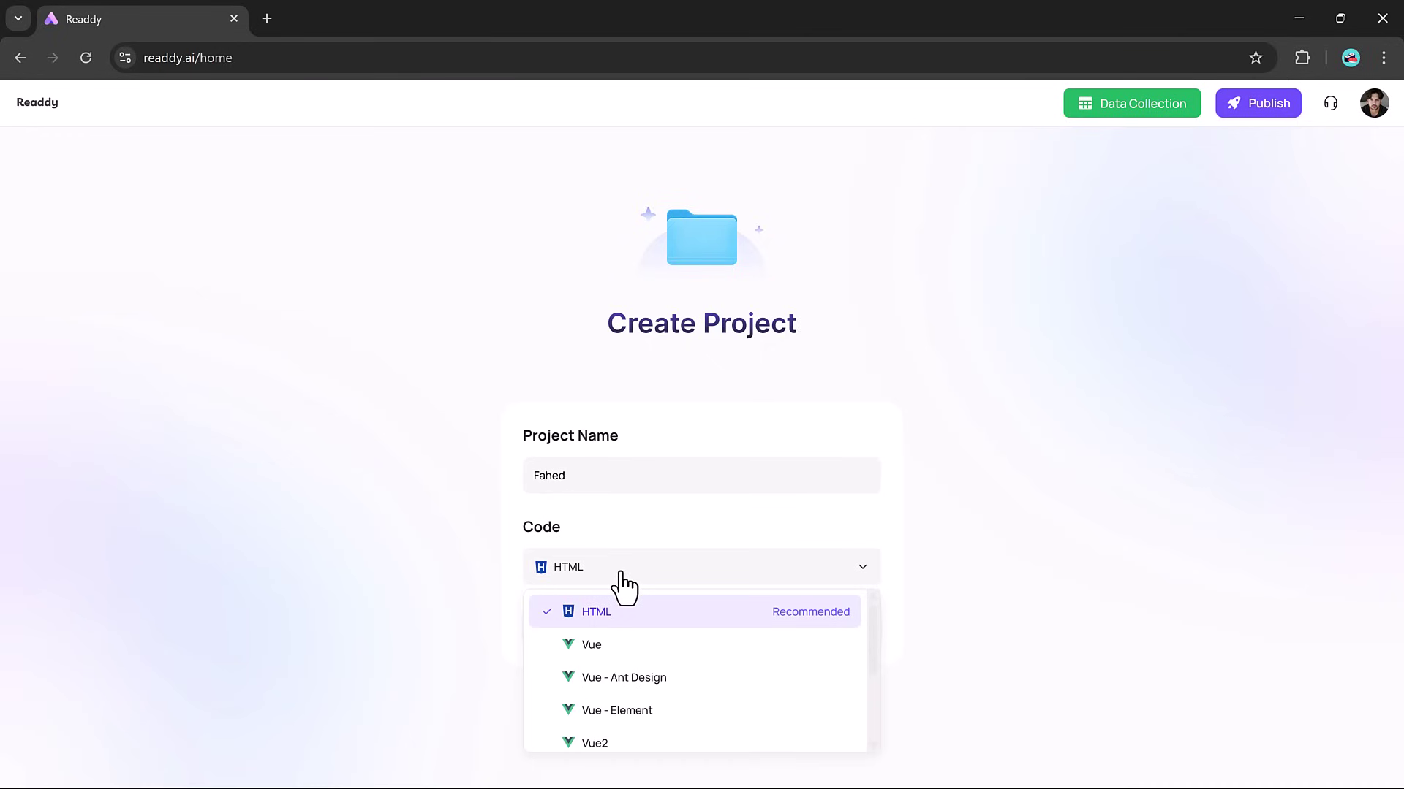
{"action": "scroll", "coordinate": [627, 629], "scroll_direction": "down", "scroll_amount": 3}
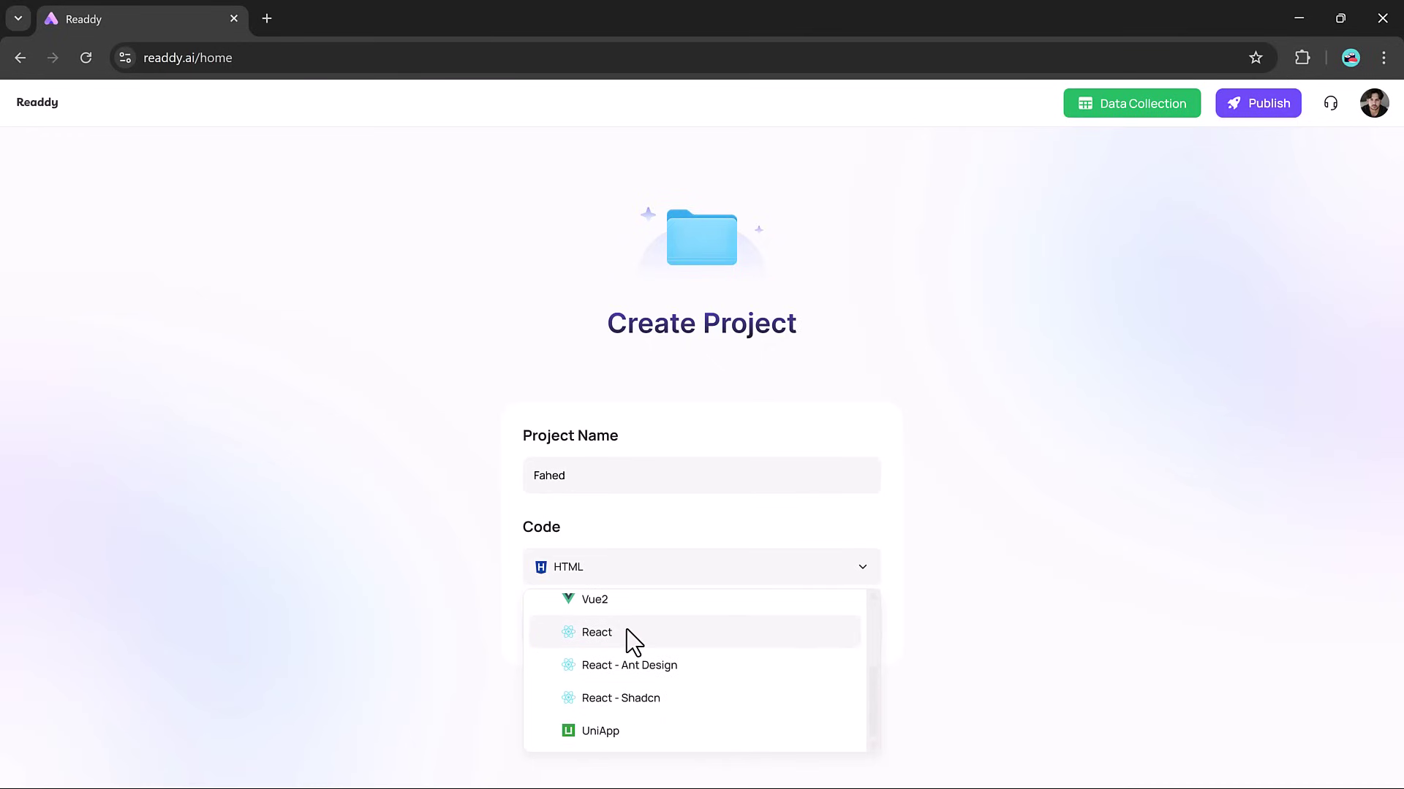
{"action": "scroll", "coordinate": [635, 713], "scroll_direction": "up", "scroll_amount": 3}
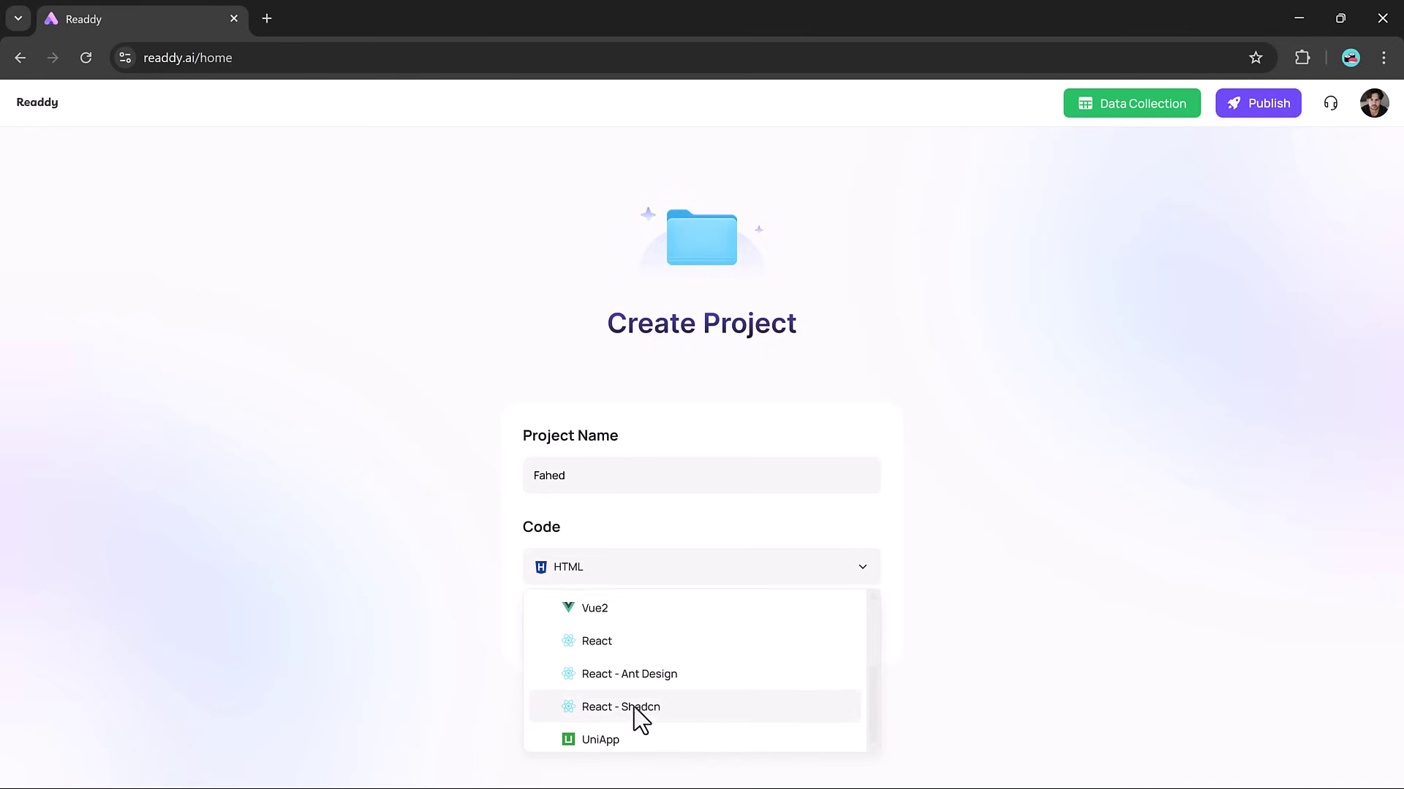
{"action": "scroll", "coordinate": [636, 643], "scroll_direction": "down", "scroll_amount": 2}
{"action": "scroll", "coordinate": [630, 634], "scroll_direction": "up", "scroll_amount": 2}
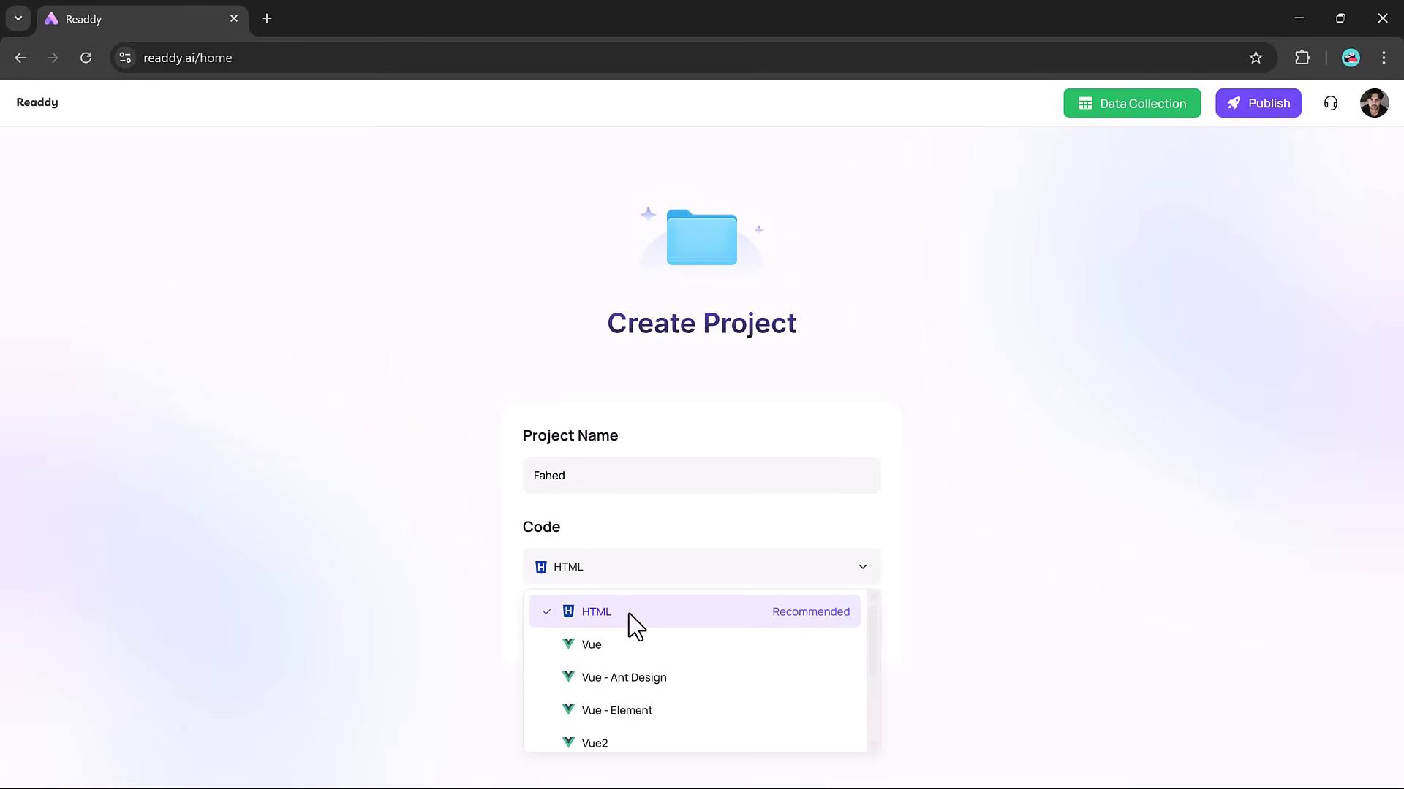
{"action": "left_click", "coordinate": [629, 612]}
{"action": "left_click", "coordinate": [657, 630]}
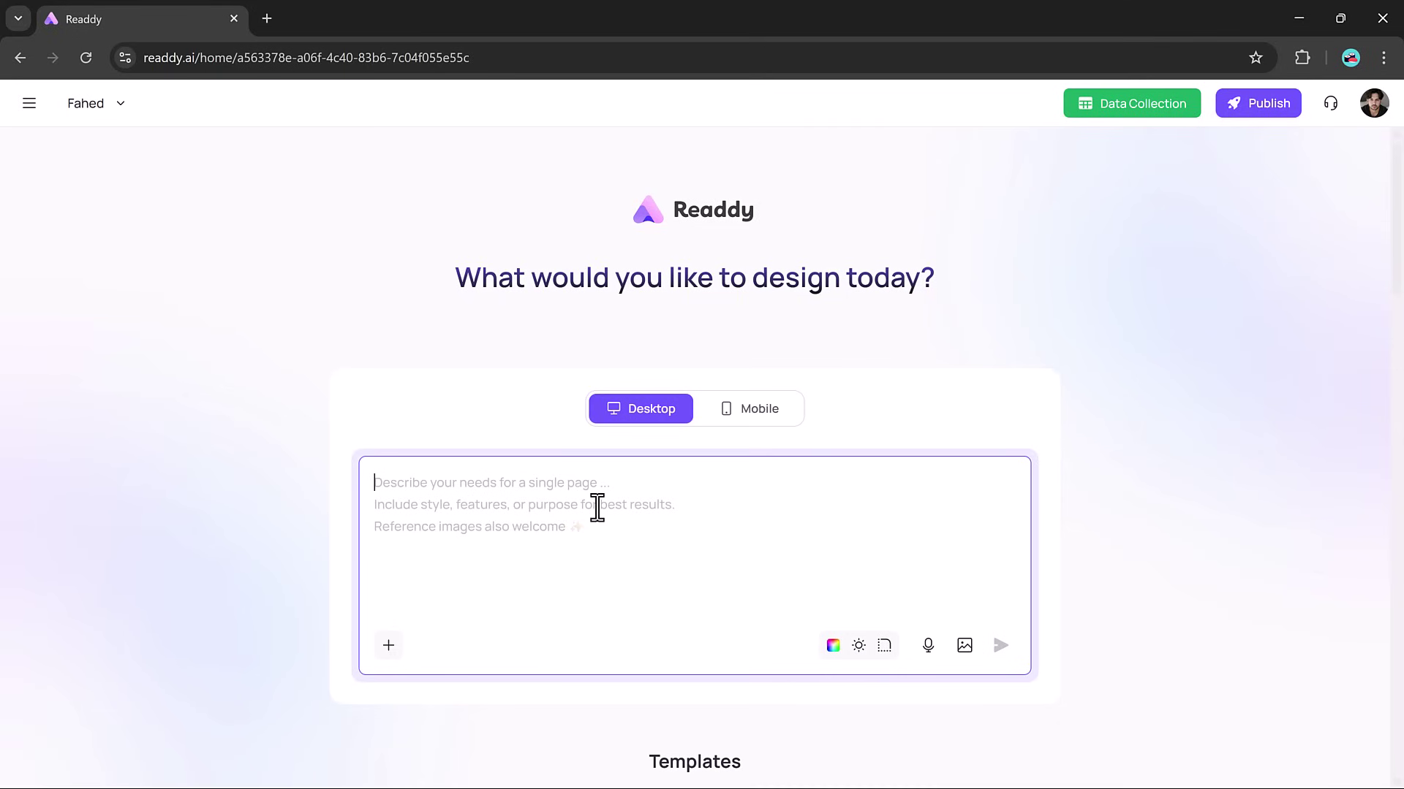
Switch the design target to Mobile and back to Desktop, then focus the prompt box.
{"action": "left_click", "coordinate": [738, 420]}
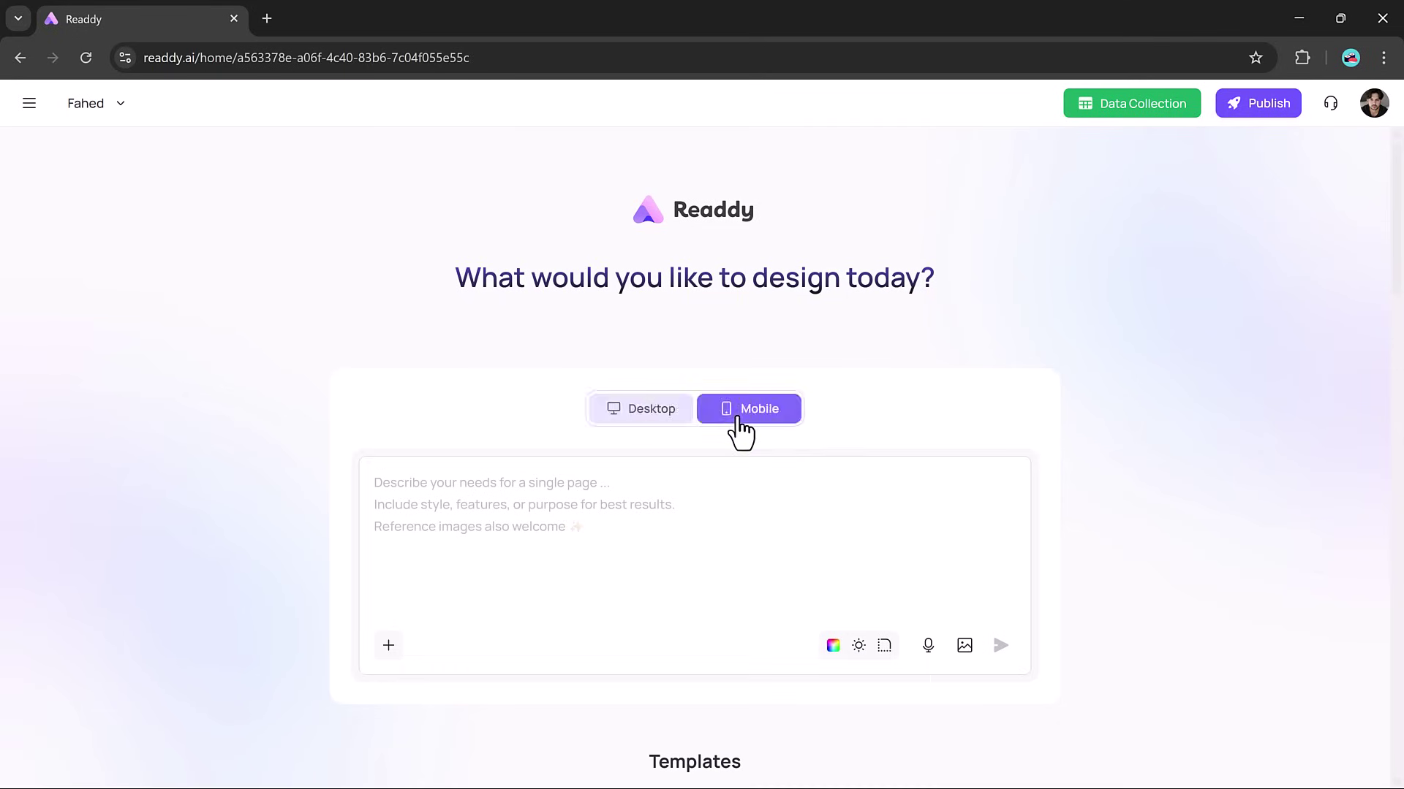
{"action": "left_click", "coordinate": [653, 420]}
{"action": "left_click", "coordinate": [645, 505]}
Scroll through the Templates gallery and back up toward the prompt.
{"action": "scroll", "coordinate": [645, 504], "scroll_direction": "down", "scroll_amount": 6}
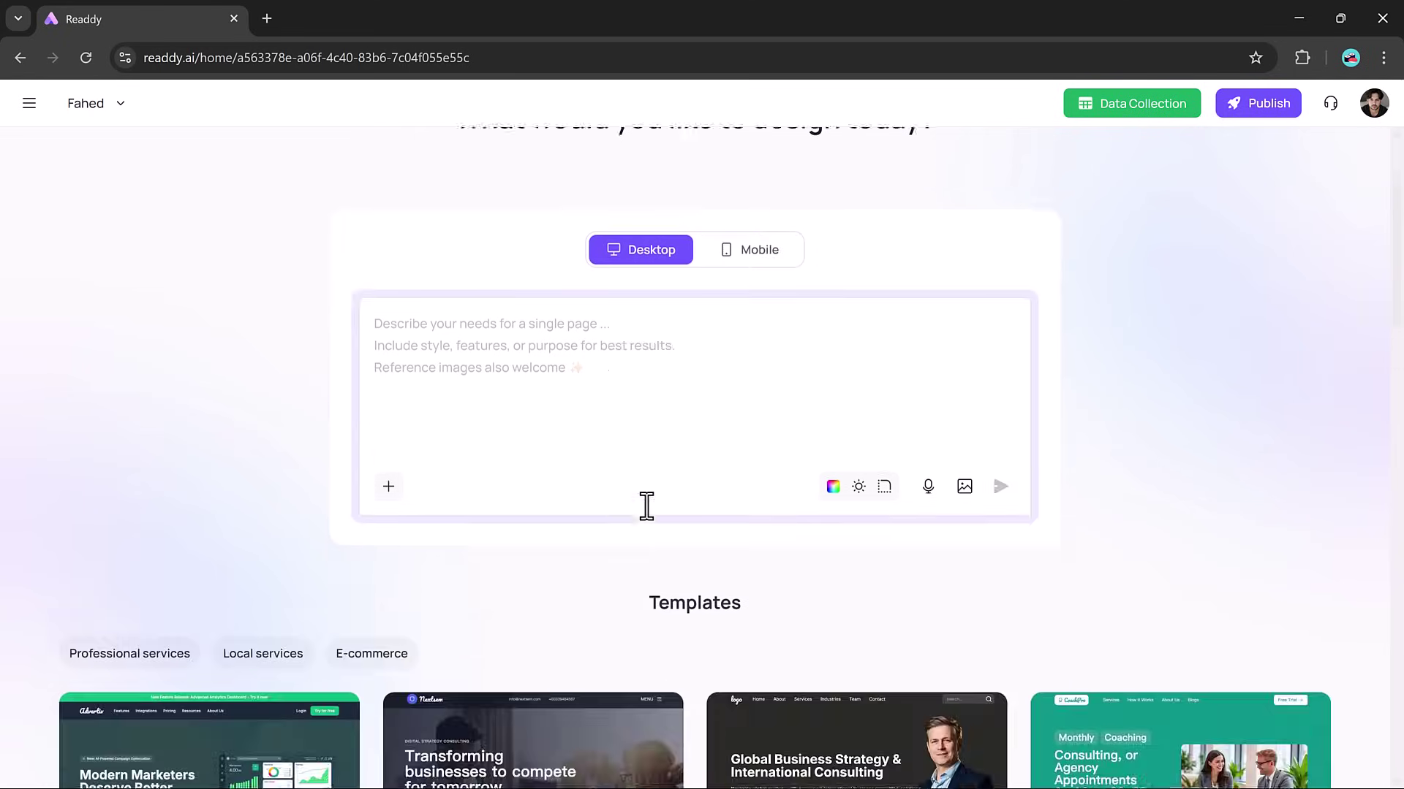
{"action": "scroll", "coordinate": [646, 507], "scroll_direction": "down", "scroll_amount": 1}
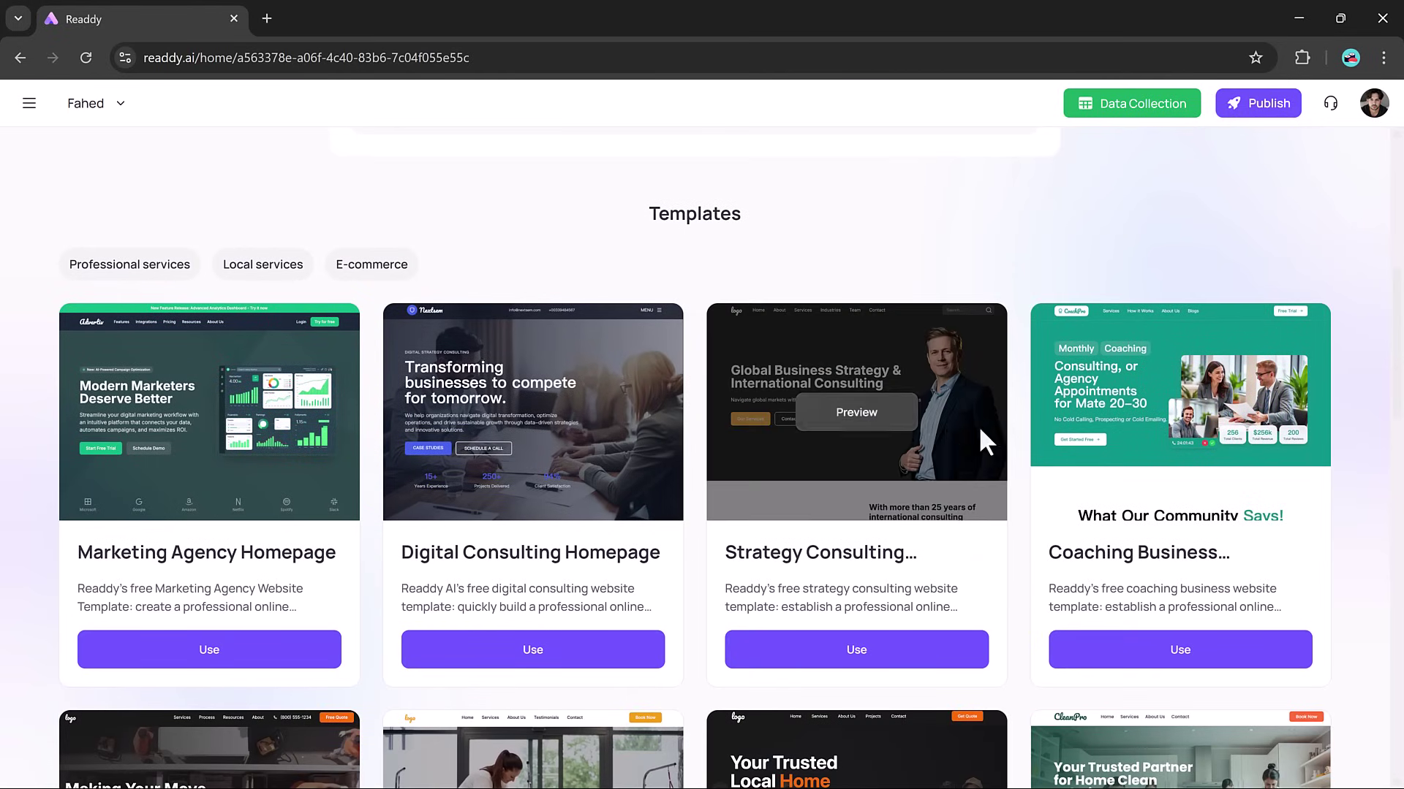
{"action": "scroll", "coordinate": [1219, 438], "scroll_direction": "down", "scroll_amount": 5}
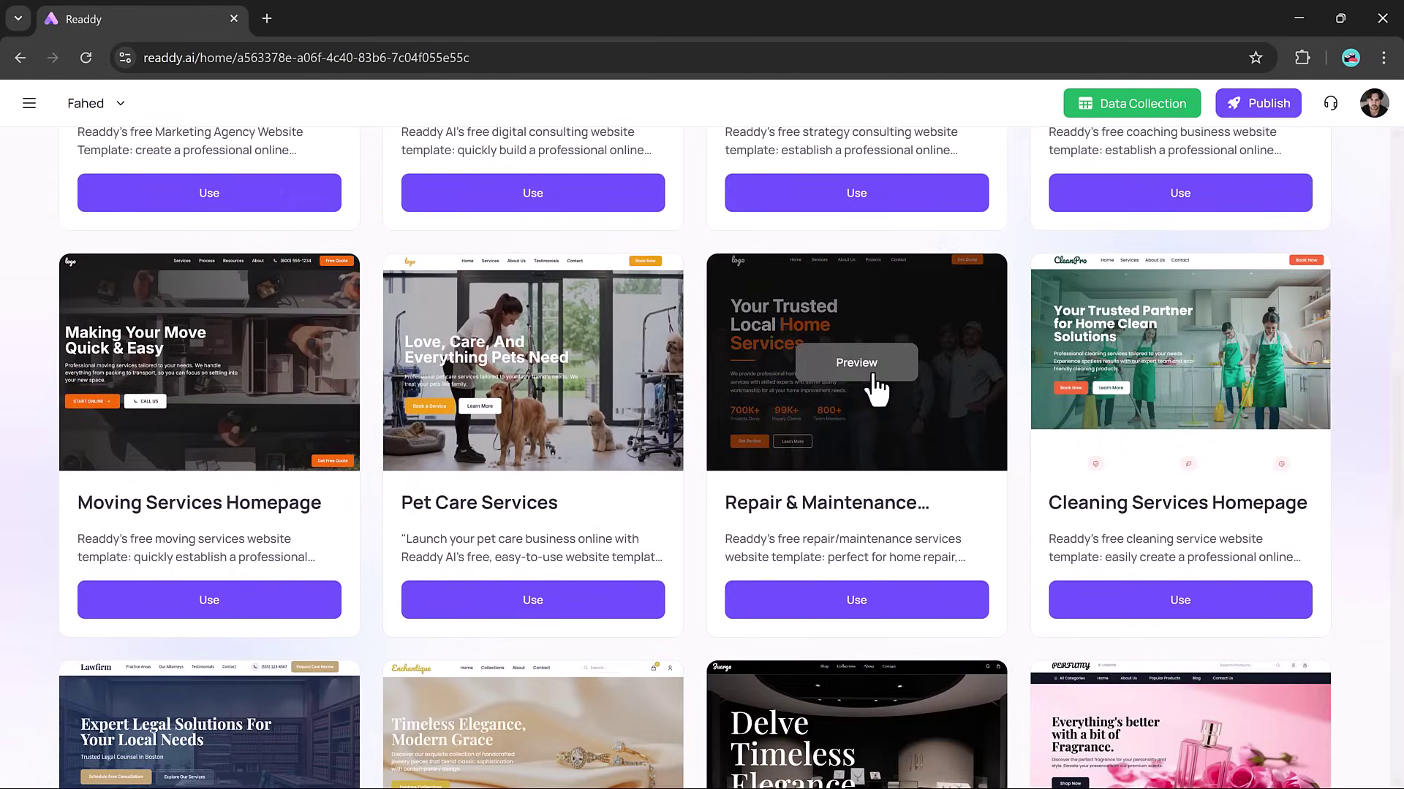
{"action": "scroll", "coordinate": [209, 574], "scroll_direction": "down", "scroll_amount": 3}
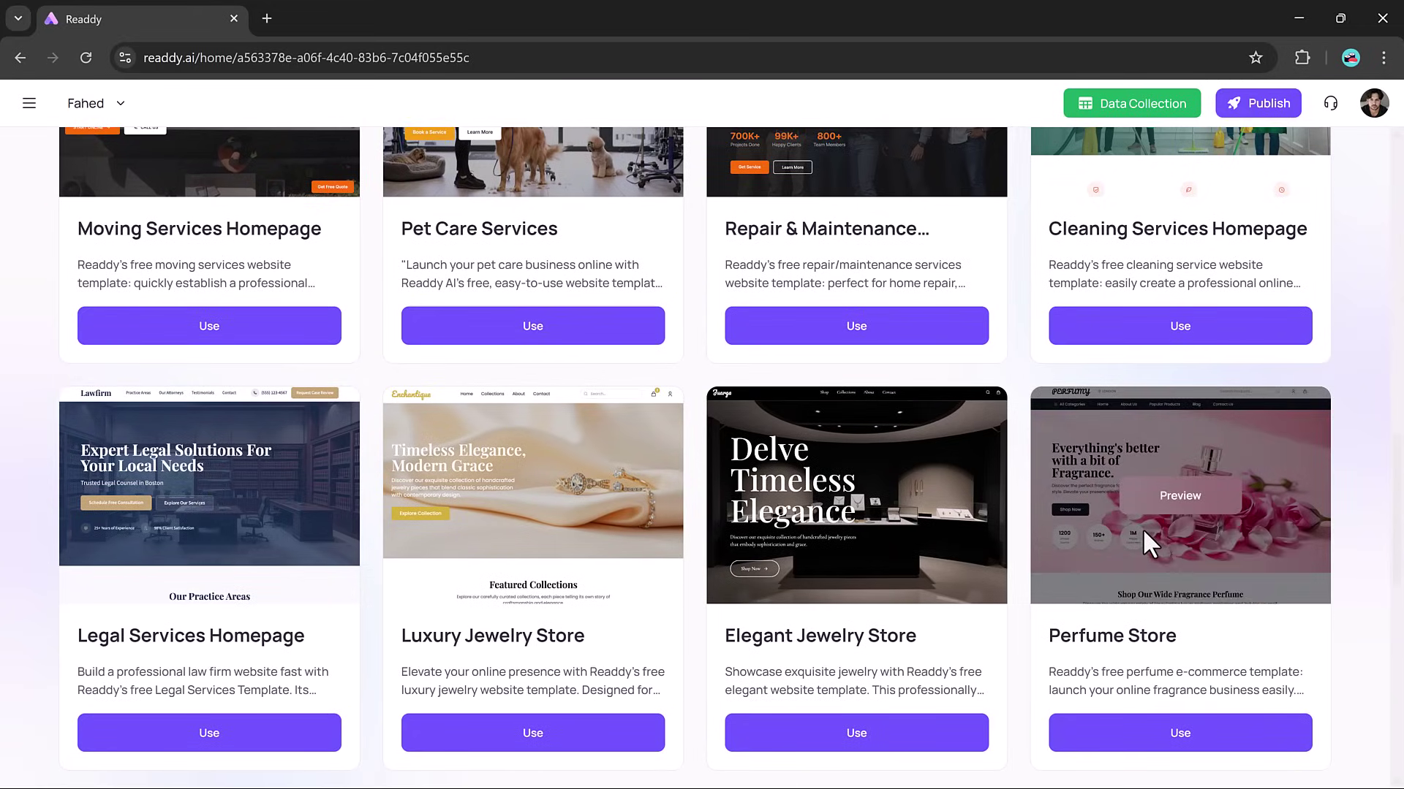
{"action": "scroll", "coordinate": [1143, 543], "scroll_direction": "down", "scroll_amount": 2}
{"action": "scroll", "coordinate": [1142, 531], "scroll_direction": "down", "scroll_amount": 3}
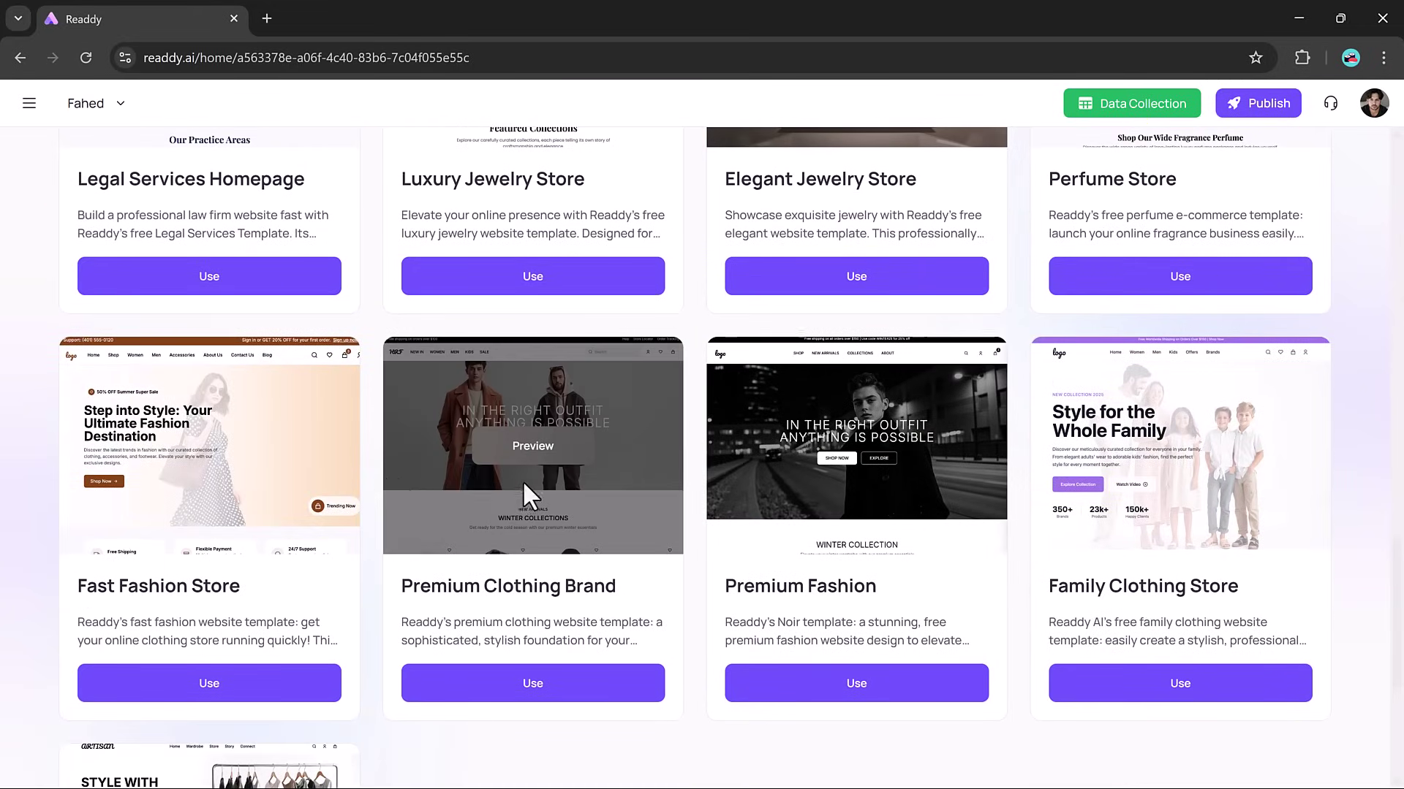
{"action": "scroll", "coordinate": [260, 479], "scroll_direction": "down", "scroll_amount": 4}
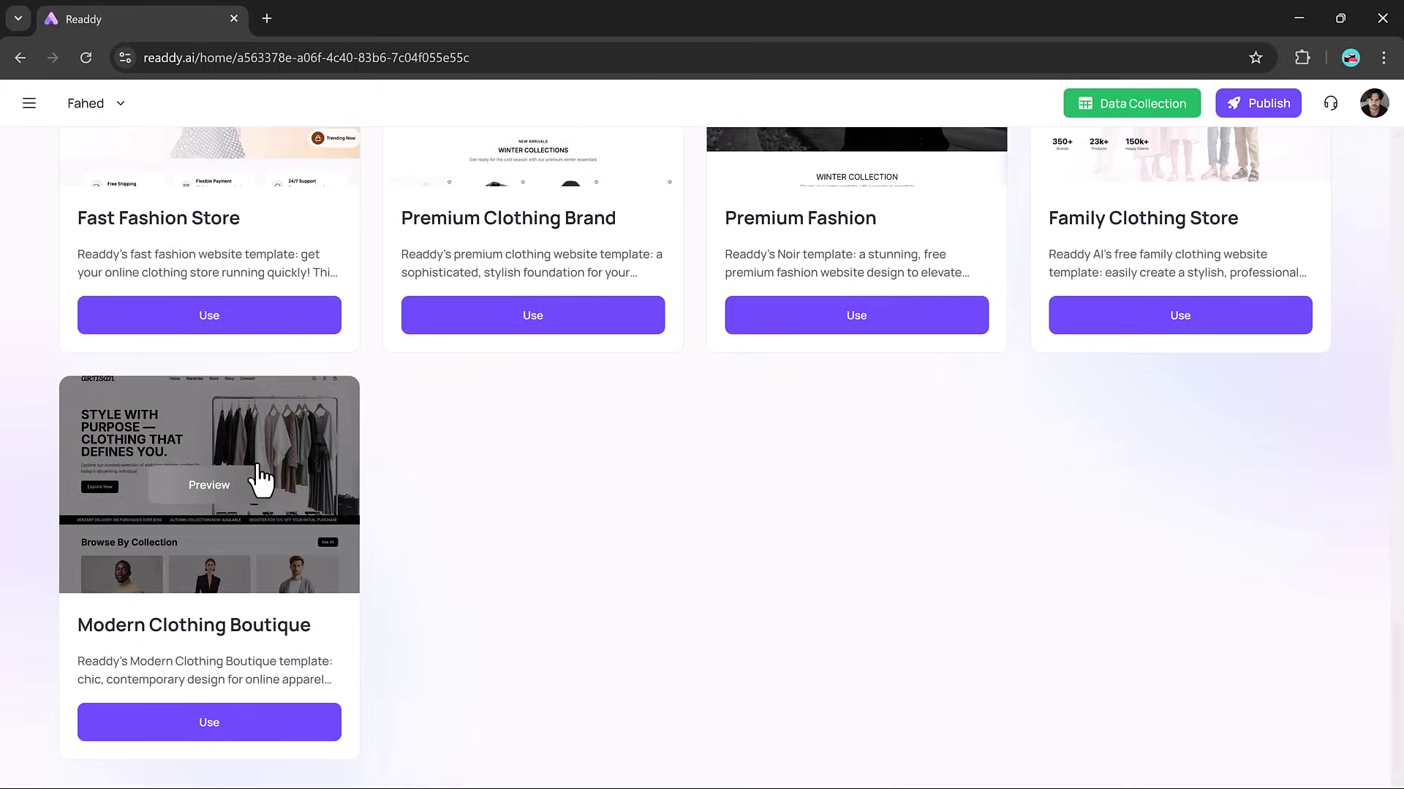
{"action": "scroll", "coordinate": [834, 472], "scroll_direction": "up", "scroll_amount": 15}
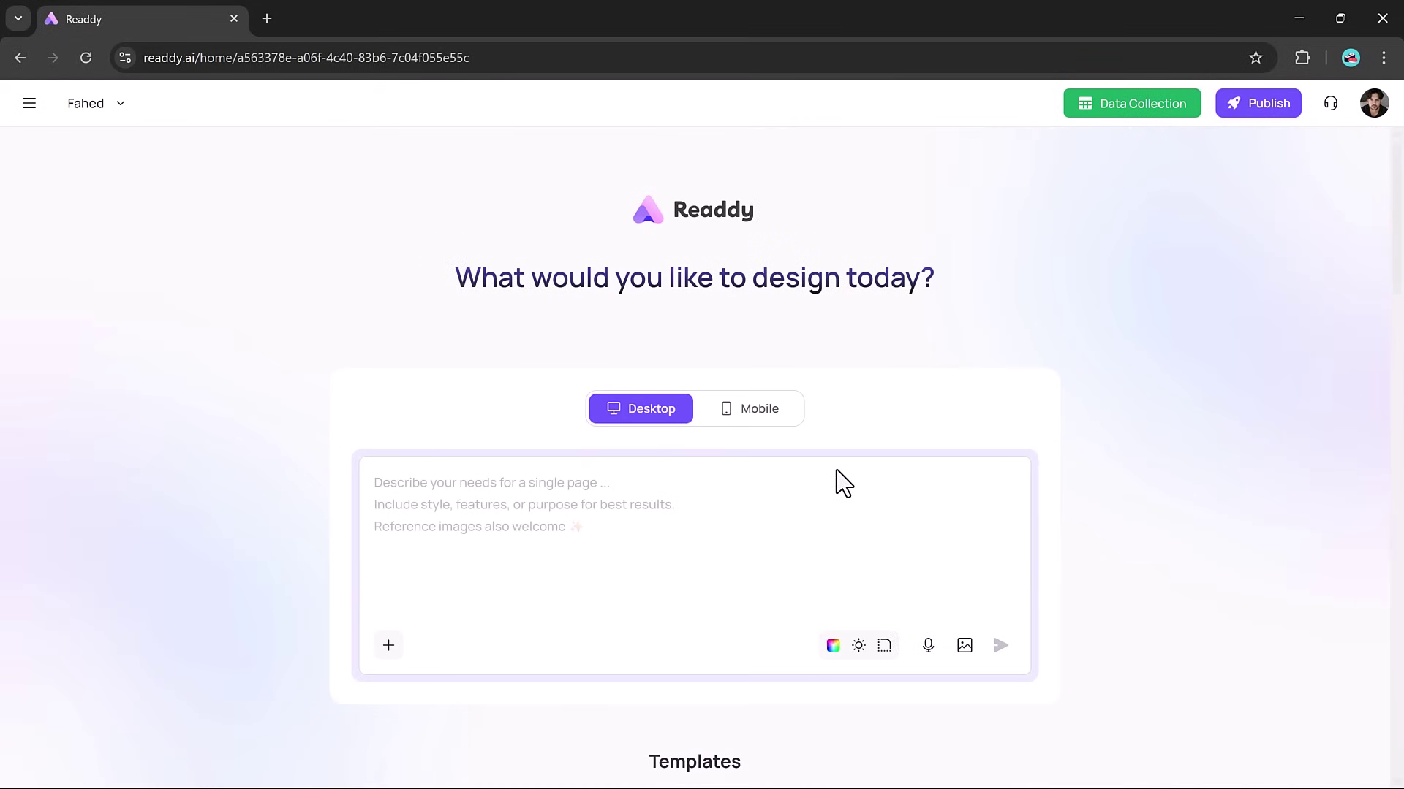
Paste the pastel pink teen skincare e-commerce brief into the prompt and send it.
{"action": "left_click", "coordinate": [661, 567]}
{"action": "key", "text": "ctrl+v"}
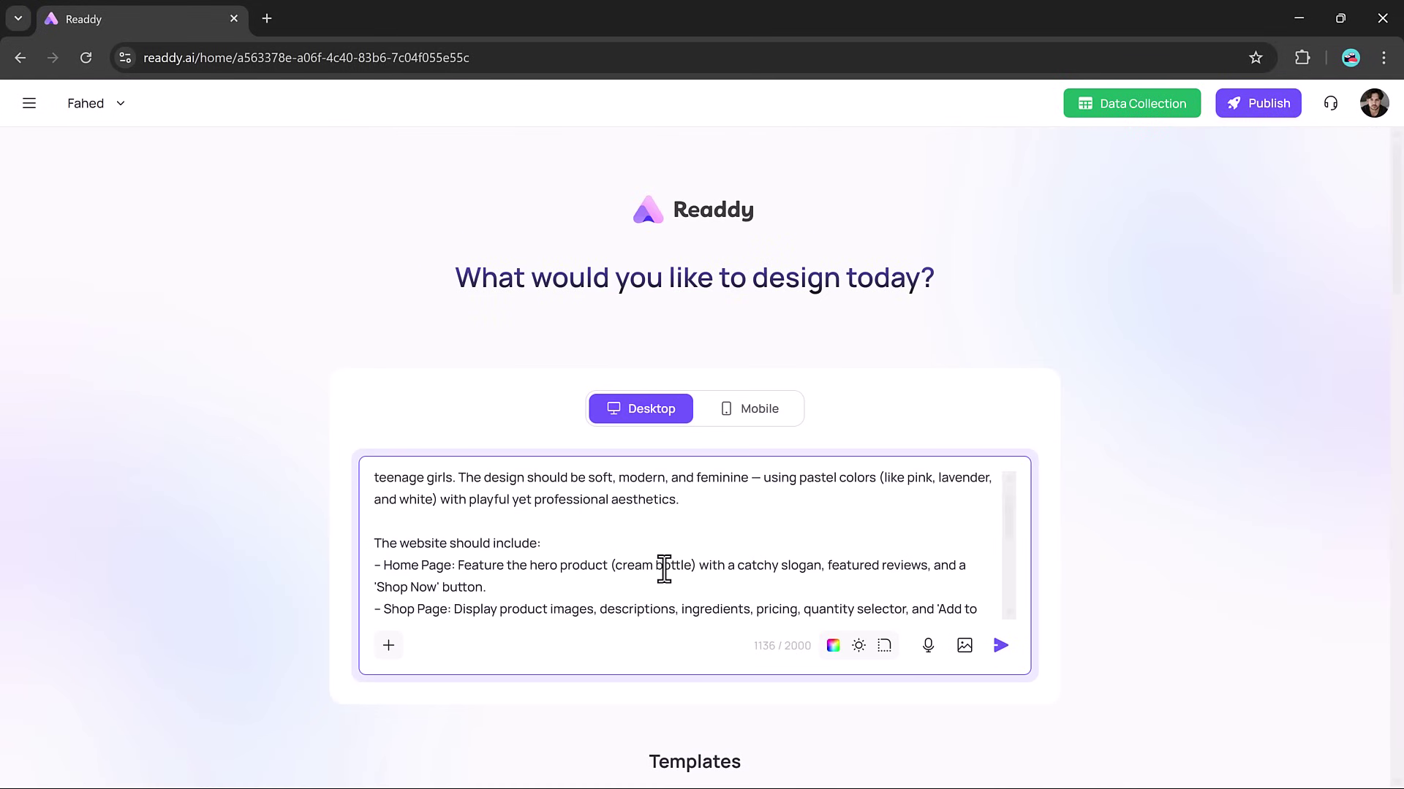
{"action": "scroll", "coordinate": [657, 570], "scroll_direction": "up", "scroll_amount": 5}
{"action": "scroll", "coordinate": [657, 569], "scroll_direction": "down", "scroll_amount": 1}
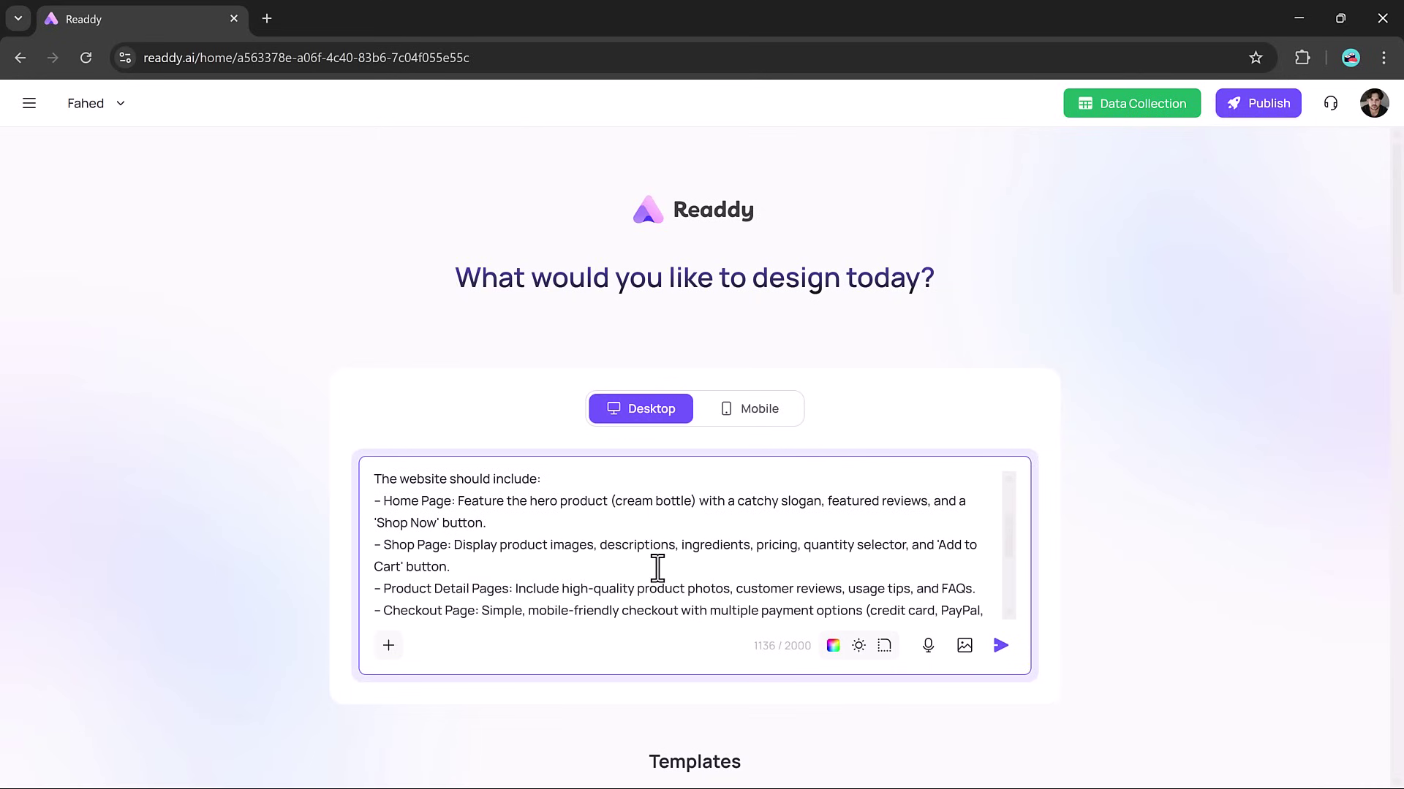
{"action": "scroll", "coordinate": [553, 540], "scroll_direction": "down", "scroll_amount": 3}
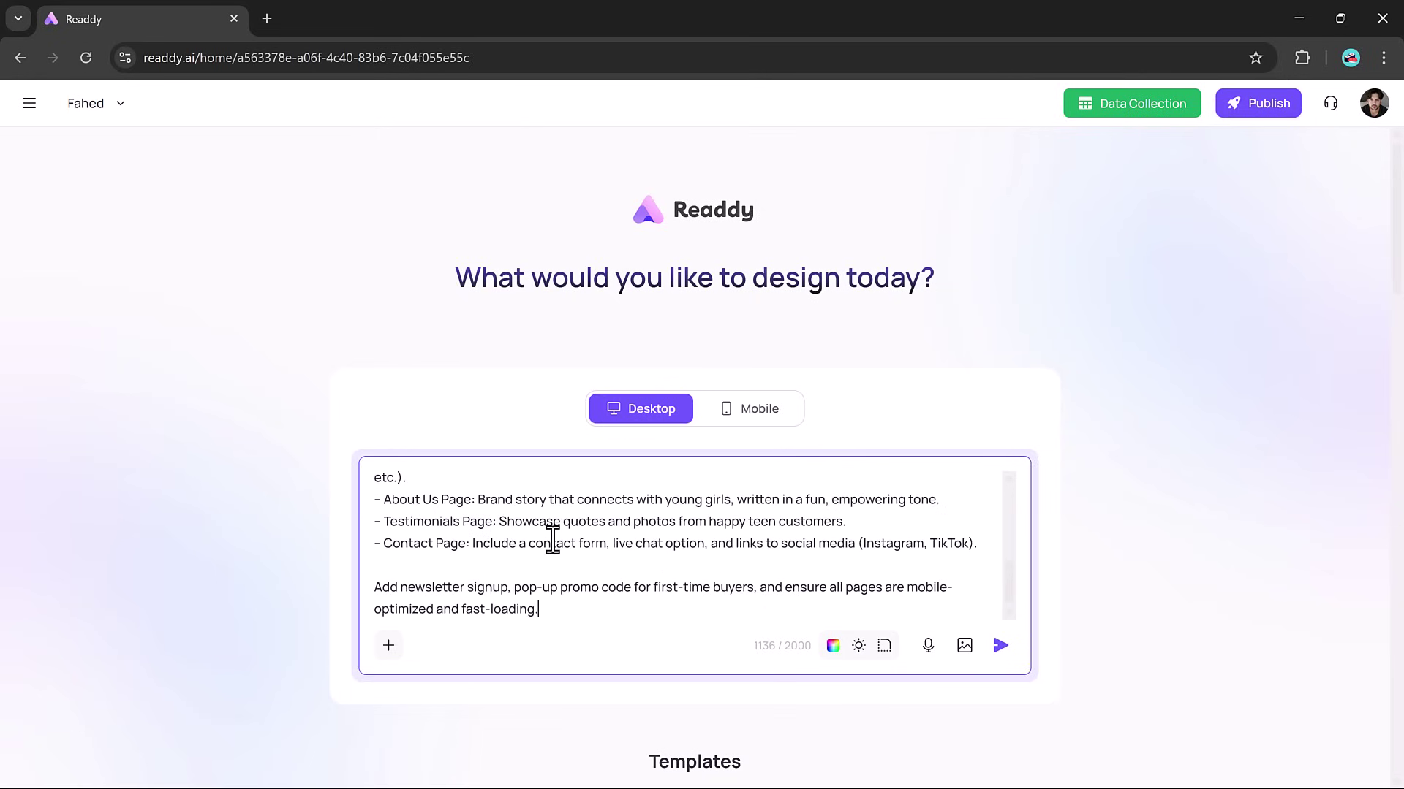
{"action": "scroll", "coordinate": [553, 539], "scroll_direction": "up", "scroll_amount": 5}
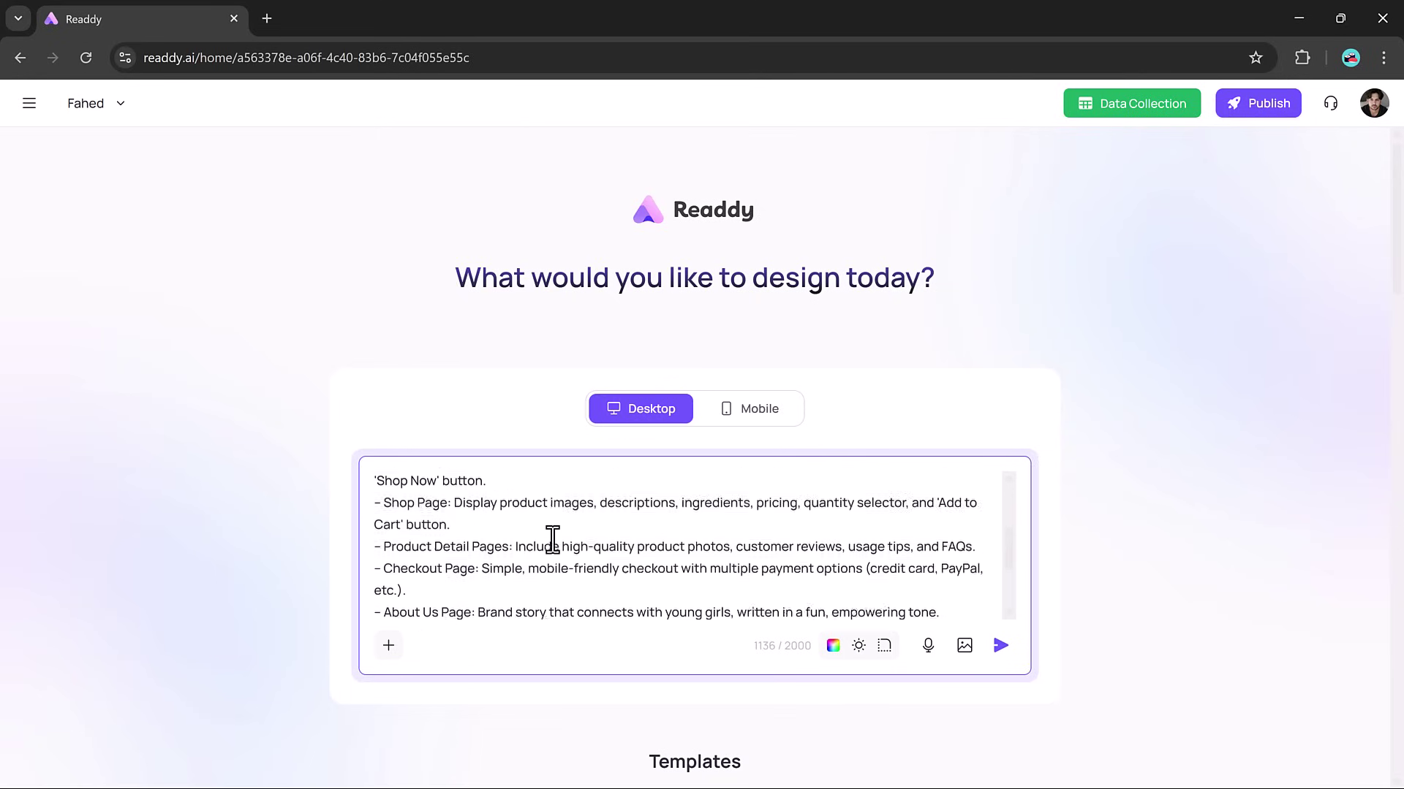
{"action": "left_click", "coordinate": [1000, 646]}
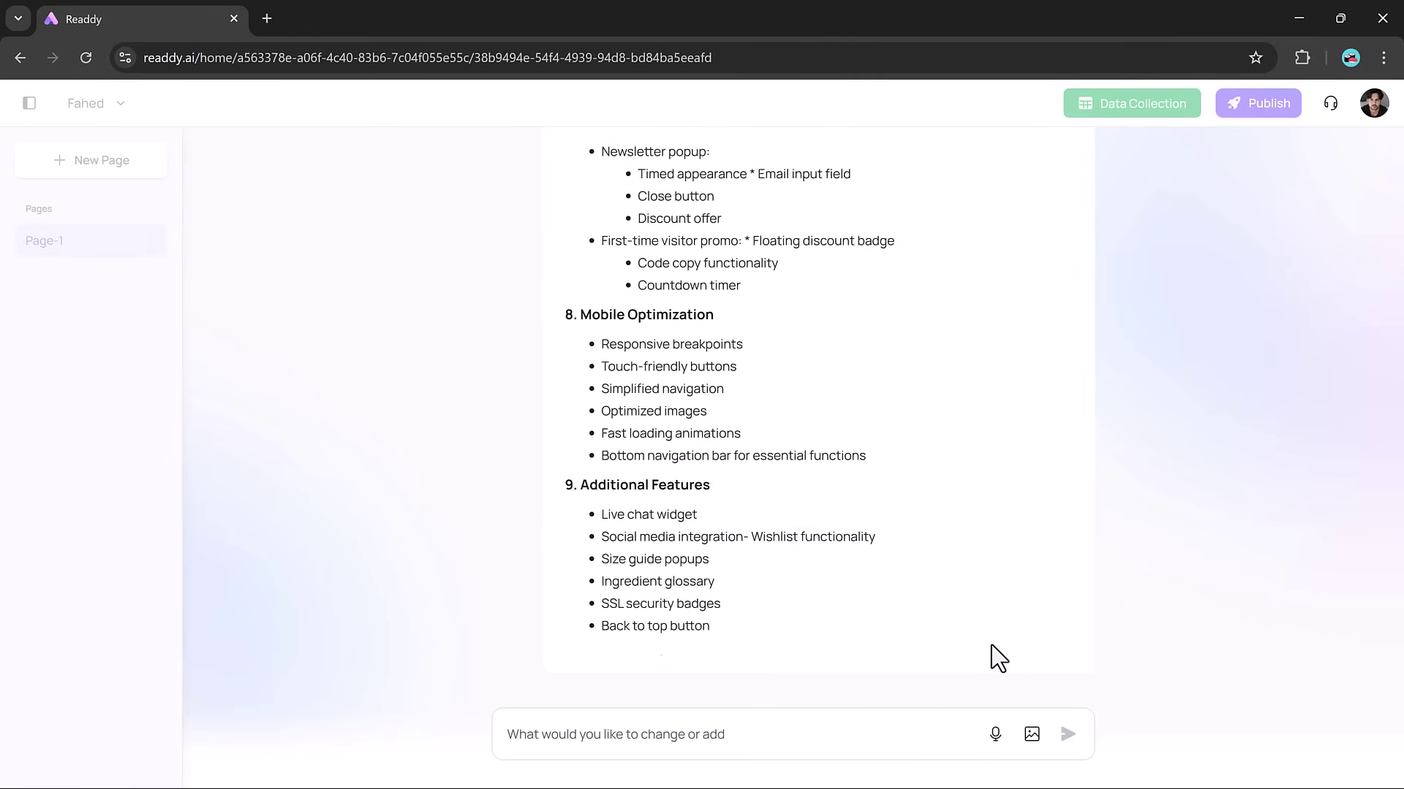
{"action": "left_click", "coordinate": [840, 607]}
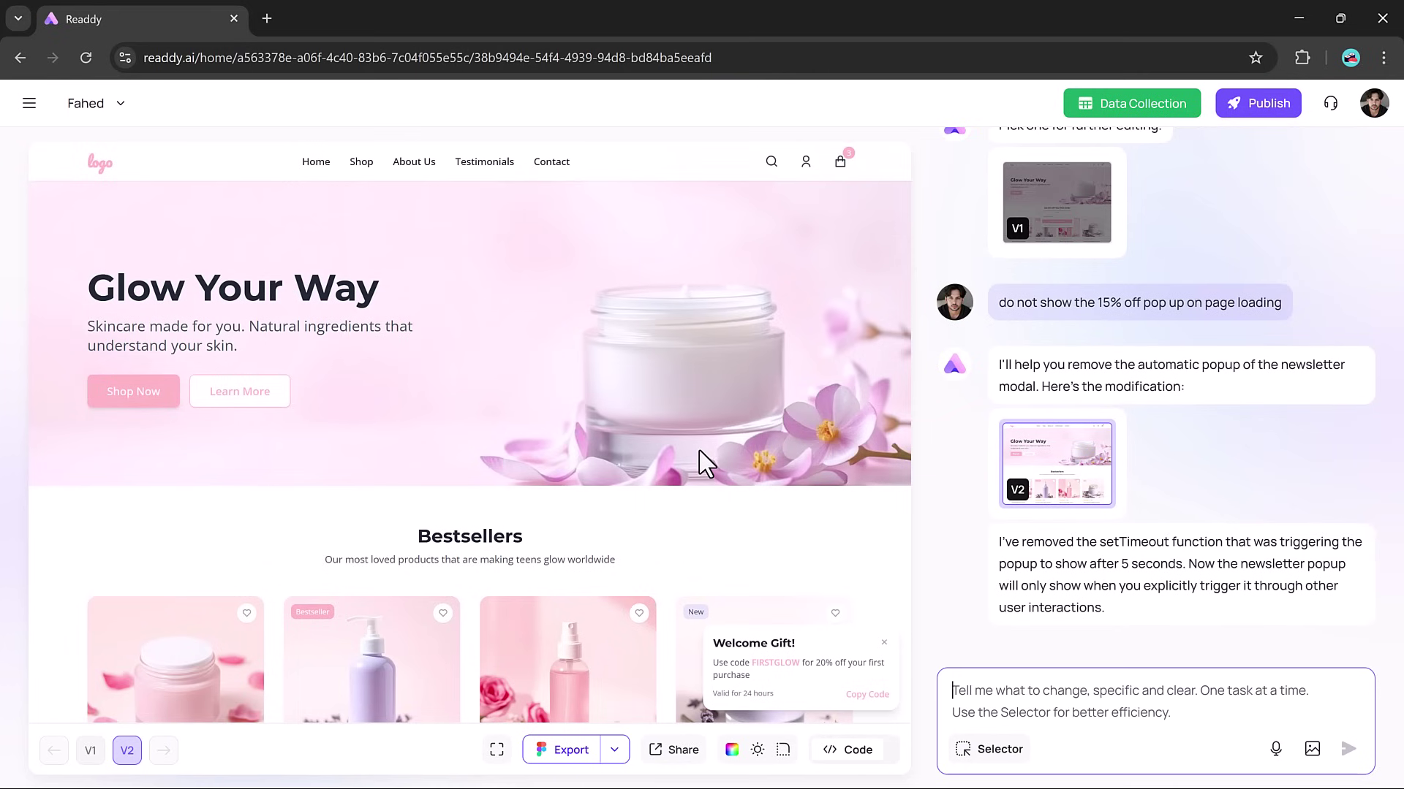
{"action": "scroll", "coordinate": [704, 402], "scroll_direction": "down", "scroll_amount": 15}
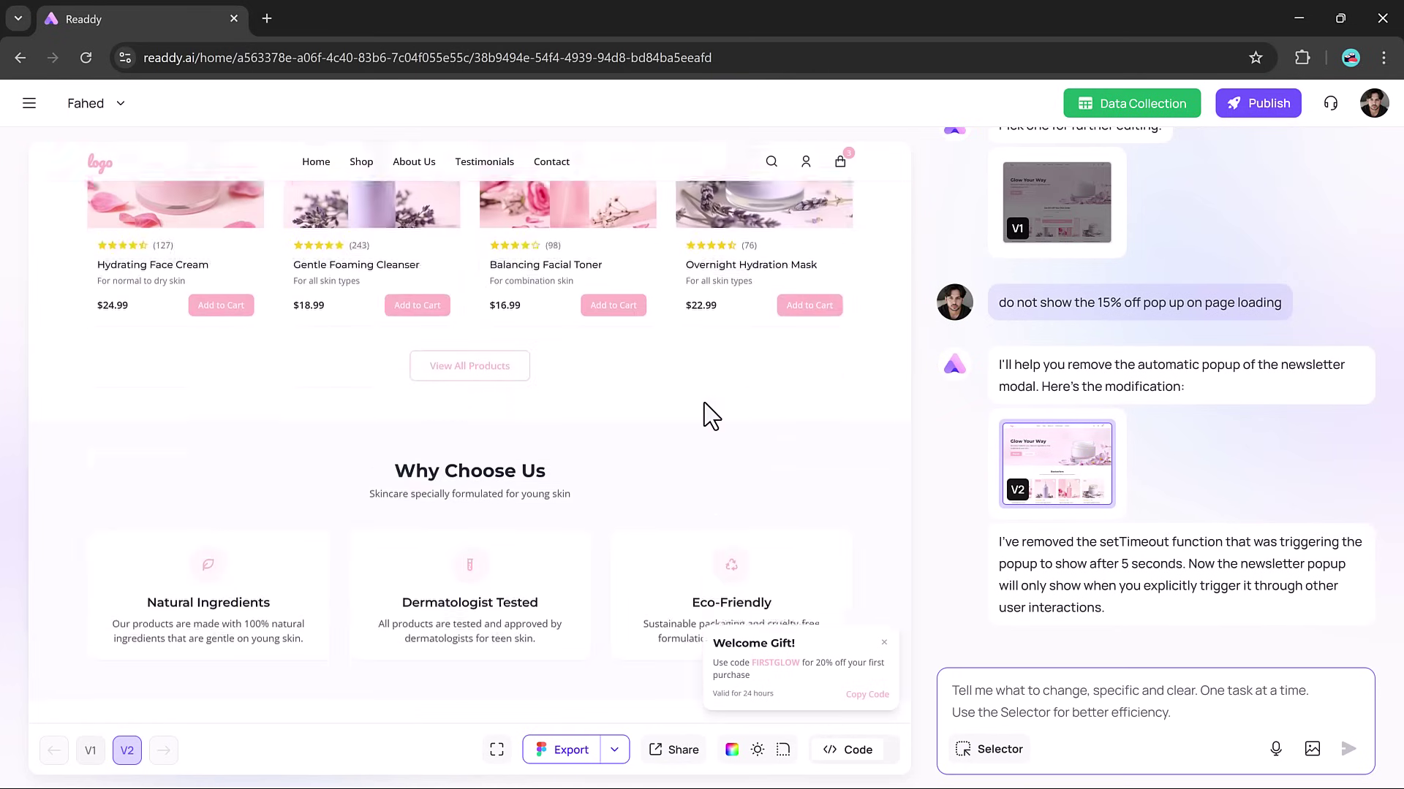
{"action": "scroll", "coordinate": [704, 402], "scroll_direction": "down", "scroll_amount": 6}
{"action": "scroll", "coordinate": [704, 410], "scroll_direction": "up", "scroll_amount": 20}
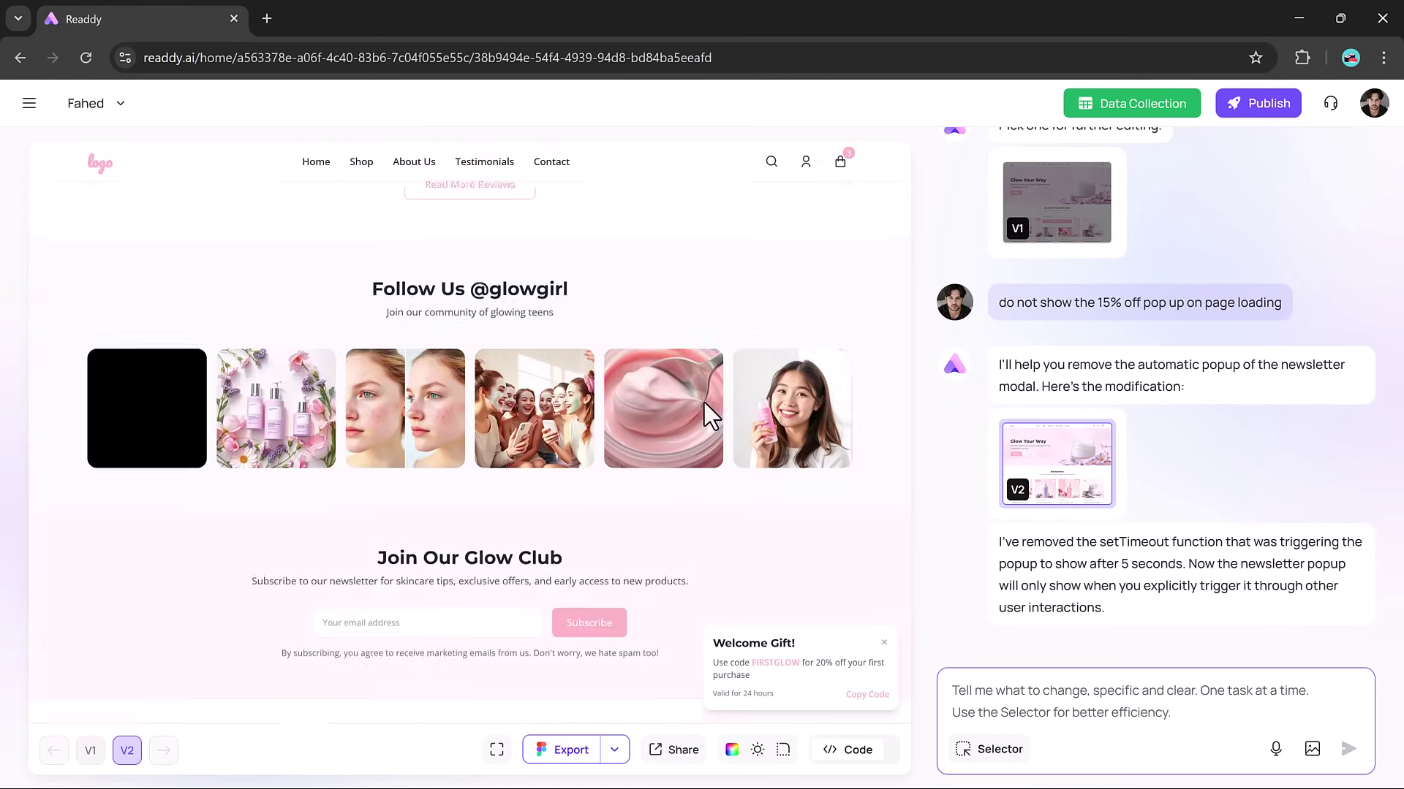
{"action": "scroll", "coordinate": [775, 318], "scroll_direction": "down", "scroll_amount": 15}
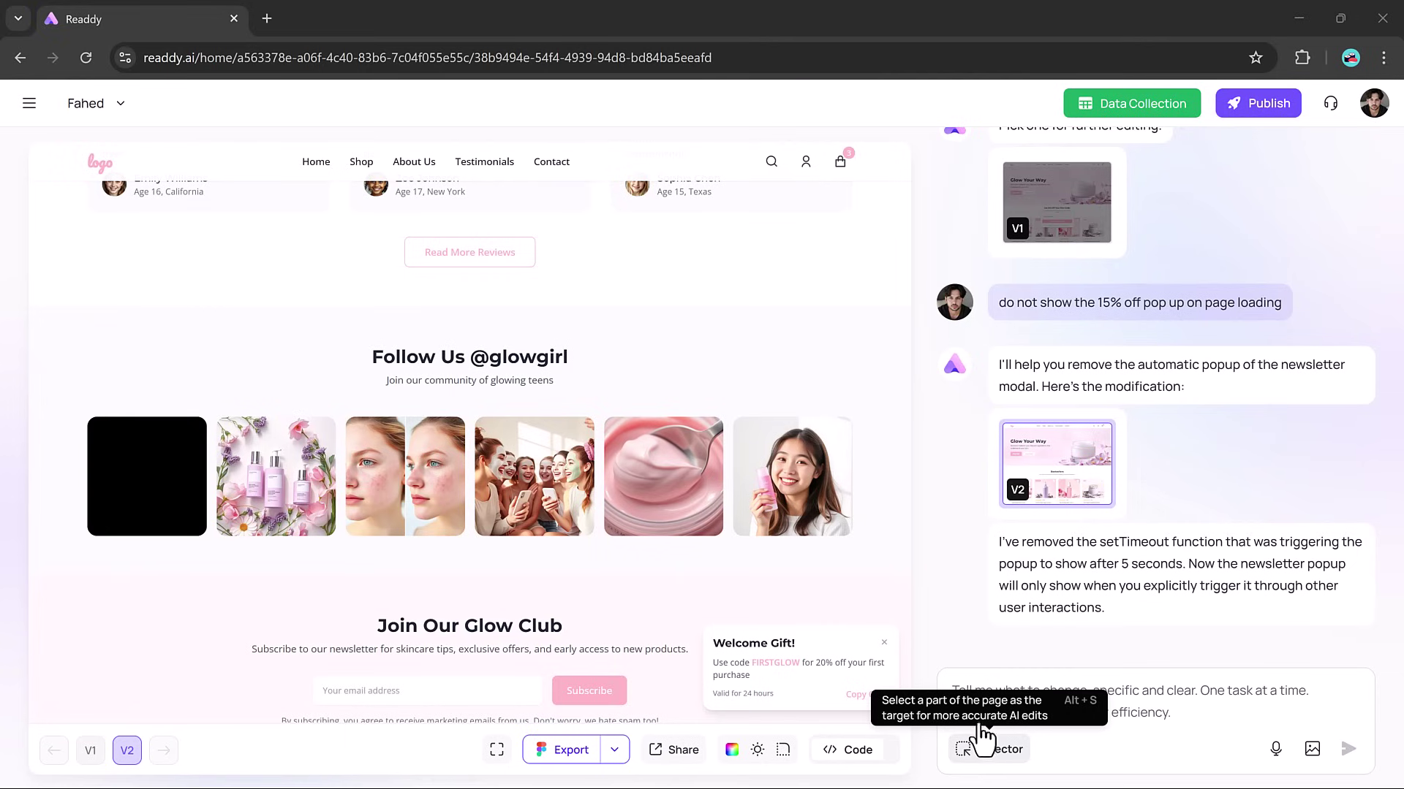
Remove the background from the last Follow Us gallery photo.
{"action": "left_click", "coordinate": [976, 753]}
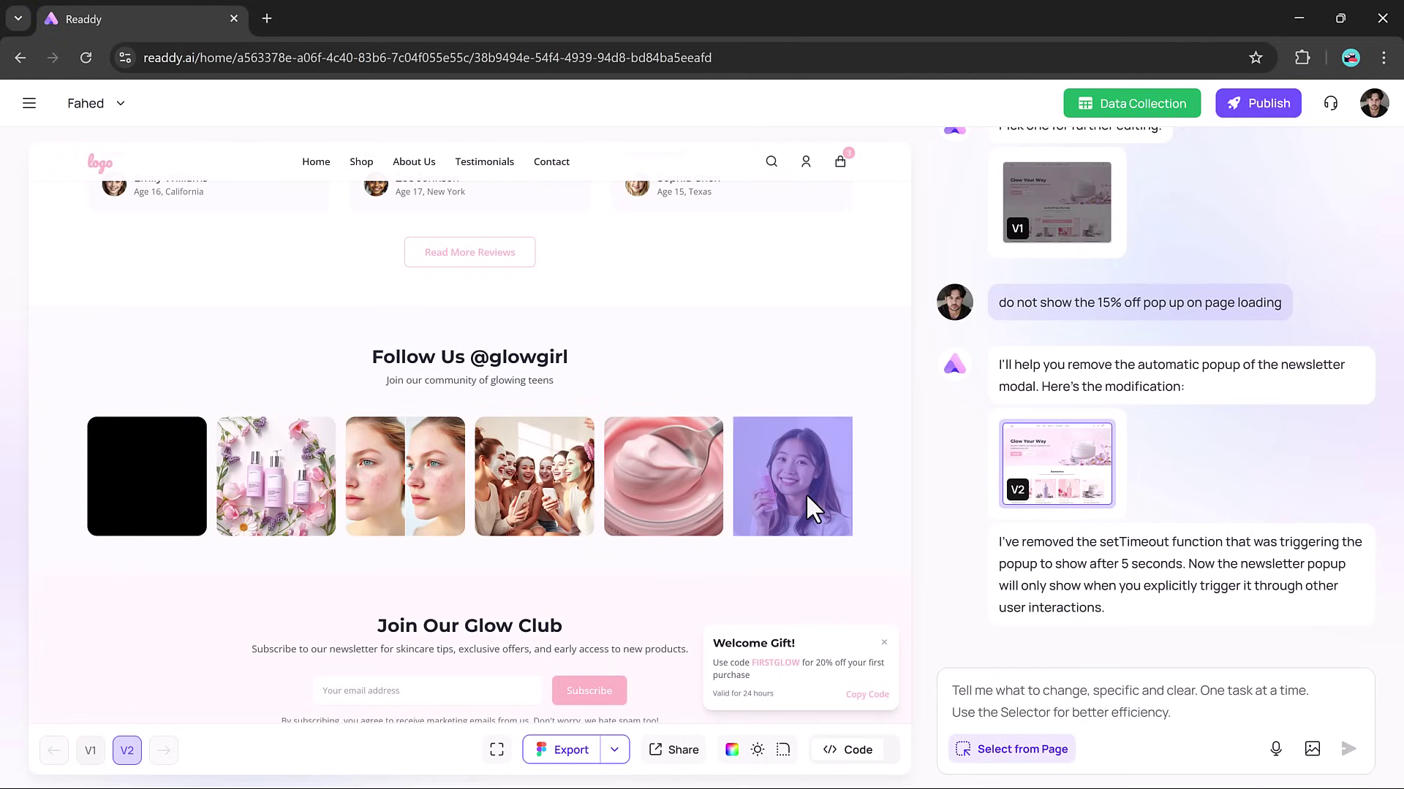
{"action": "left_click", "coordinate": [806, 492]}
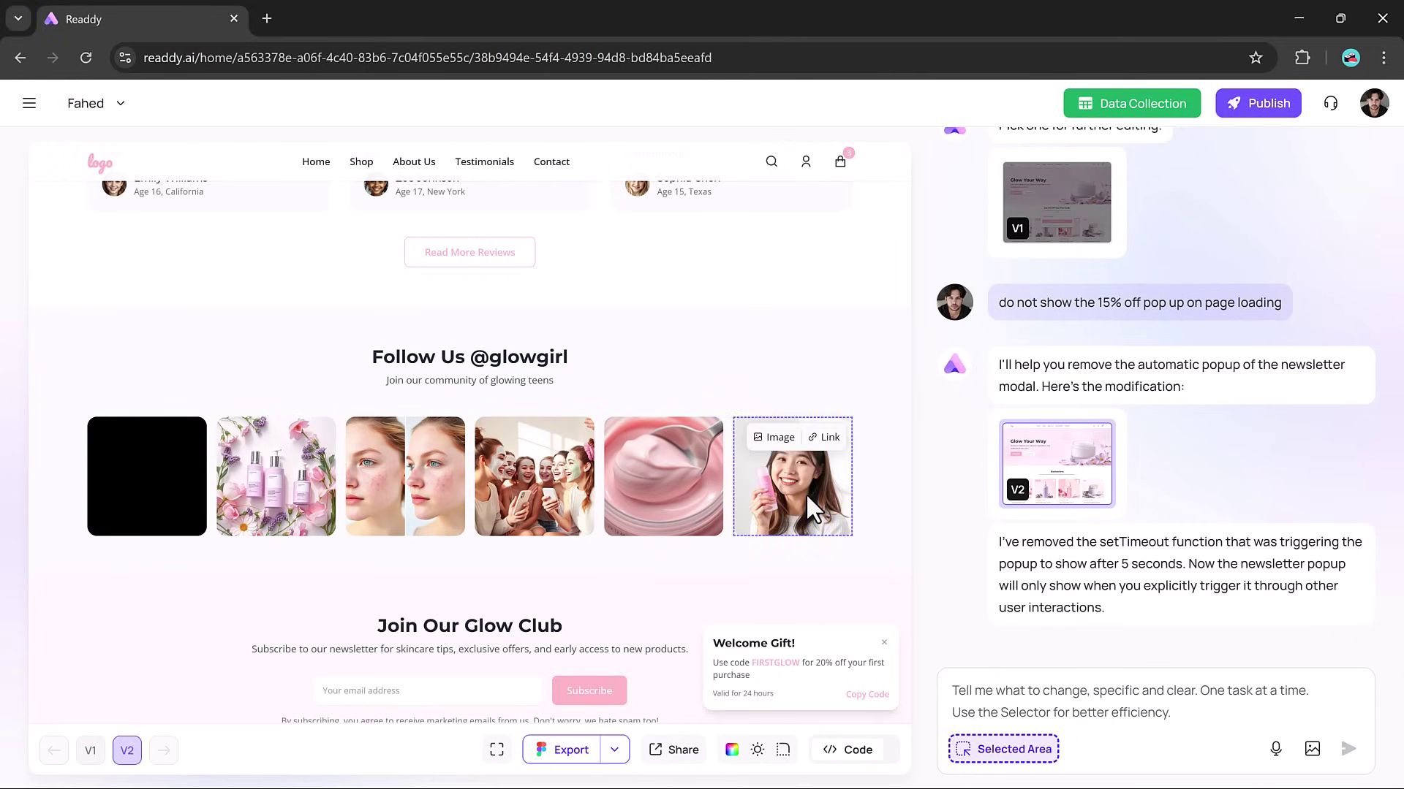
{"action": "left_click", "coordinate": [778, 442]}
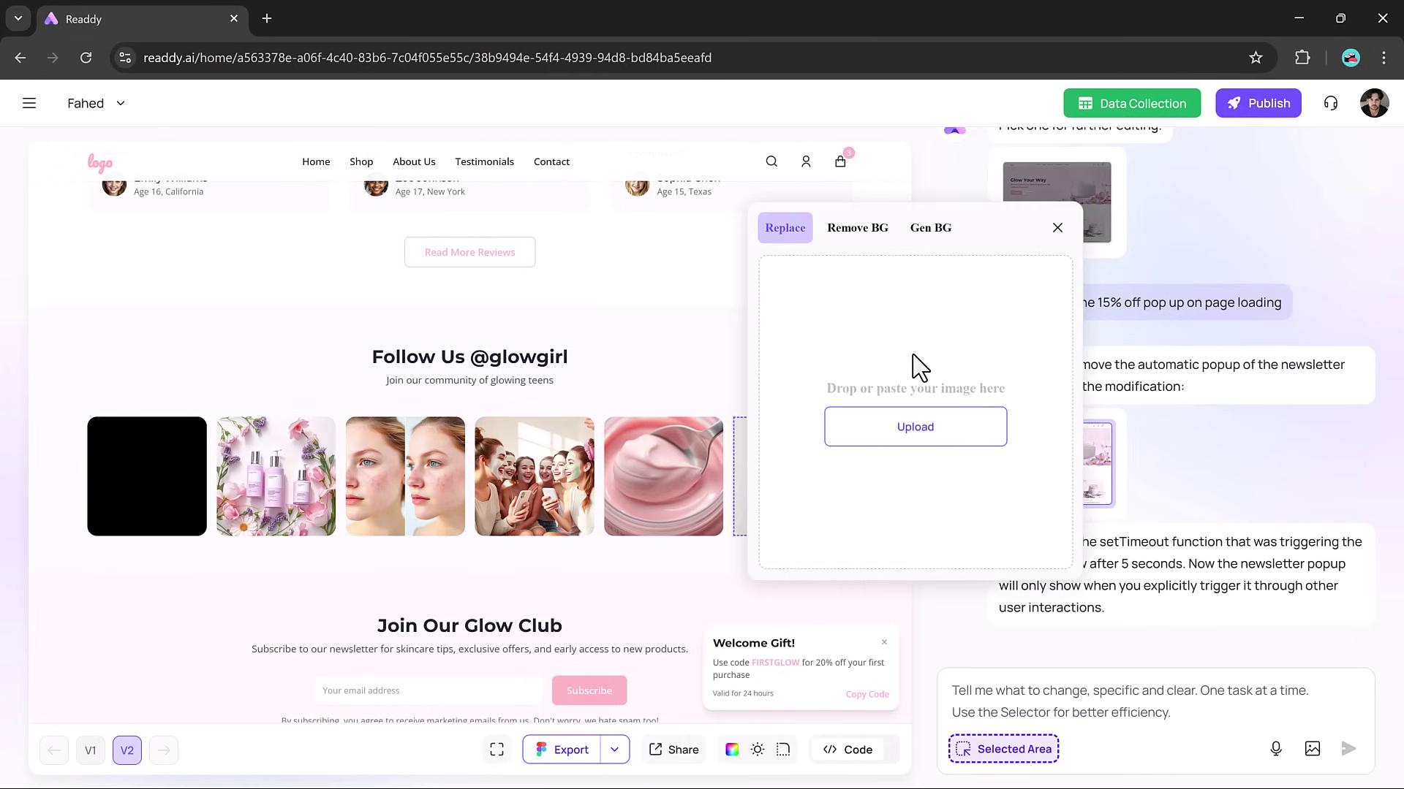
{"action": "left_click", "coordinate": [862, 231]}
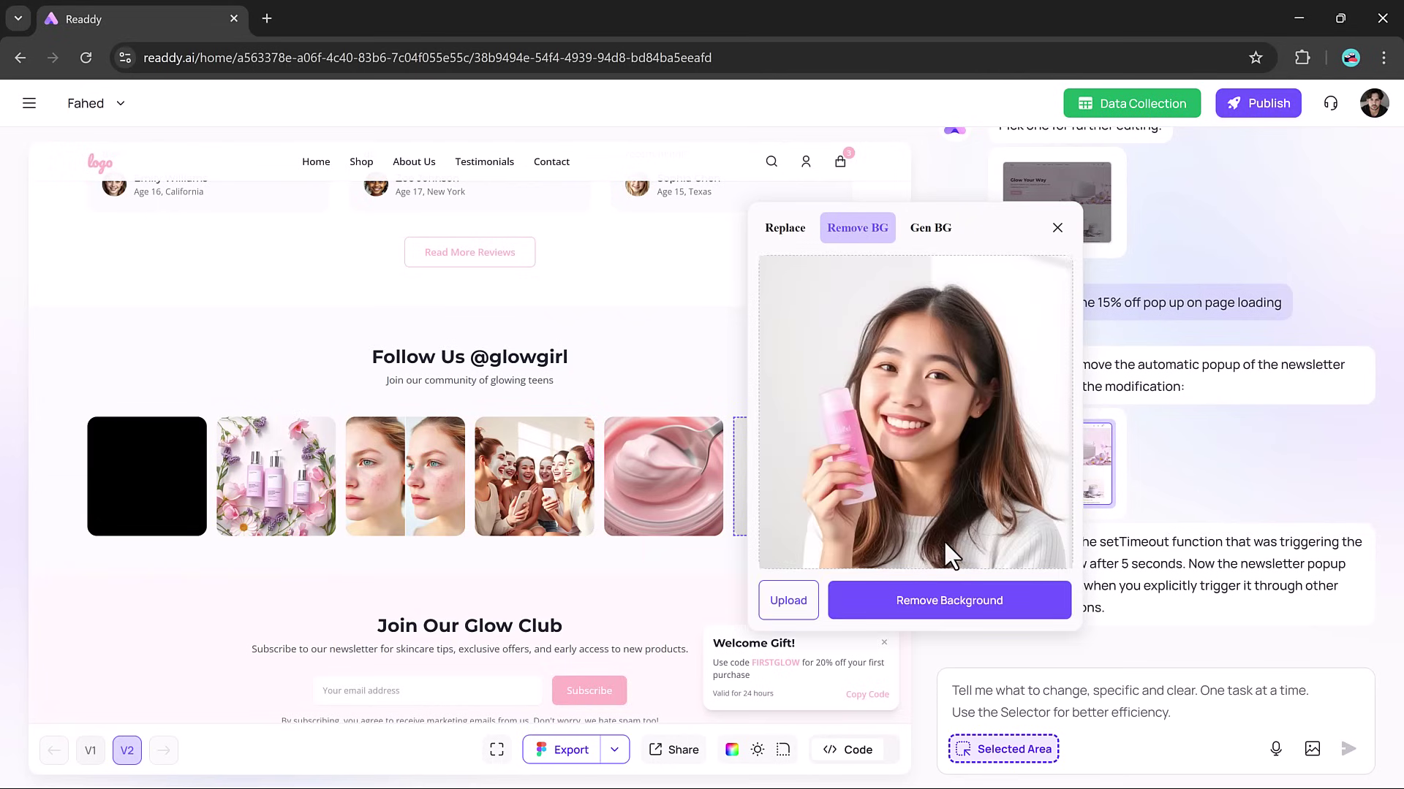
{"action": "left_click", "coordinate": [953, 611]}
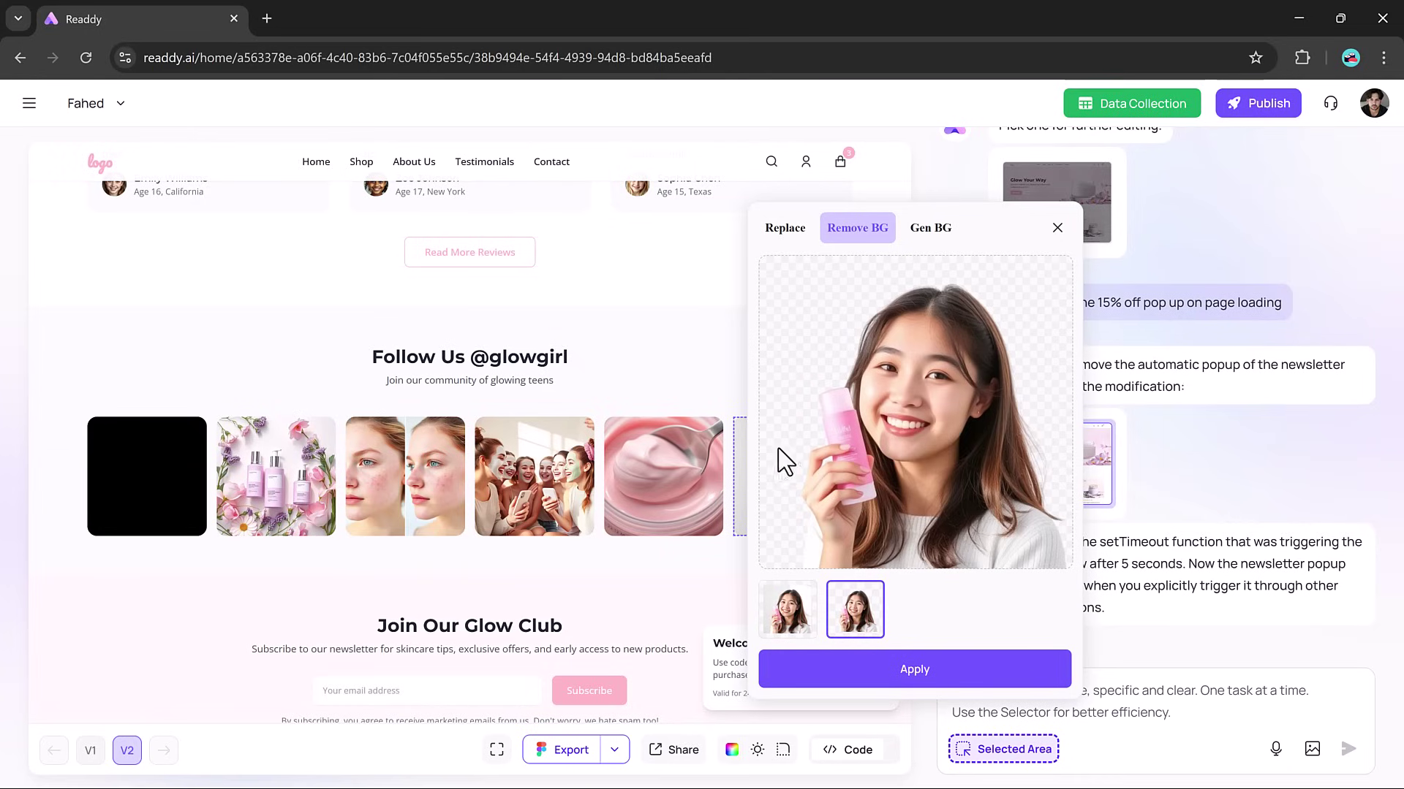
Generate a background from 'change color of the background to light pink' and apply it.
{"action": "left_click", "coordinate": [926, 232]}
{"action": "left_click", "coordinate": [921, 603]}
{"action": "type", "text": "change color of the background to light pink"}
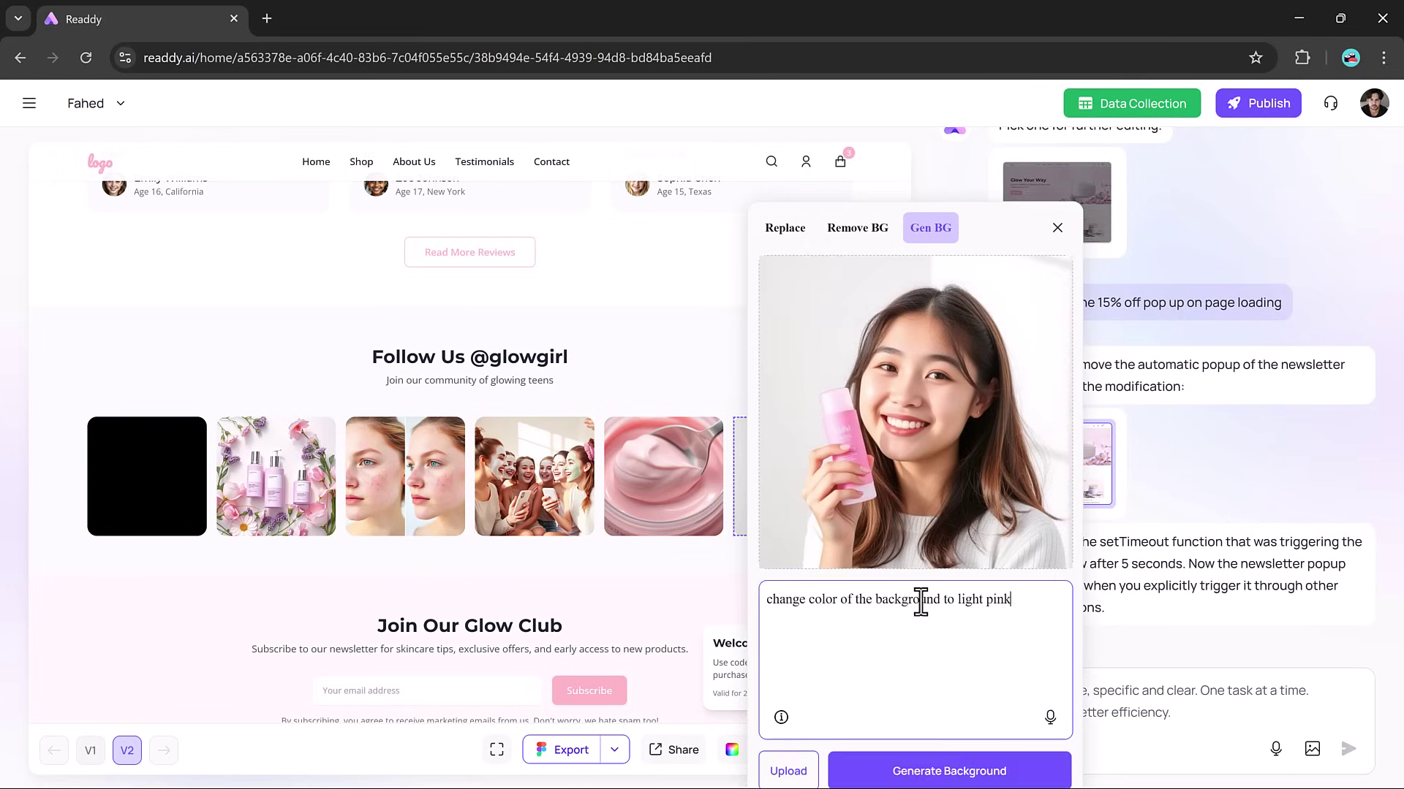
{"action": "left_click", "coordinate": [958, 773]}
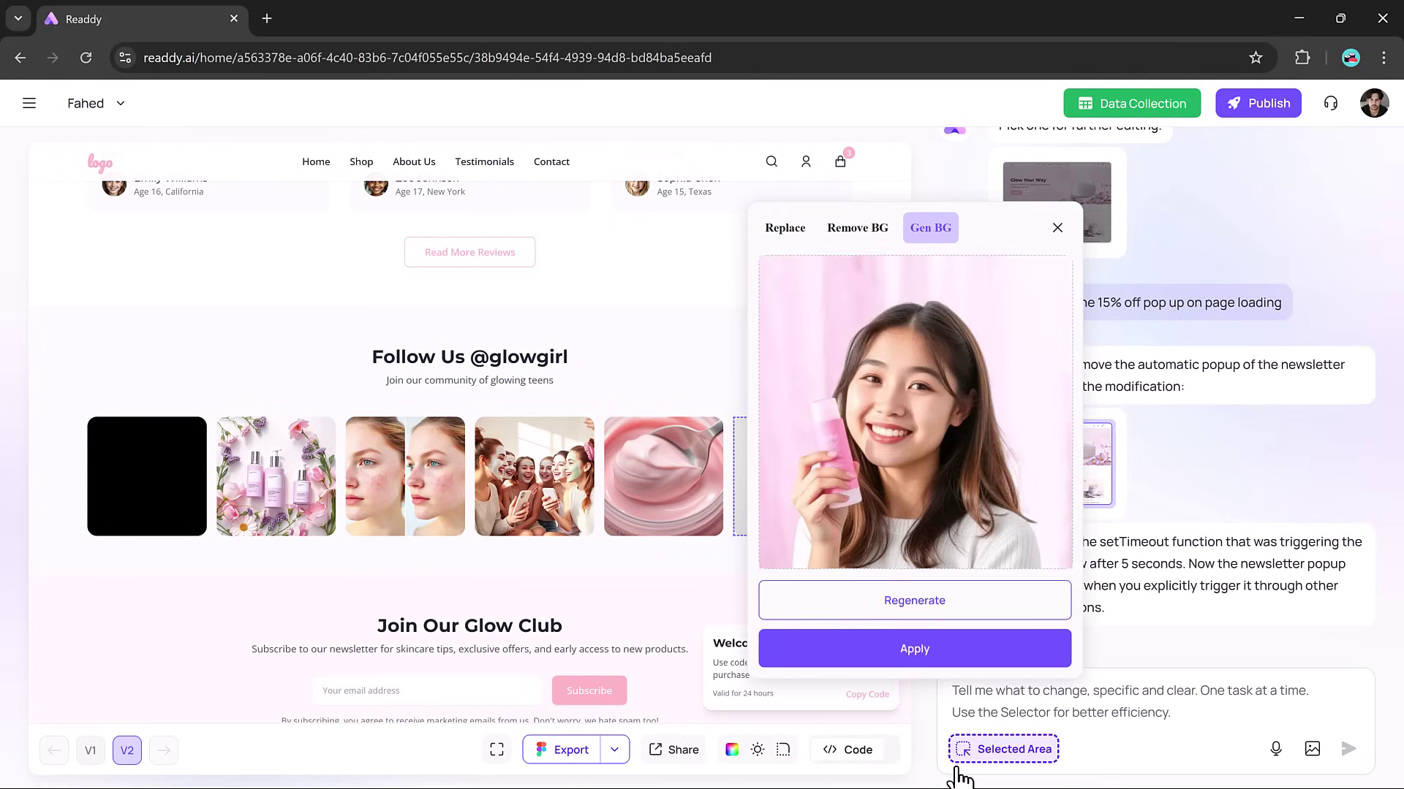
{"action": "left_click", "coordinate": [923, 653]}
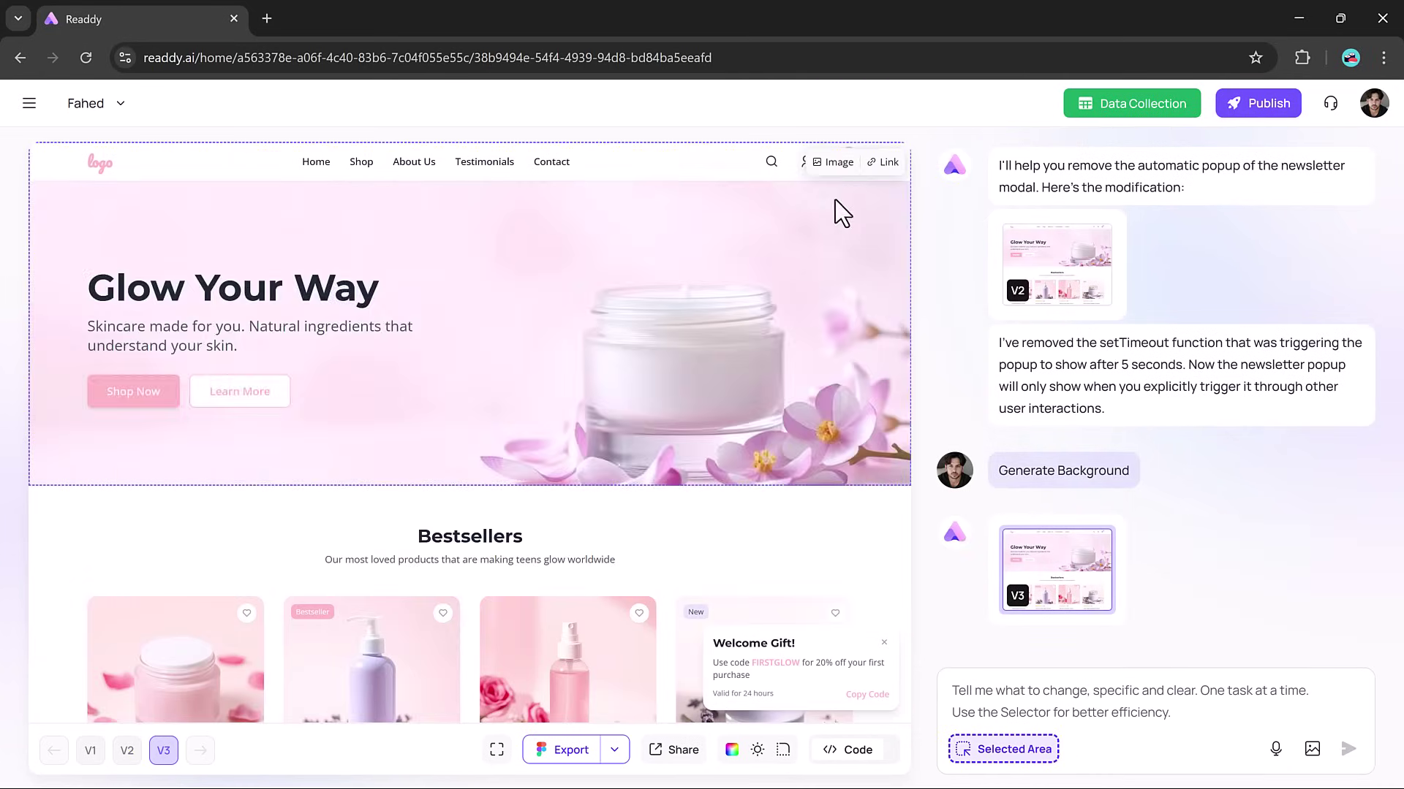
Generate a cream-jar-and-floating-petals video from the pasted description and apply it as the hero background.
{"action": "left_click", "coordinate": [832, 162]}
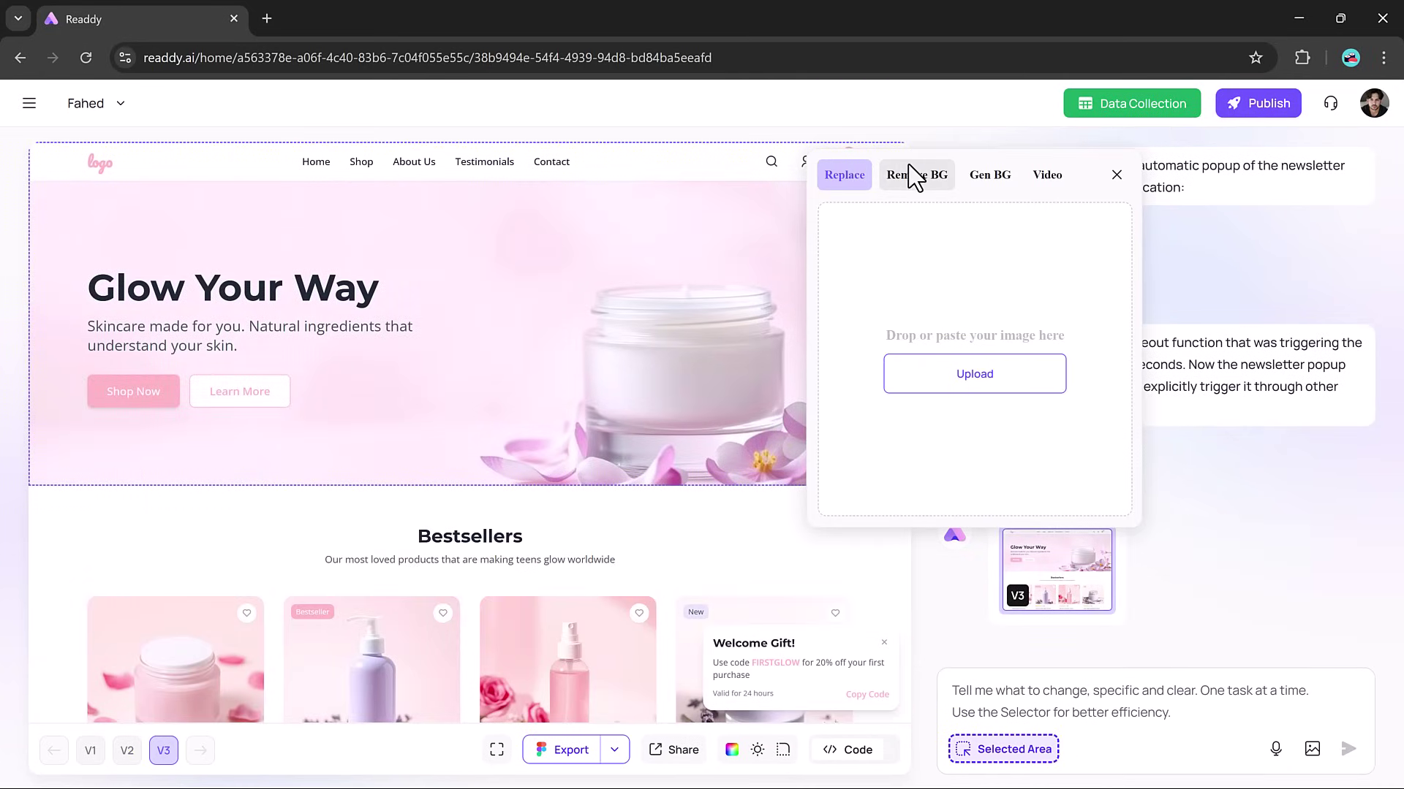
{"action": "left_click", "coordinate": [989, 176]}
{"action": "left_click", "coordinate": [1047, 176]}
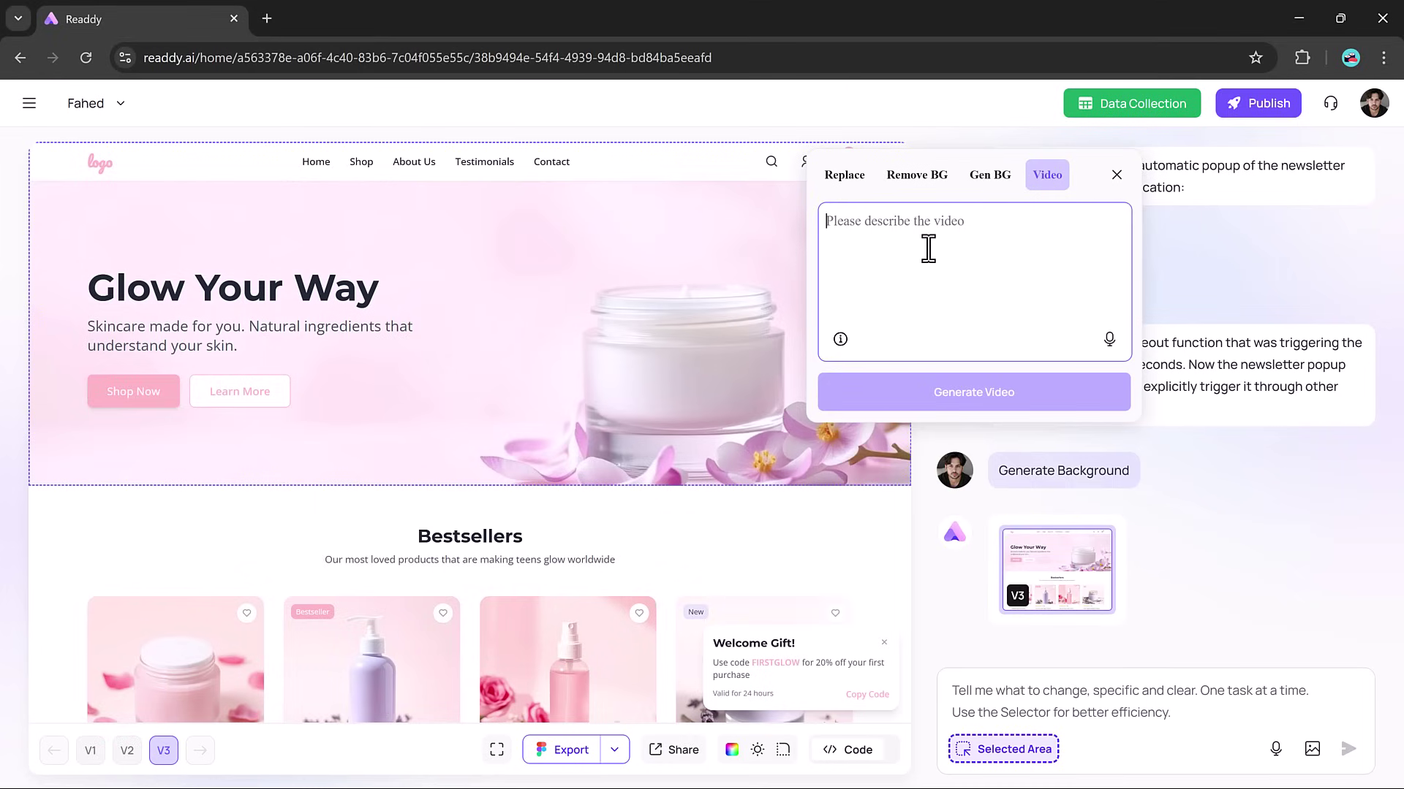
{"action": "type", "text": "Create a animated video. Use soft pastel colors. Show the cream bottle on the right side, with sparkles or petals around it. The animation should loop smoothly, be light and dreamy."}
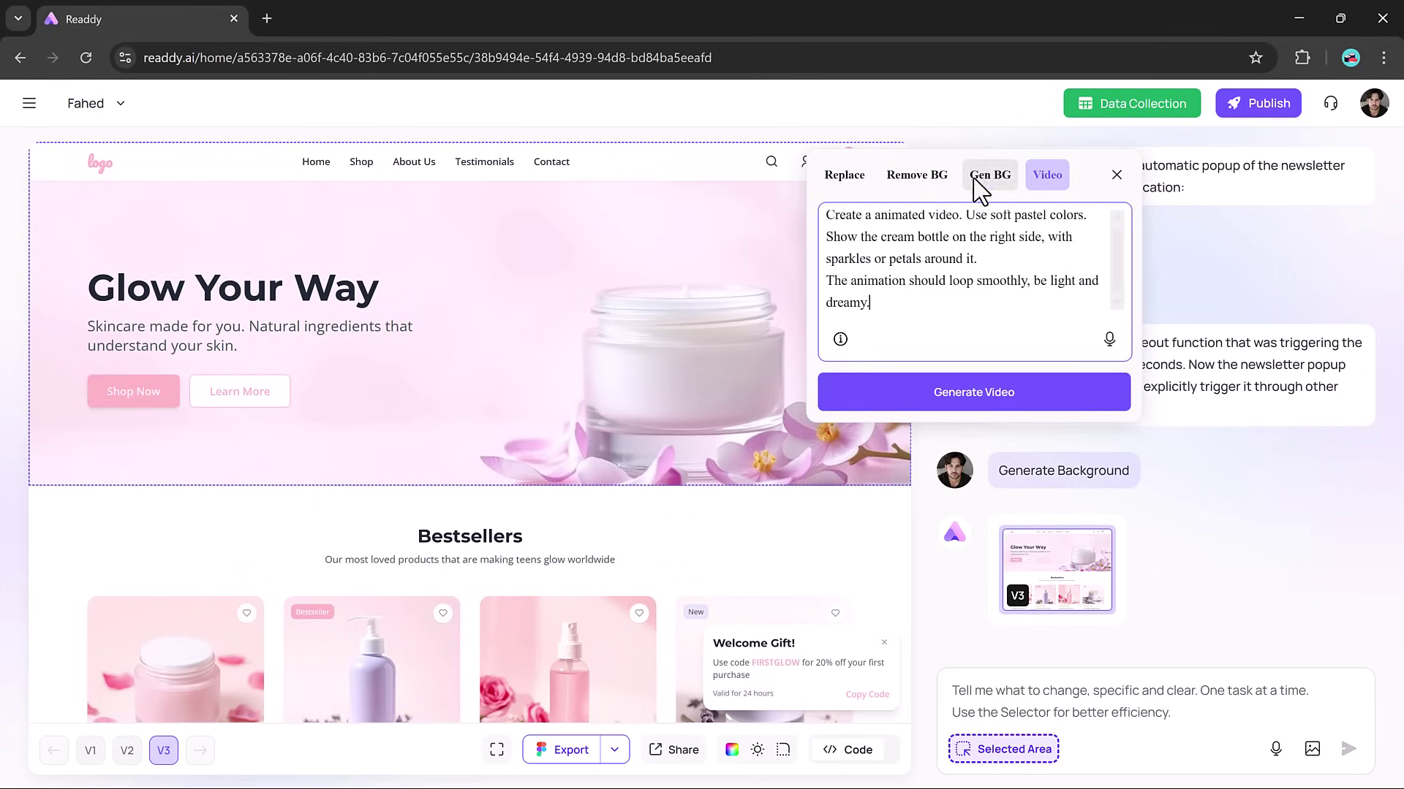
{"action": "left_click", "coordinate": [975, 398]}
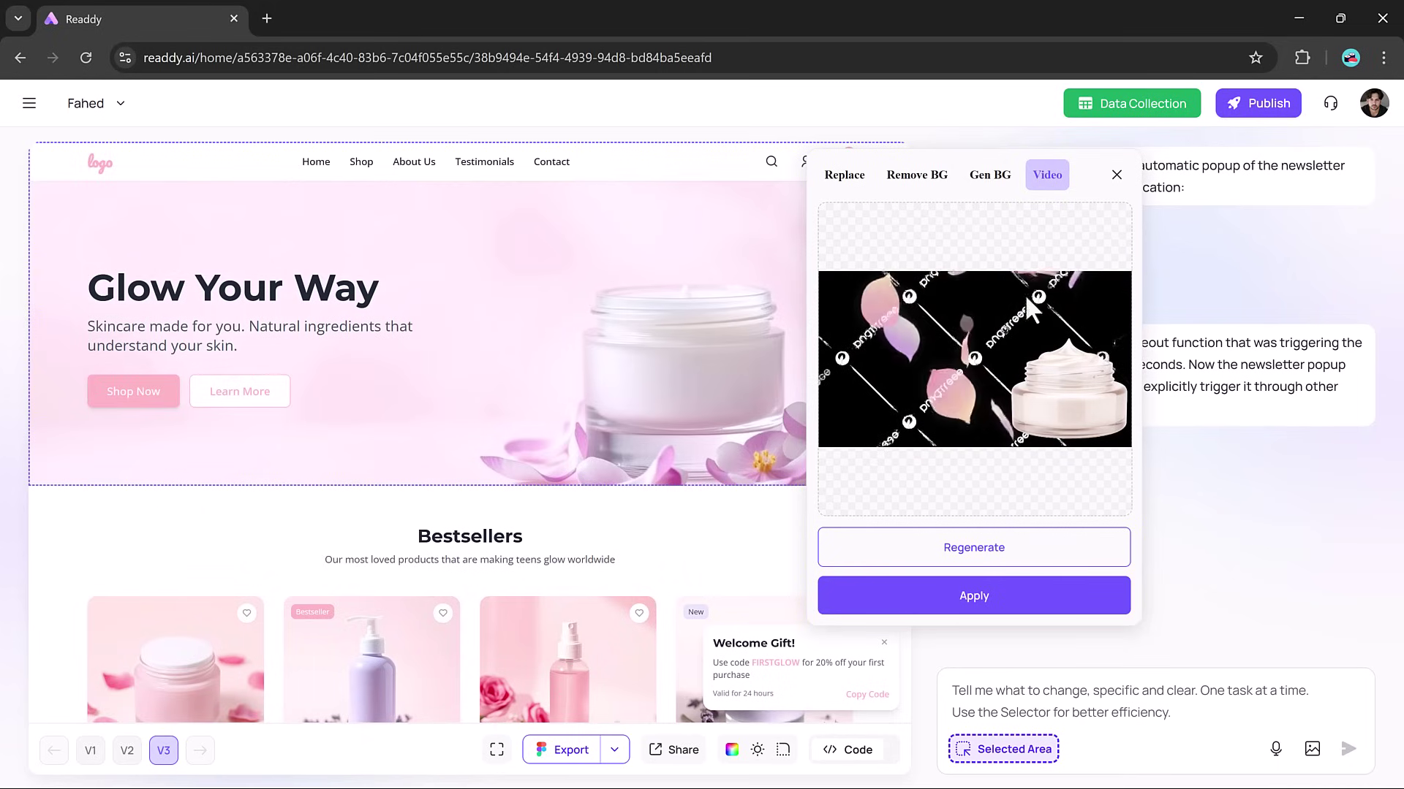
{"action": "left_click", "coordinate": [963, 596]}
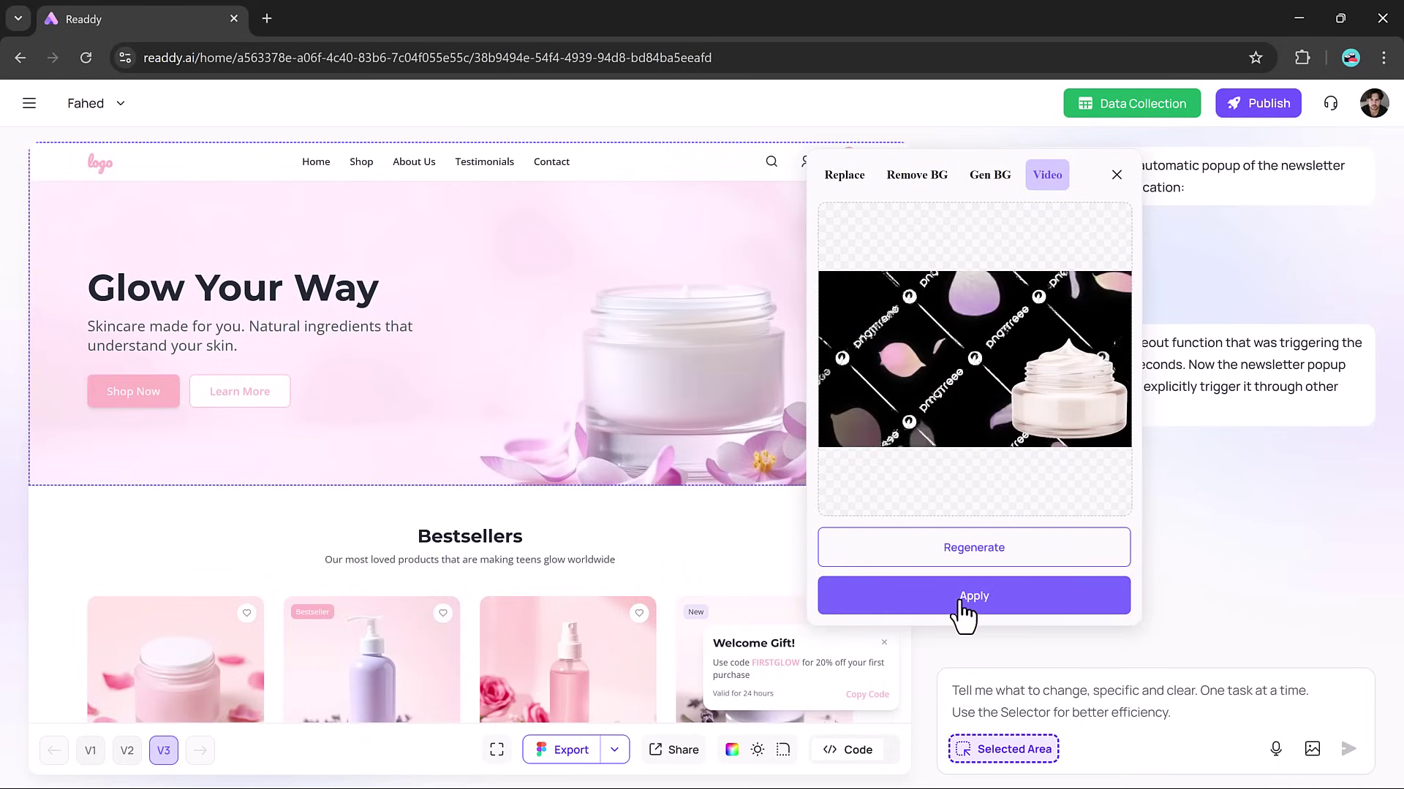
{"action": "left_click", "coordinate": [964, 595]}
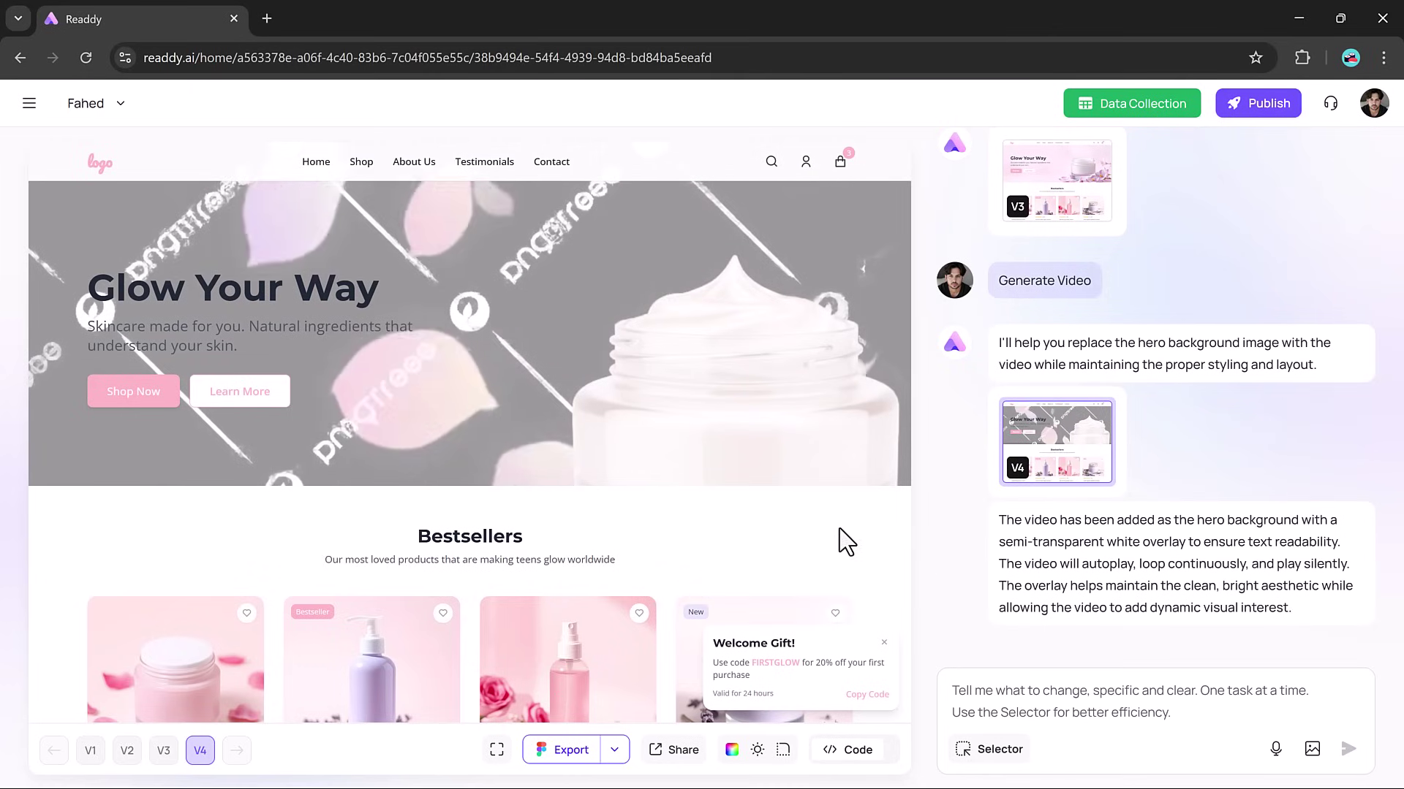
Generate the Shop All Products page from the Shop nav link's outline.
{"action": "left_click", "coordinate": [359, 170]}
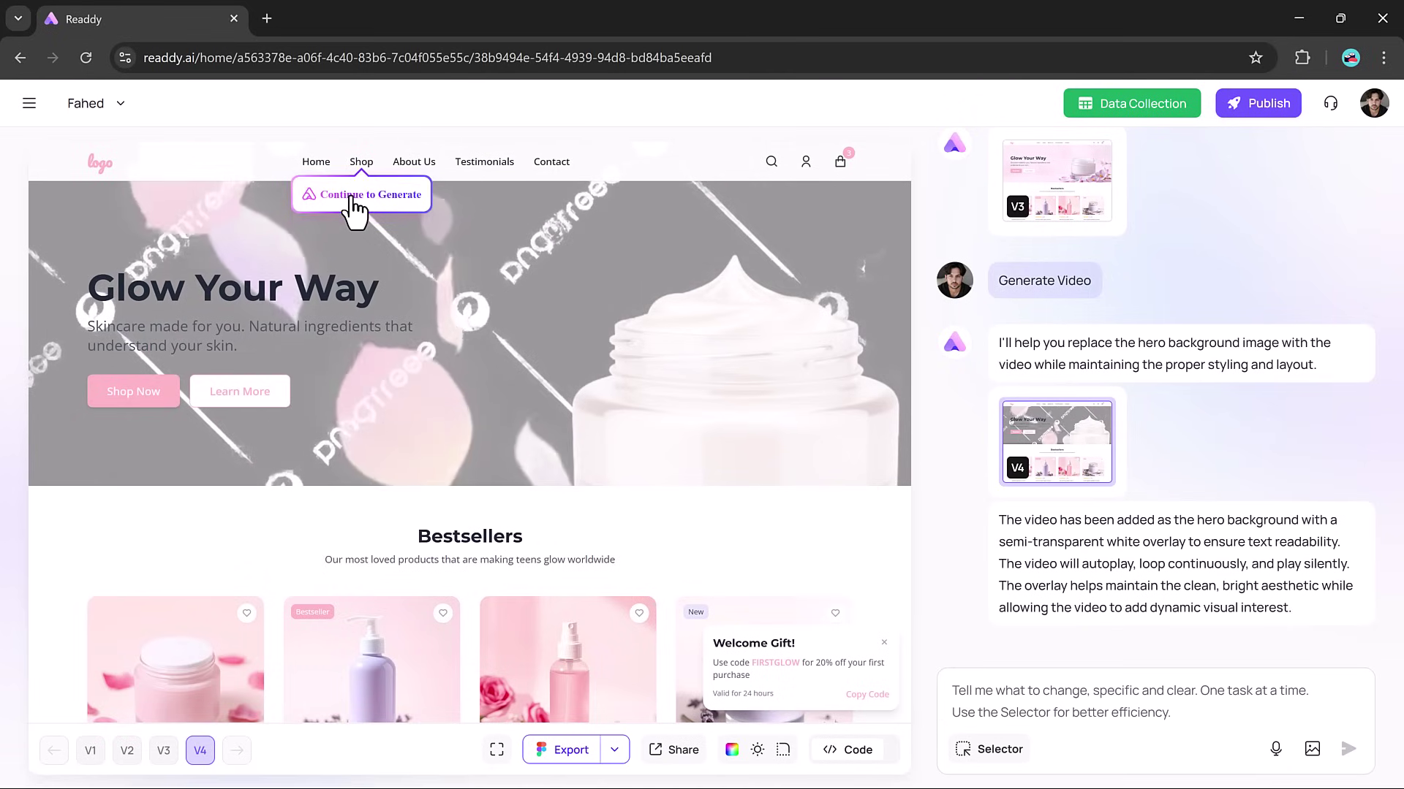
{"action": "left_click", "coordinate": [356, 208]}
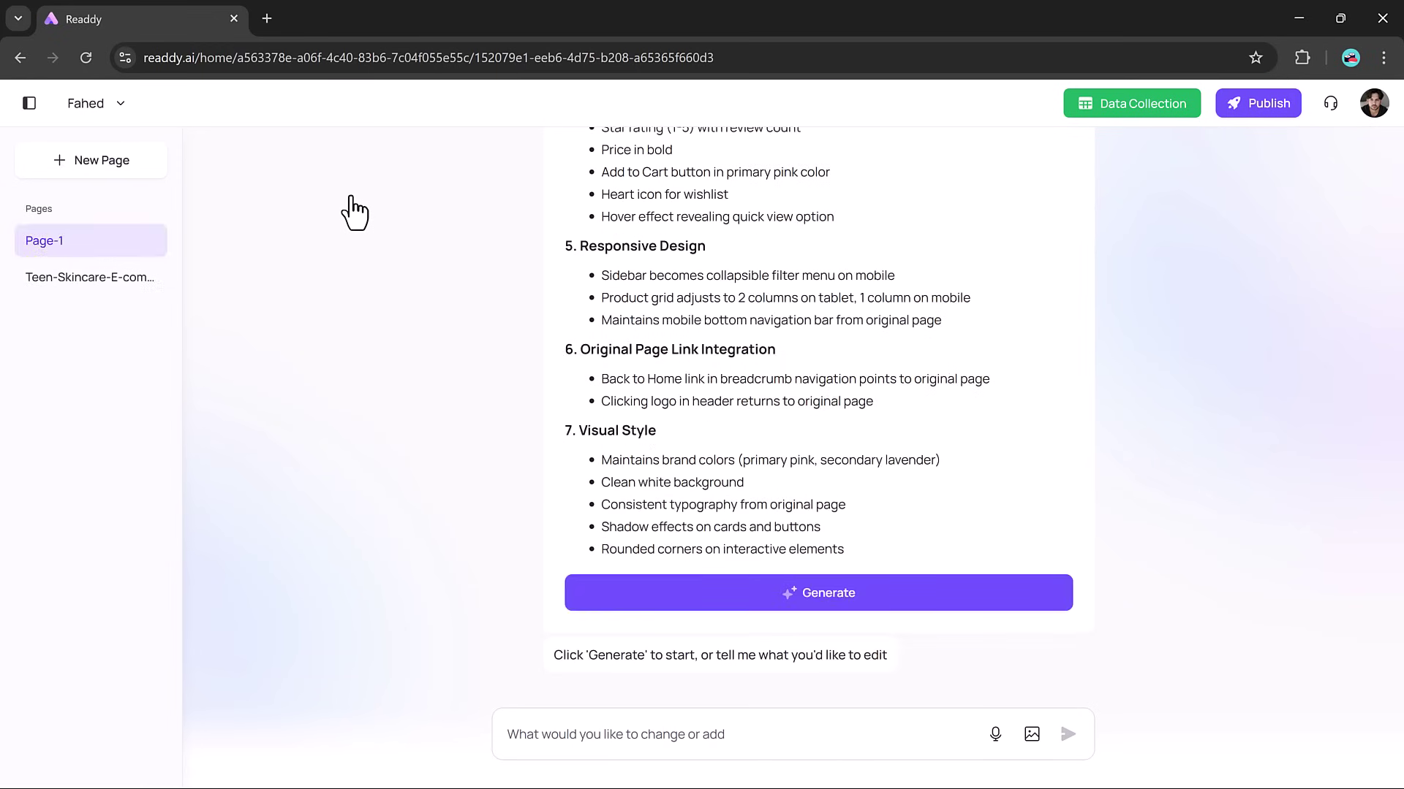
{"action": "left_click", "coordinate": [821, 607]}
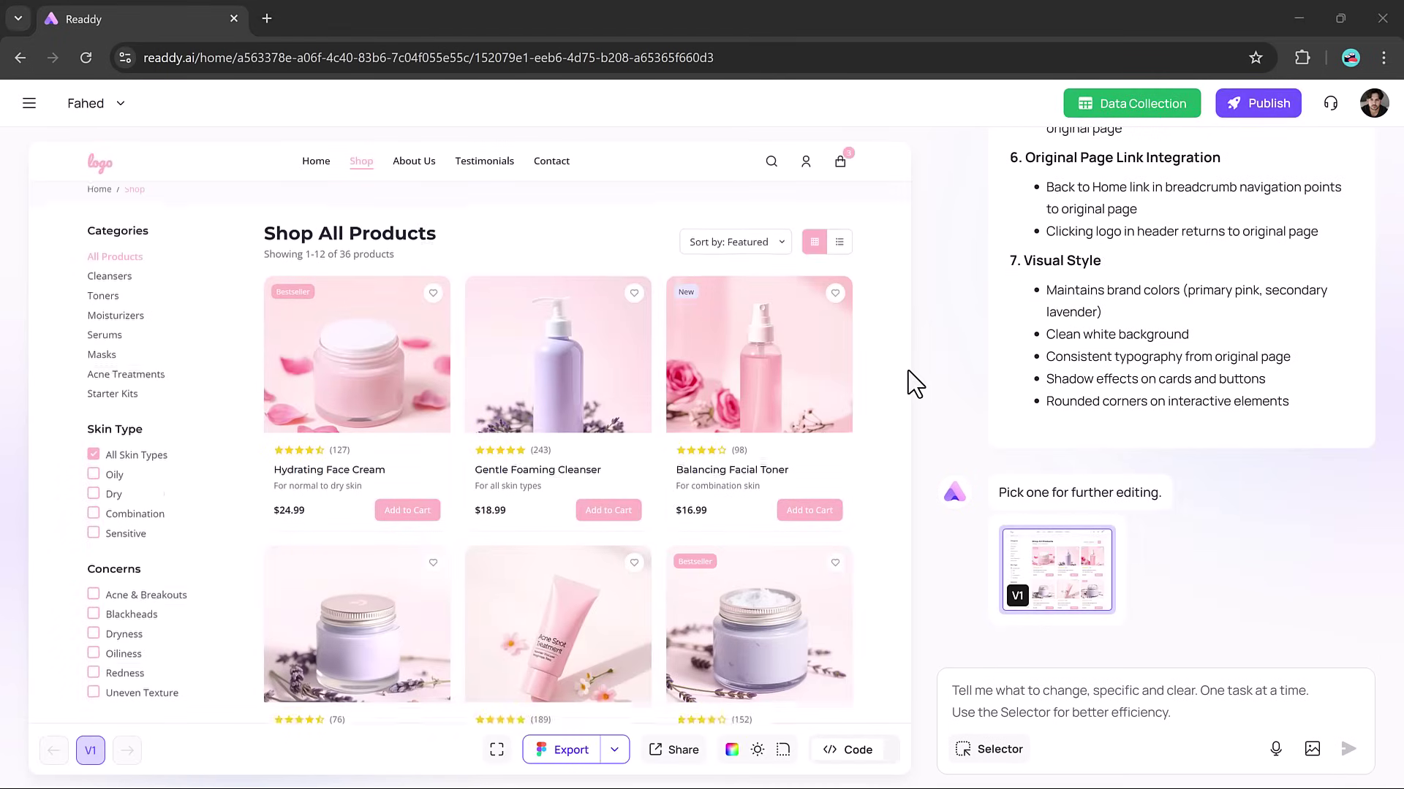
{"action": "scroll", "coordinate": [908, 371], "scroll_direction": "down", "scroll_amount": 15}
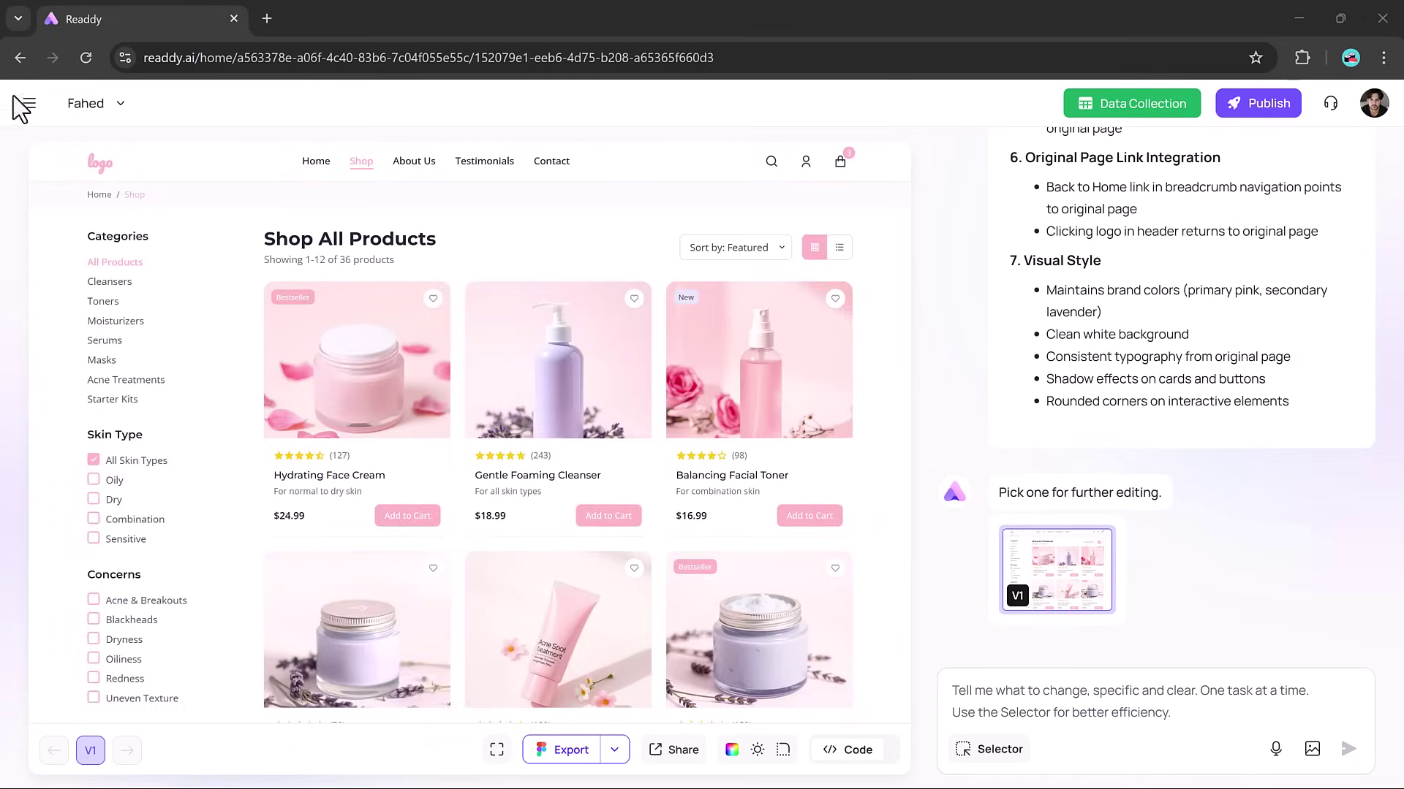
Return to the home page and generate the Contact Us page from the Contact link's outline.
{"action": "left_click", "coordinate": [19, 106]}
{"action": "left_click", "coordinate": [63, 288]}
{"action": "scroll", "coordinate": [678, 444], "scroll_direction": "down", "scroll_amount": 3}
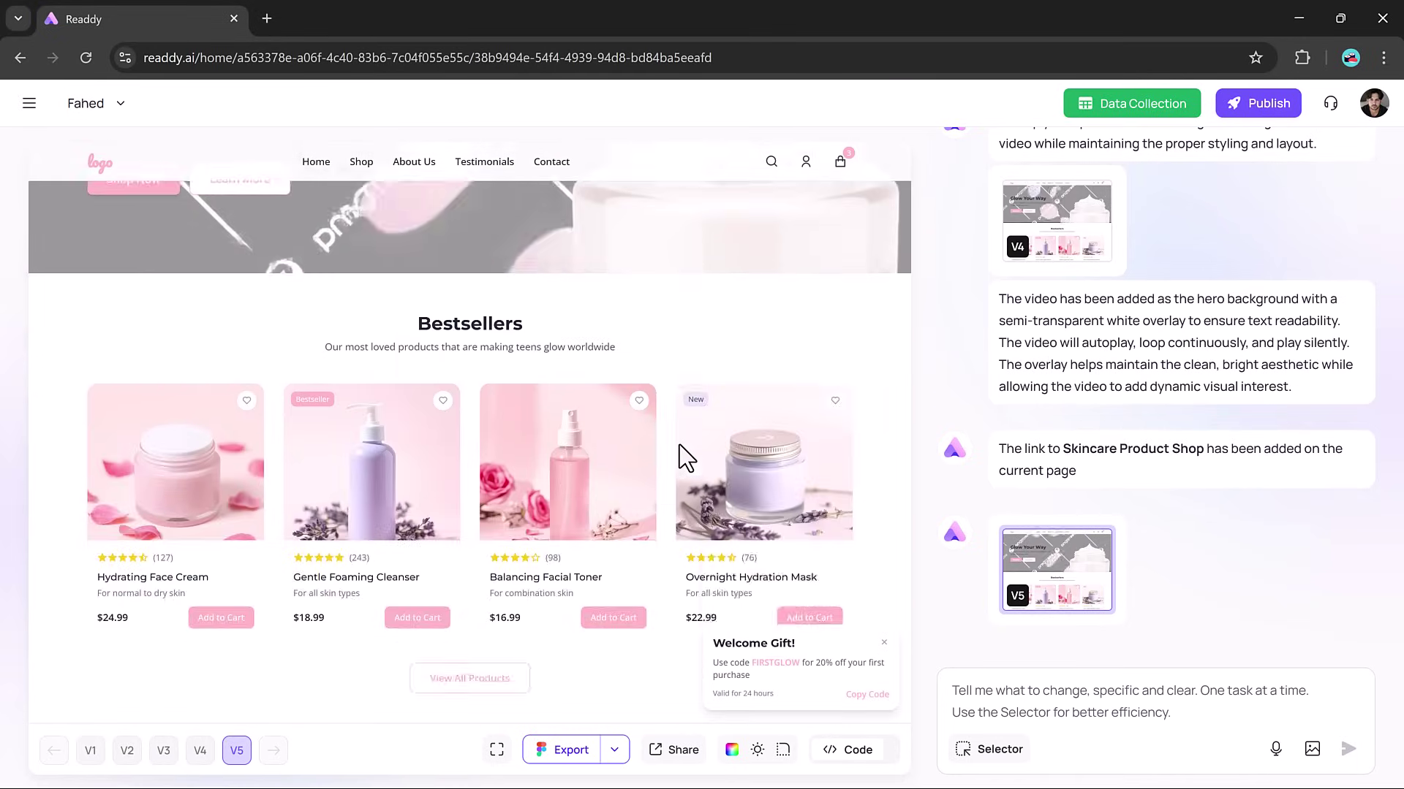
{"action": "scroll", "coordinate": [678, 444], "scroll_direction": "down", "scroll_amount": 15}
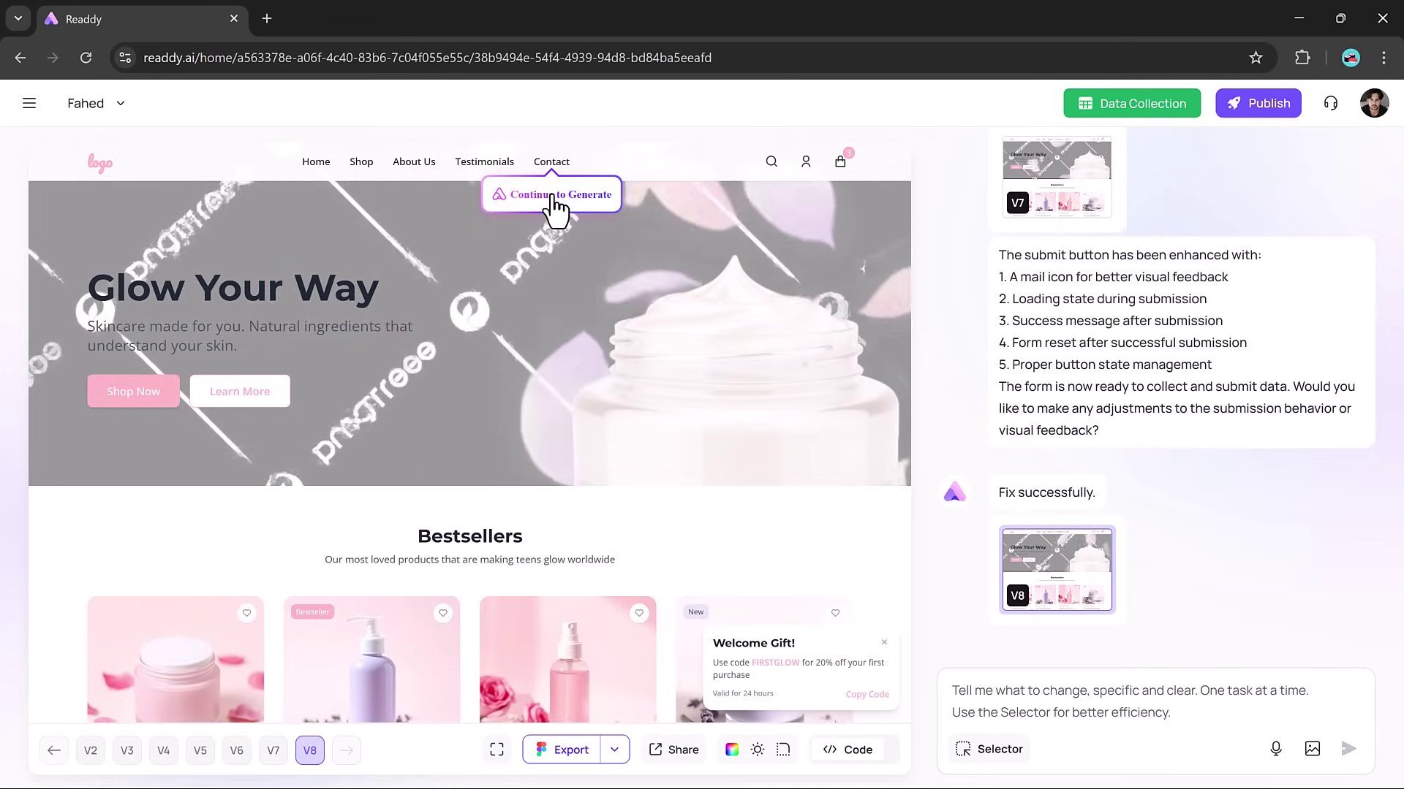
{"action": "left_click", "coordinate": [553, 196]}
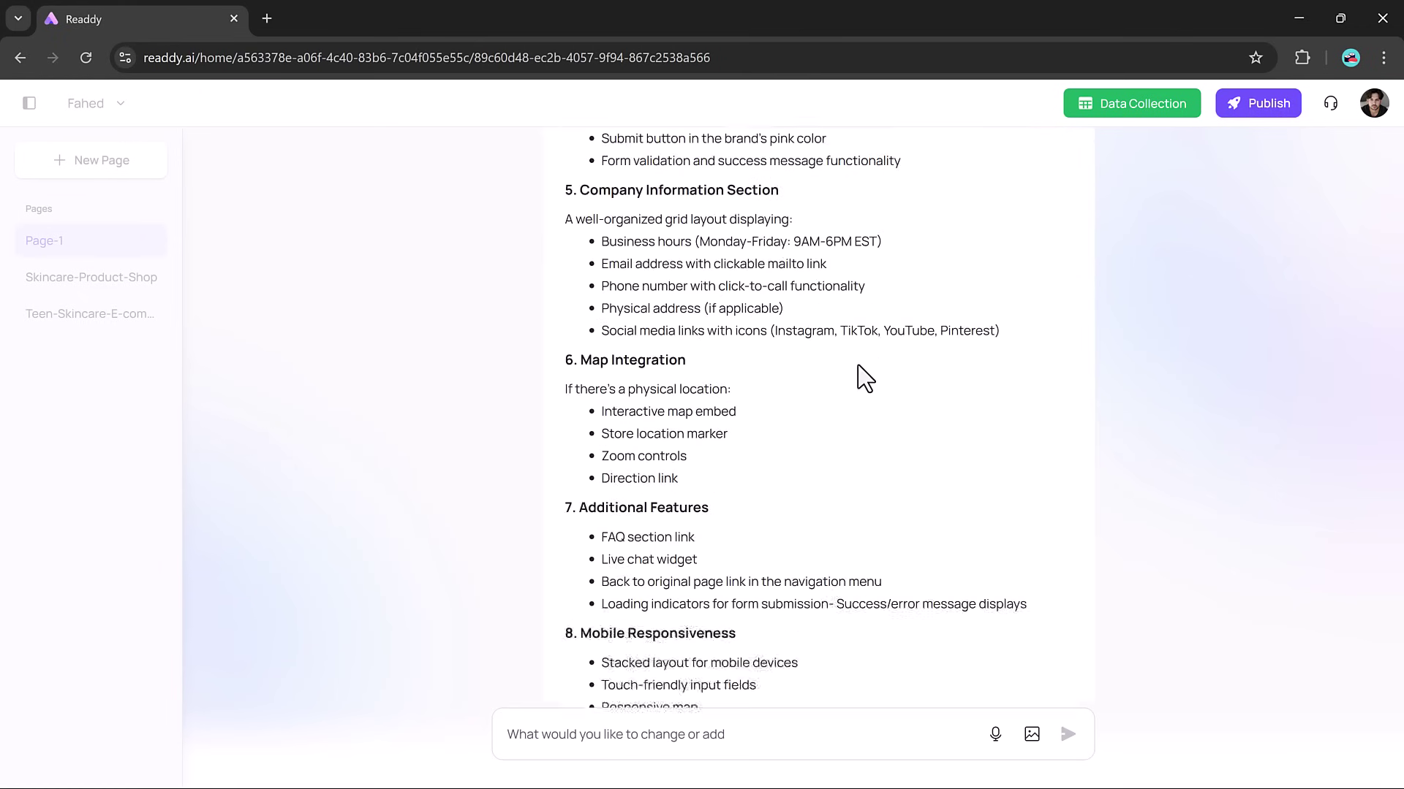
{"action": "left_click", "coordinate": [808, 604]}
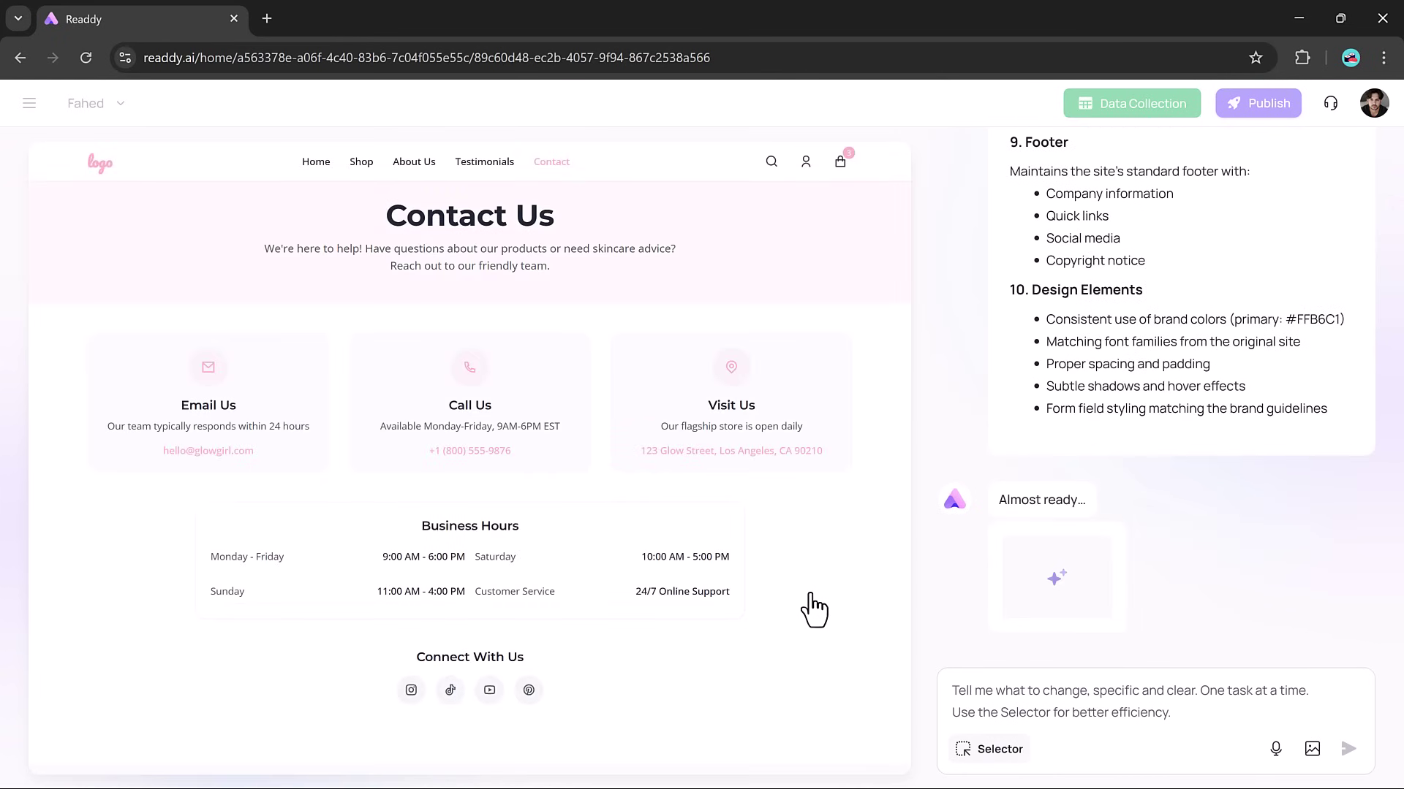
{"action": "scroll", "coordinate": [573, 458], "scroll_direction": "down", "scroll_amount": 9}
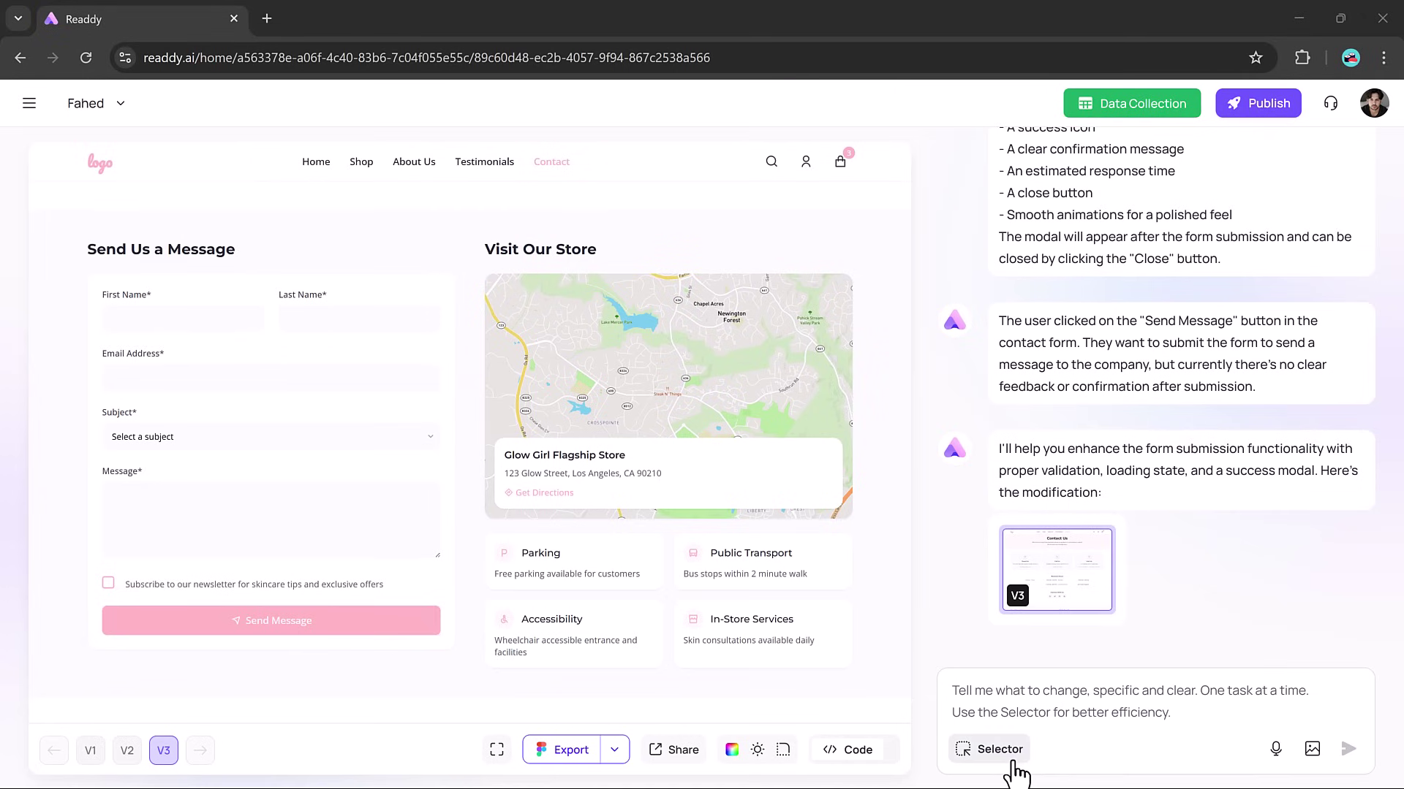
Link the Send Us a Message form to a new Data Collection form and send a test message.
{"action": "left_click", "coordinate": [1000, 750]}
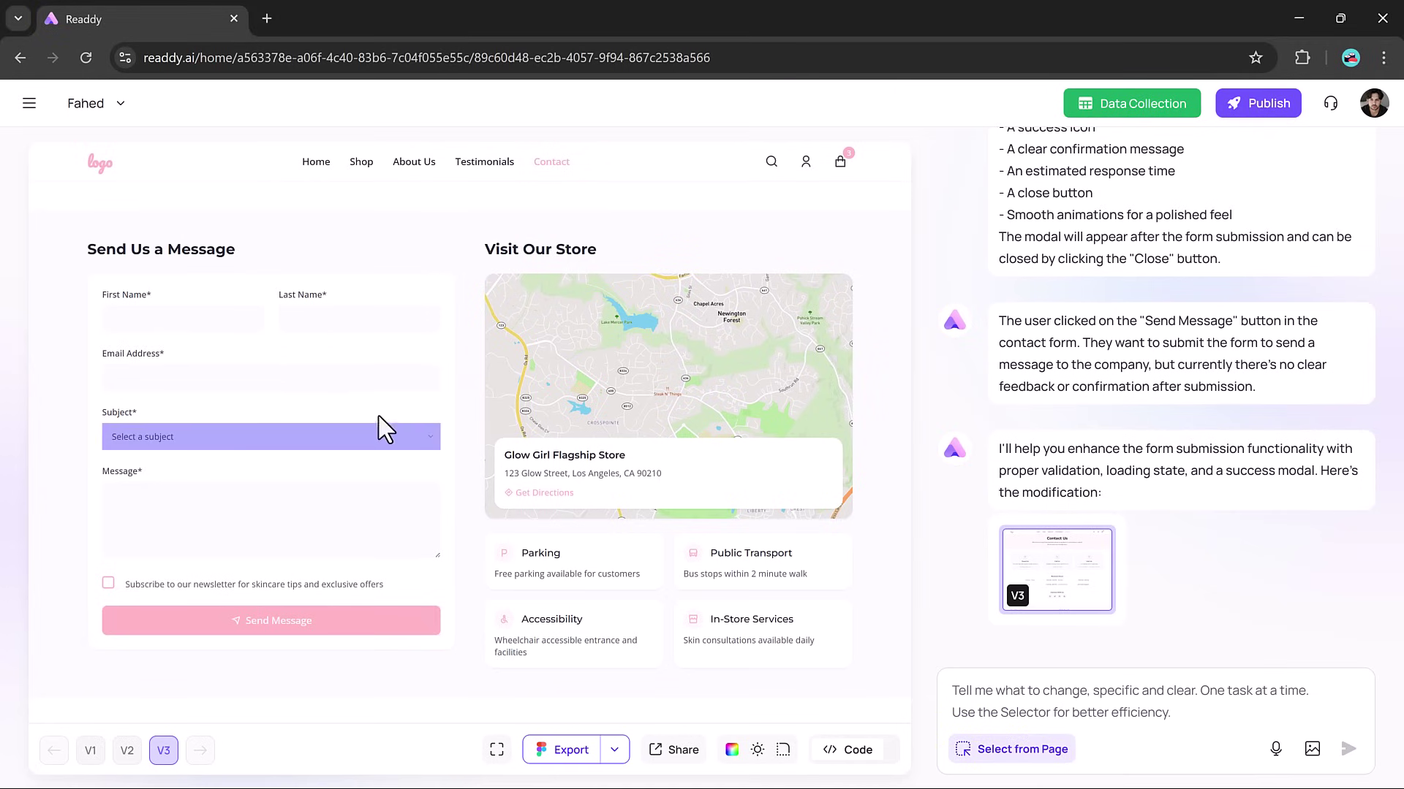
{"action": "left_click", "coordinate": [448, 355]}
{"action": "left_click", "coordinate": [482, 307]}
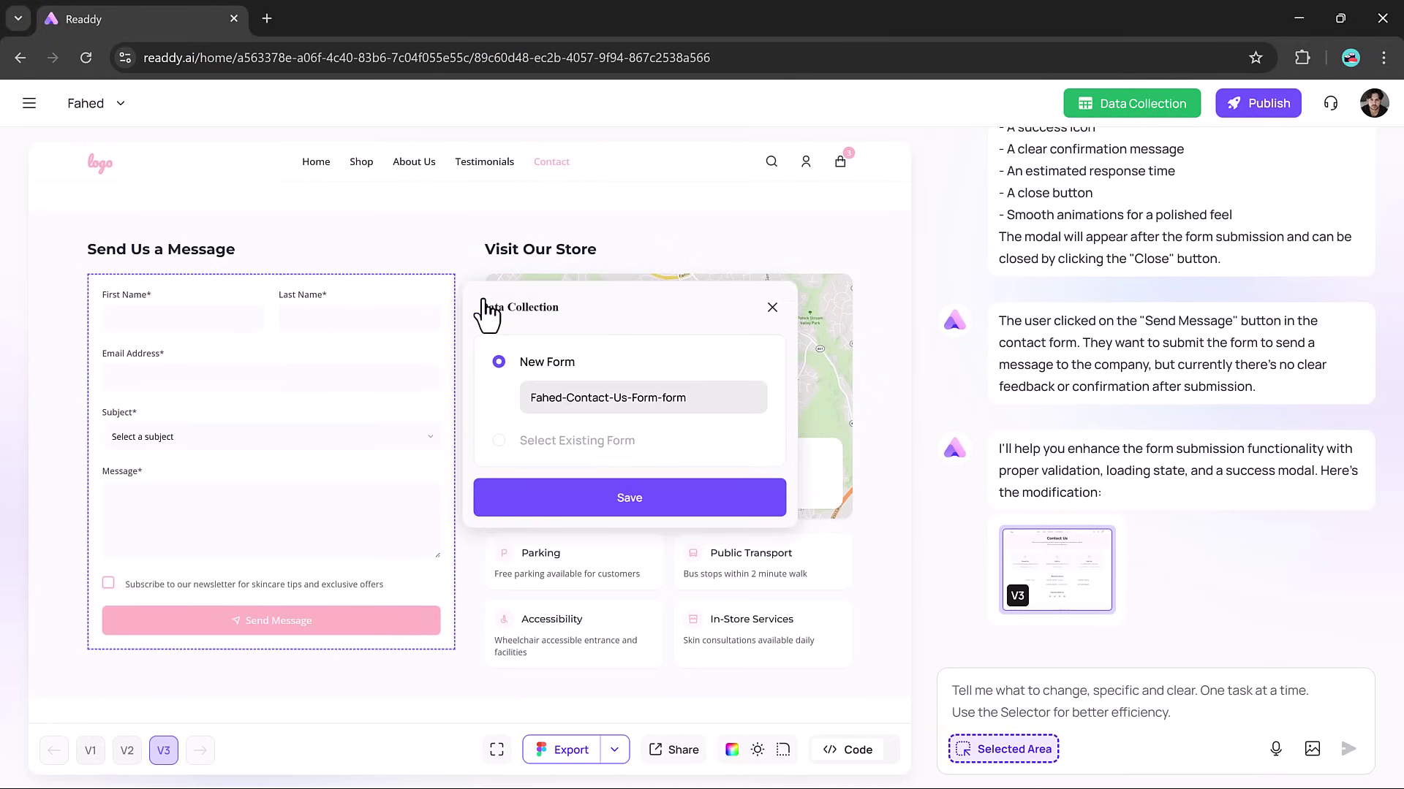
{"action": "left_click", "coordinate": [644, 488]}
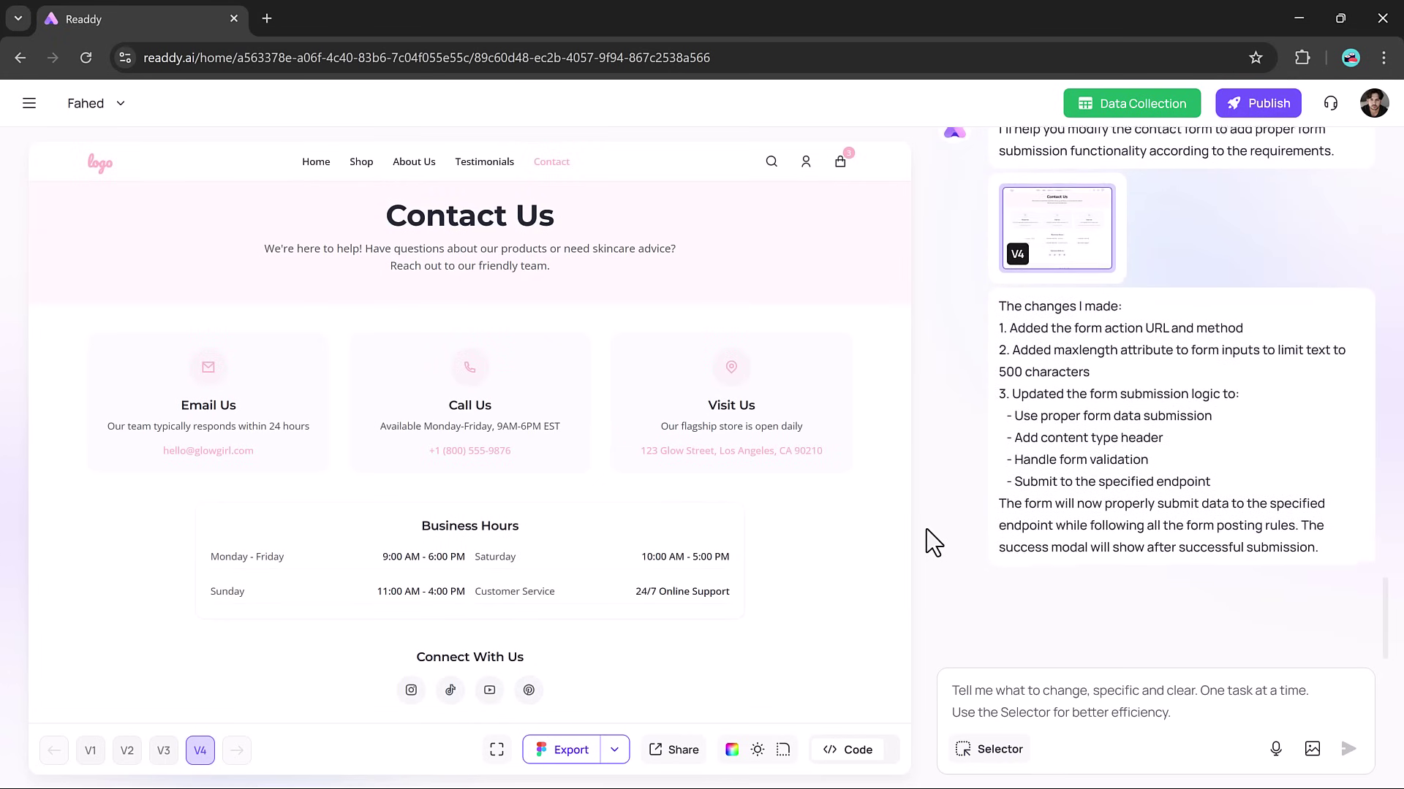
{"action": "scroll", "coordinate": [653, 529], "scroll_direction": "down", "scroll_amount": 7}
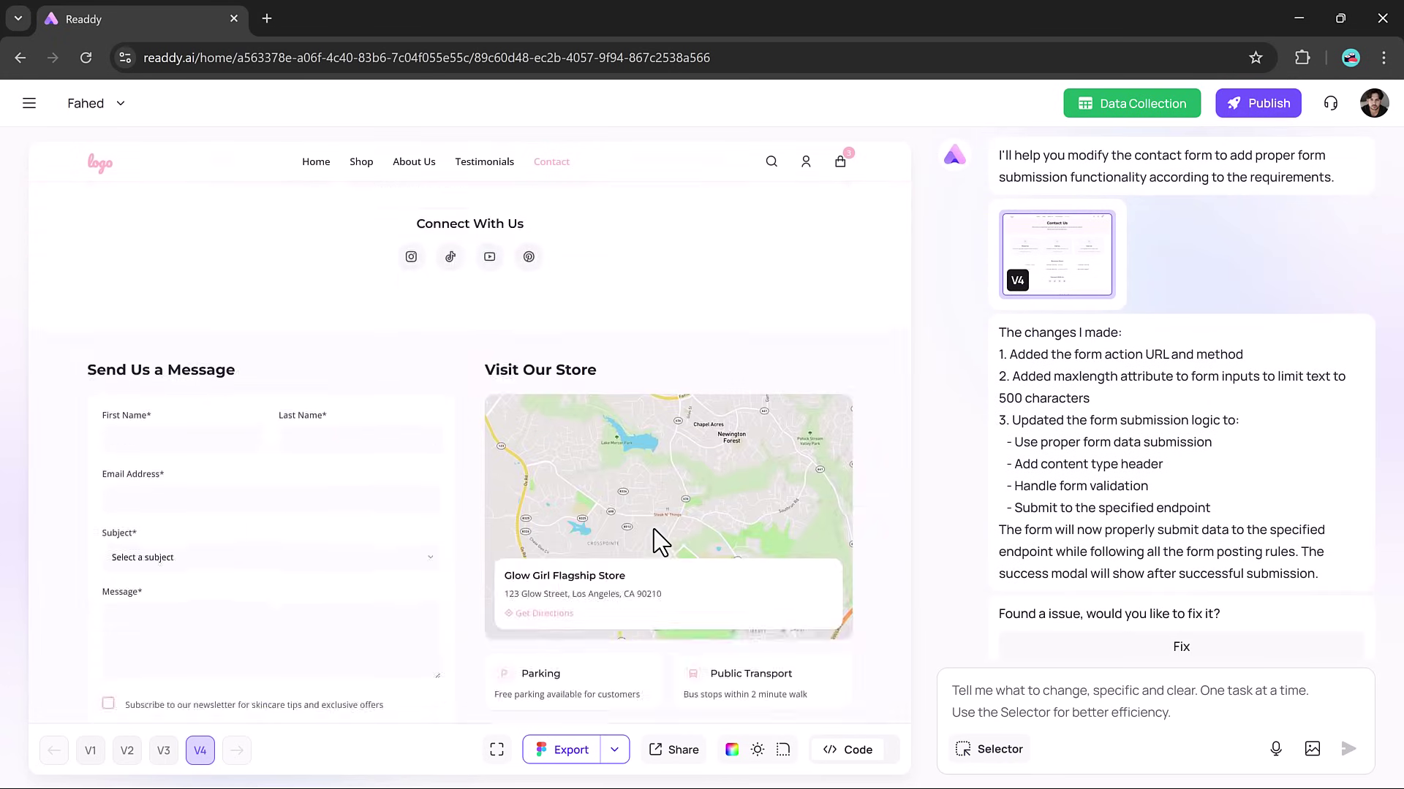
{"action": "left_click", "coordinate": [246, 628]}
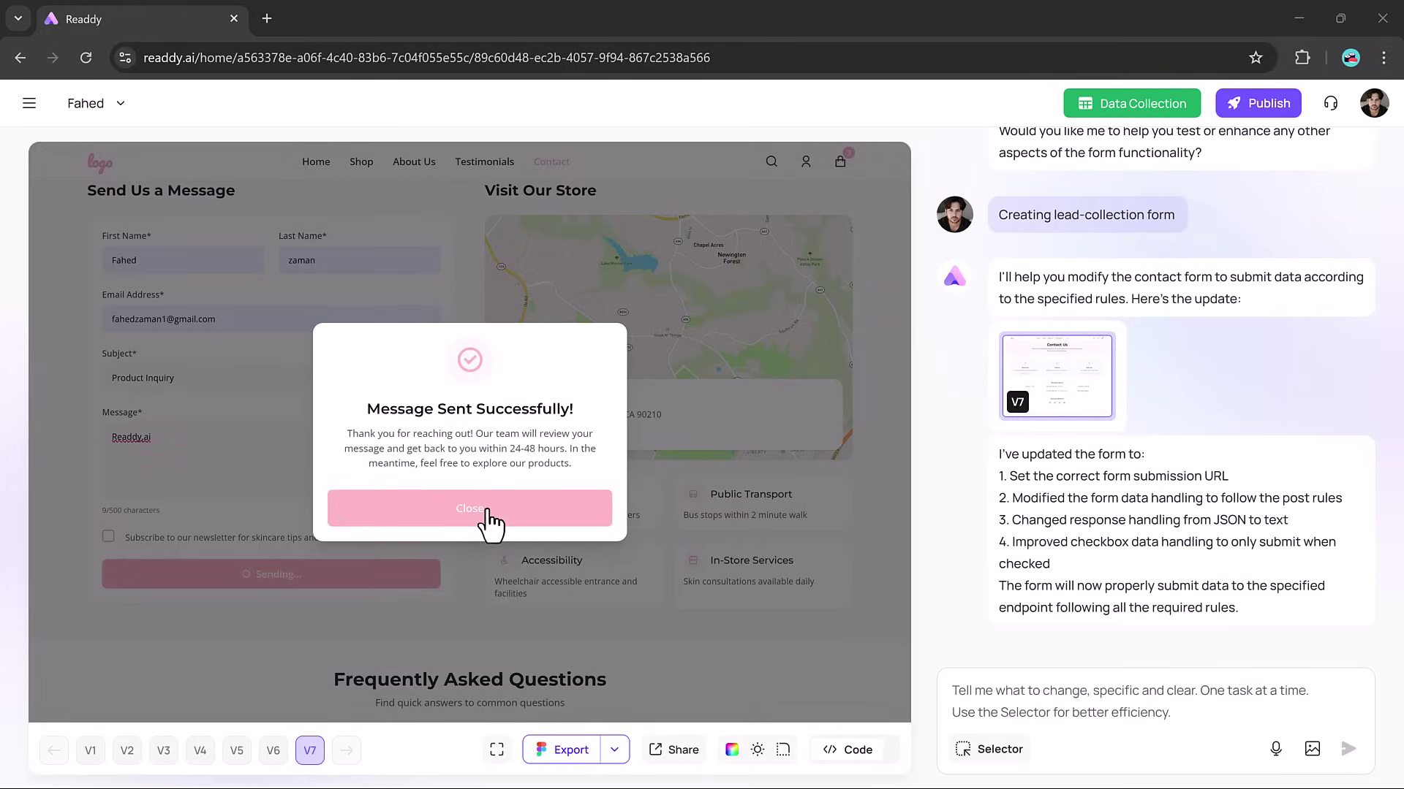
{"action": "left_click", "coordinate": [1153, 108]}
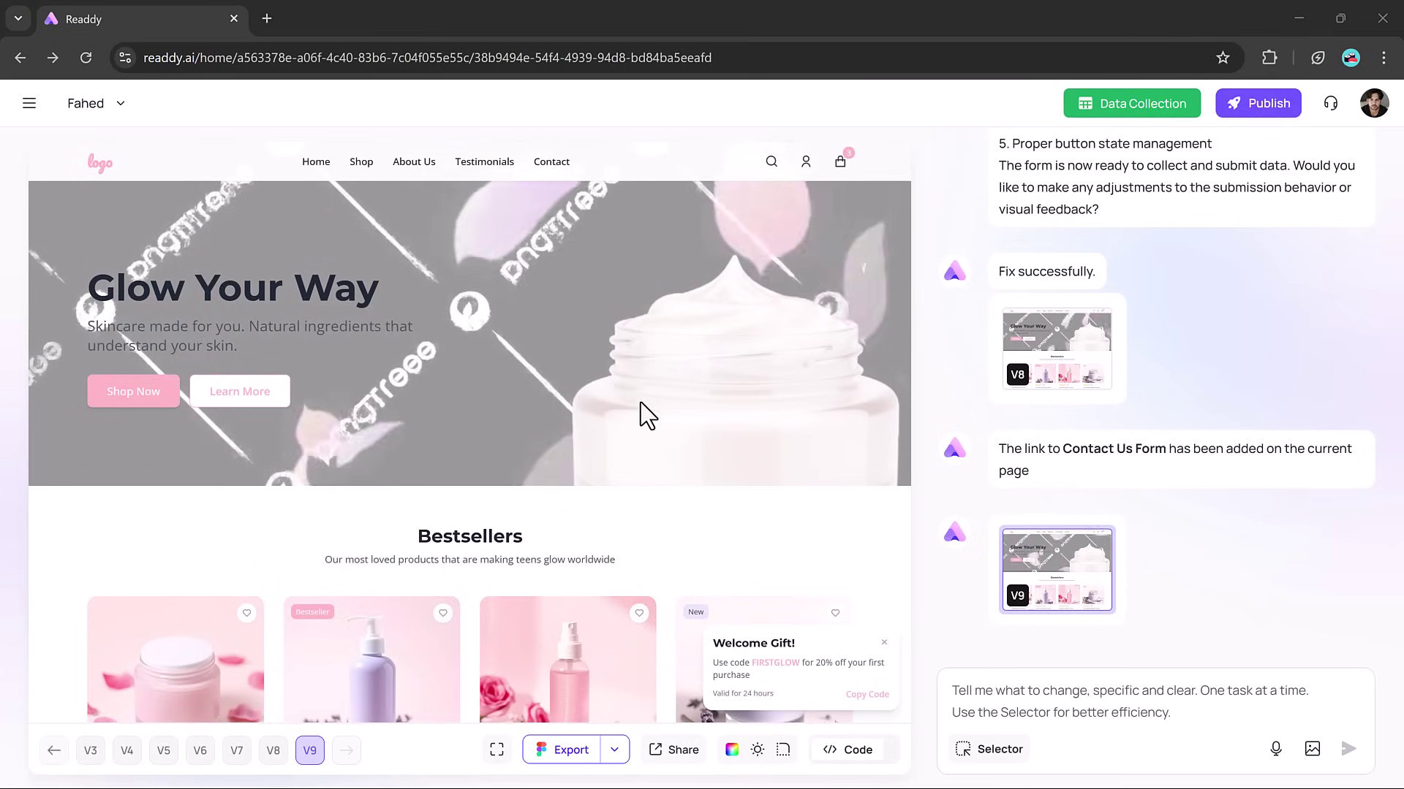
{"action": "scroll", "coordinate": [641, 402], "scroll_direction": "down", "scroll_amount": 2}
{"action": "scroll", "coordinate": [640, 402], "scroll_direction": "up", "scroll_amount": 2}
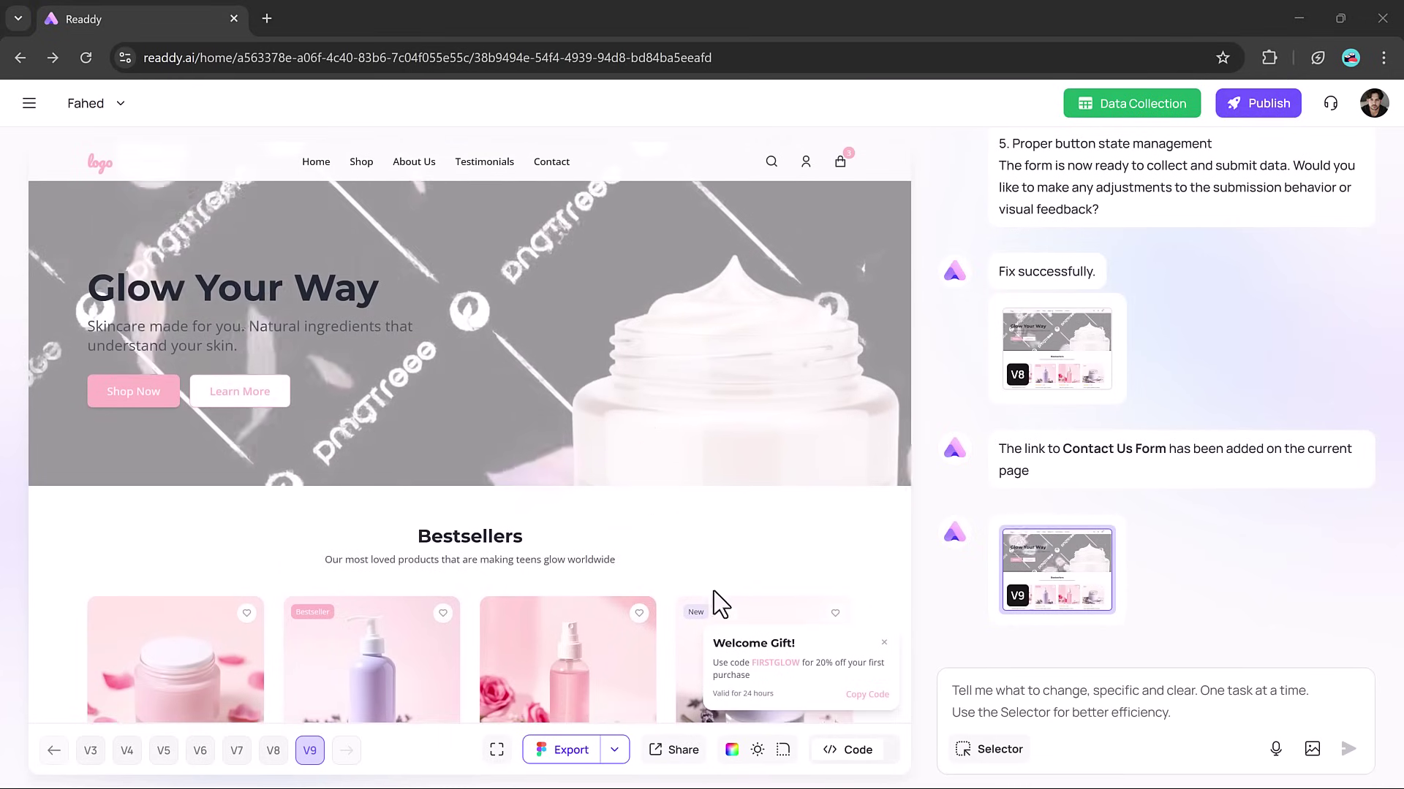
{"action": "left_click", "coordinate": [757, 750]}
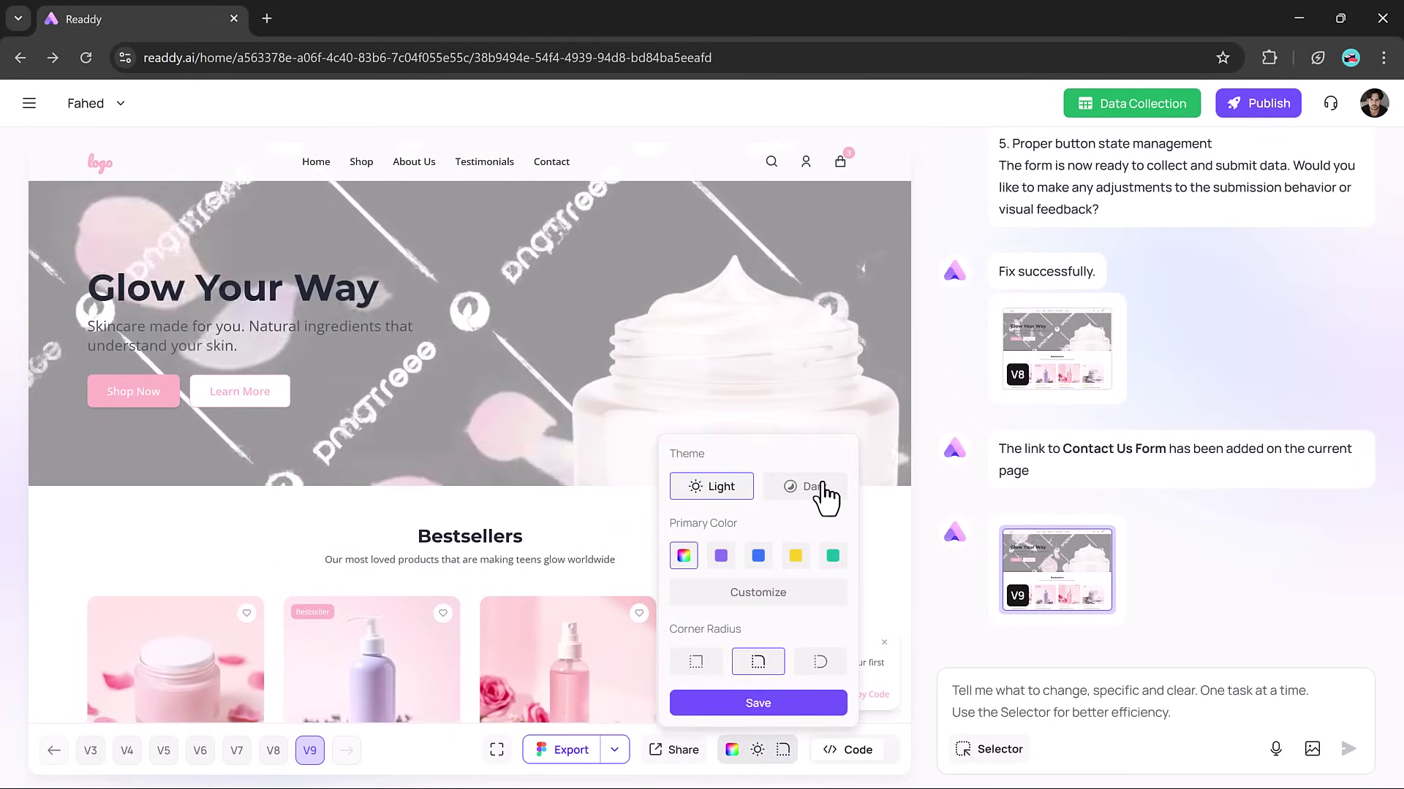
{"action": "left_click", "coordinate": [764, 607]}
{"action": "left_click", "coordinate": [774, 429]}
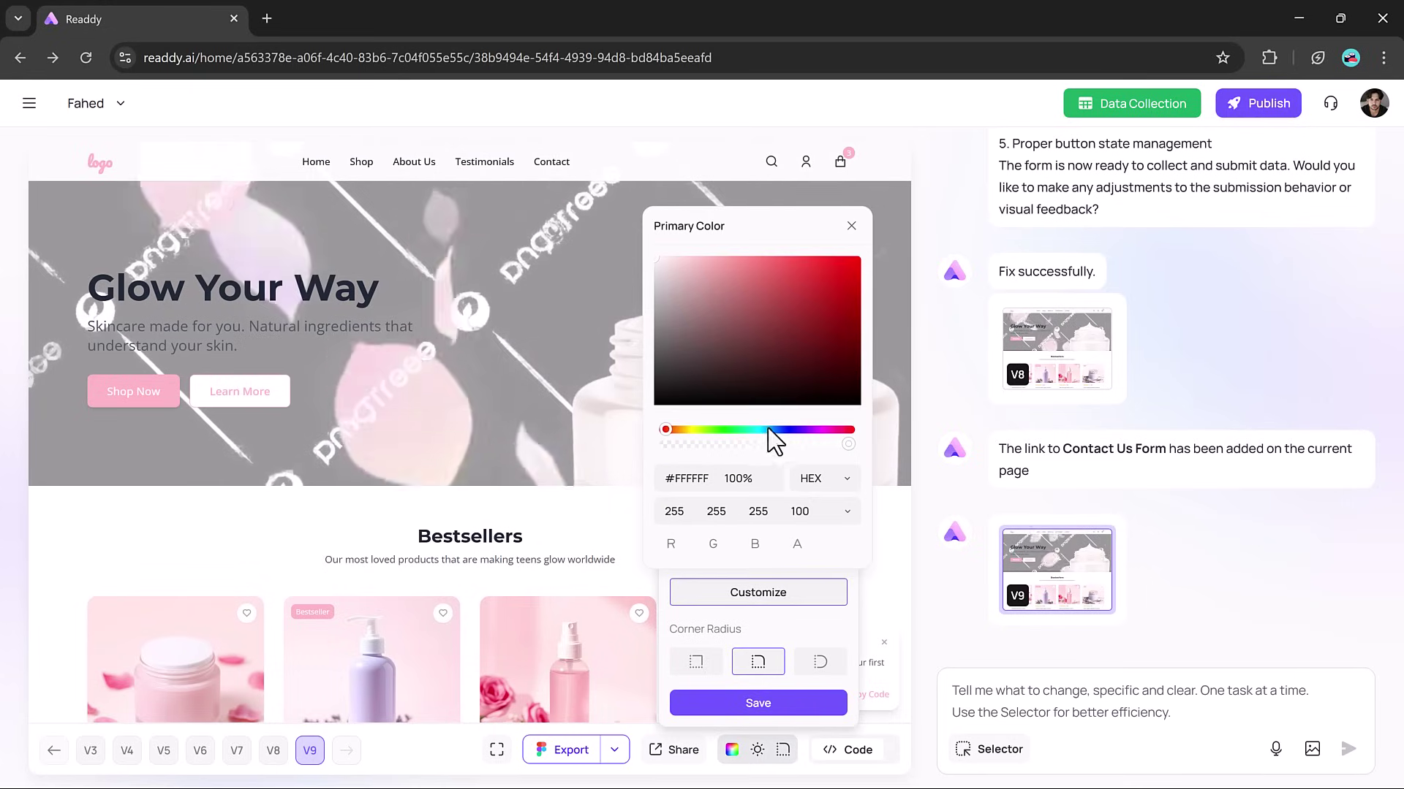
{"action": "mouse_move", "coordinate": [708, 307]}
{"action": "left_mouse_down"}
{"action": "mouse_move", "coordinate": [770, 298]}
{"action": "mouse_move", "coordinate": [799, 314]}
{"action": "mouse_move", "coordinate": [799, 297]}
{"action": "left_mouse_up"}
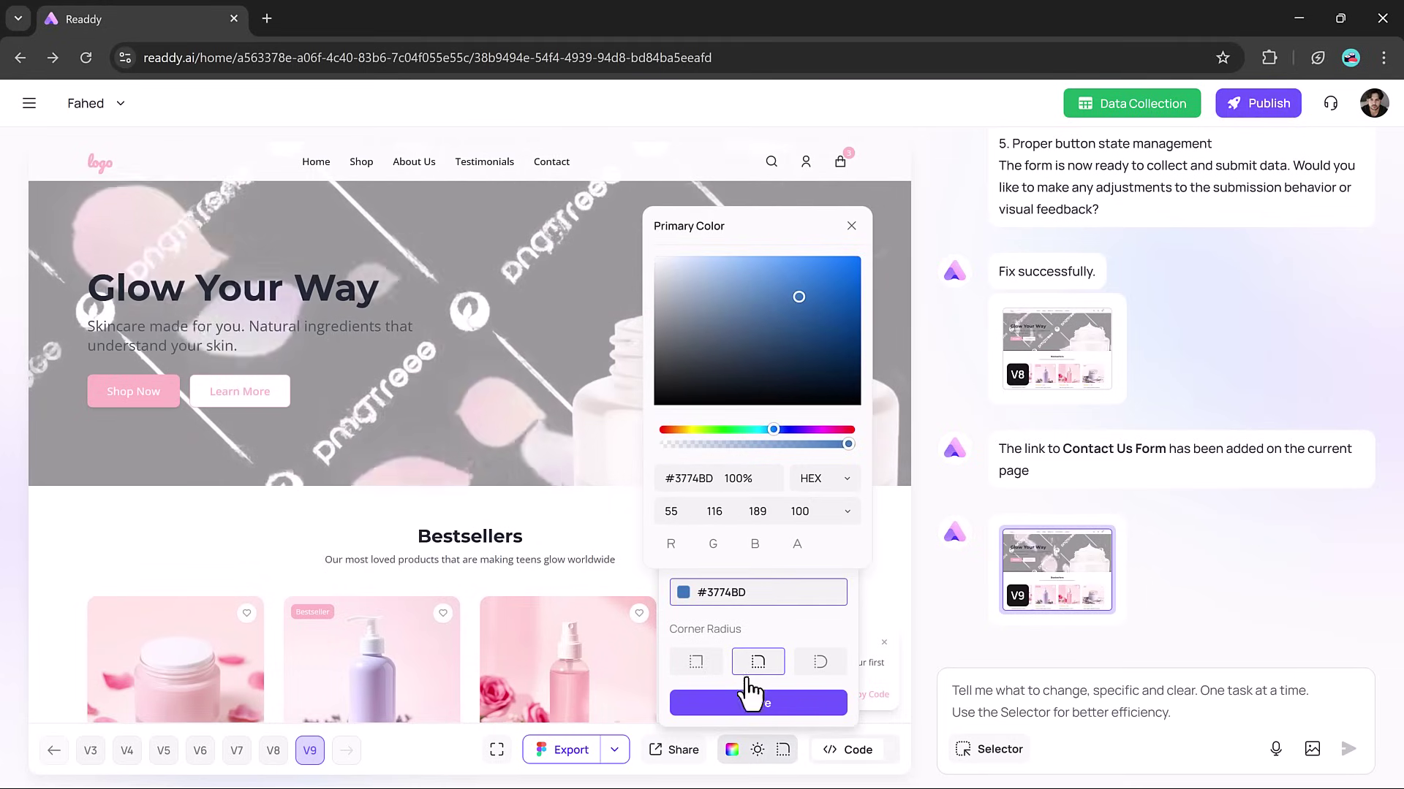
{"action": "left_click", "coordinate": [851, 225]}
Edit the hero heading to read 'Glow with best products' and save it.
{"action": "left_click", "coordinate": [621, 514]}
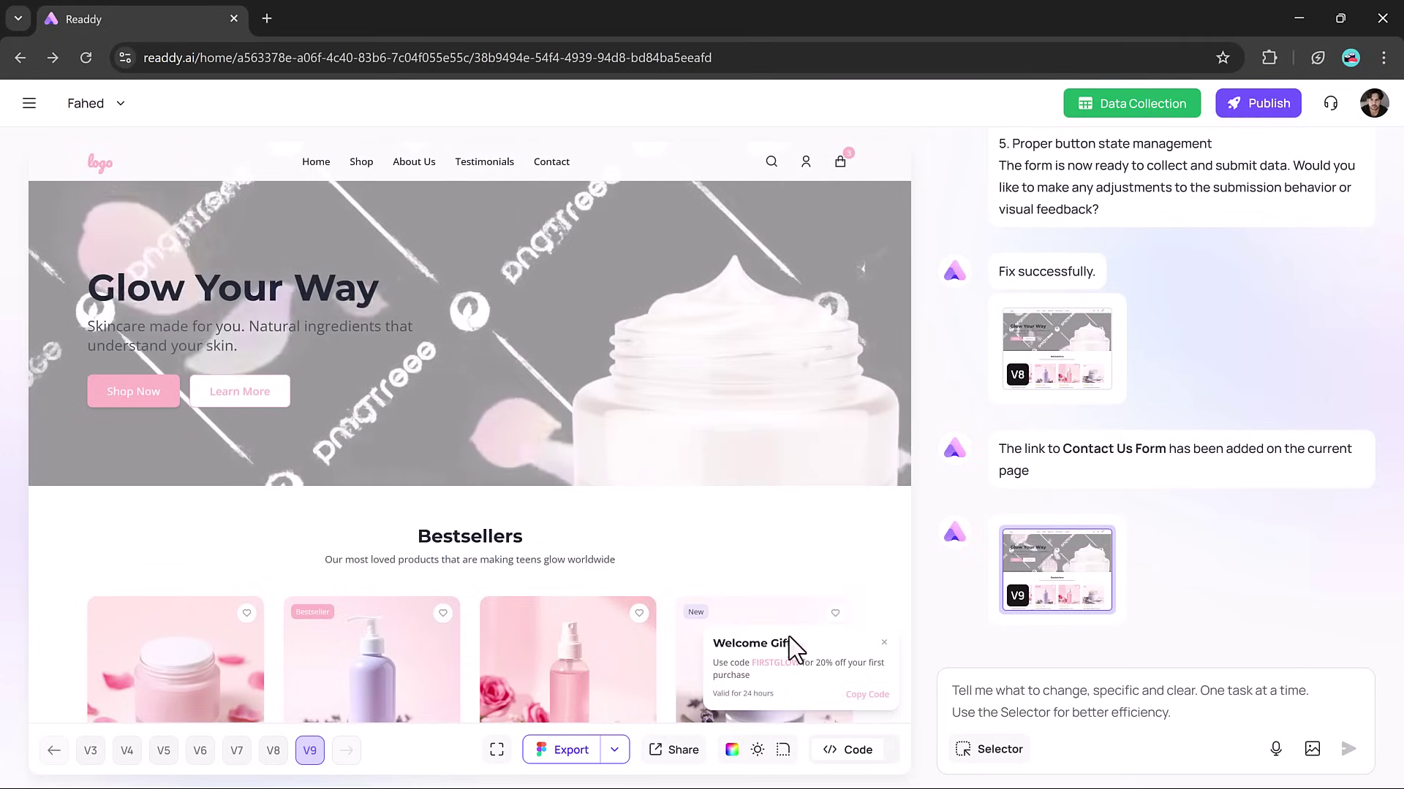
{"action": "left_click", "coordinate": [989, 751]}
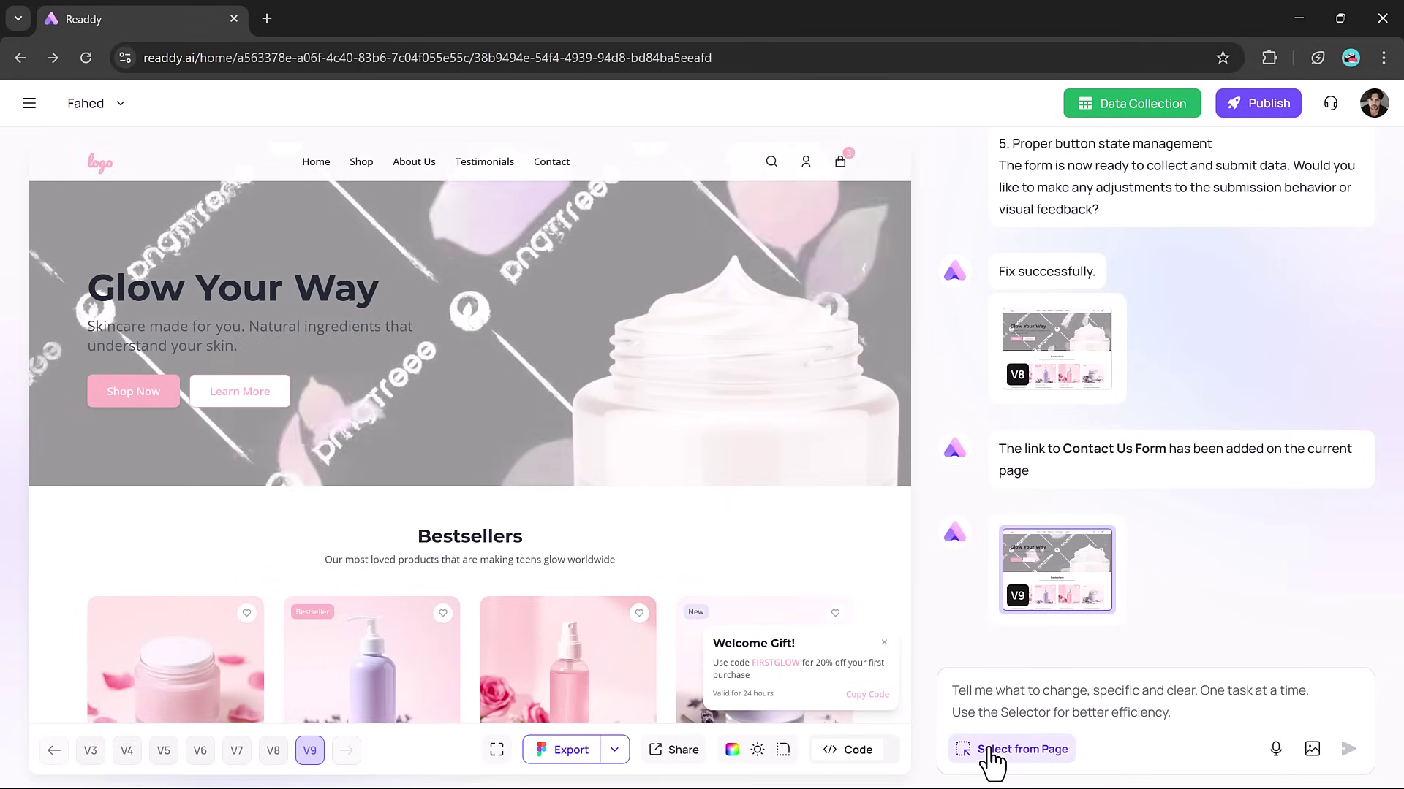
{"action": "left_click", "coordinate": [252, 294]}
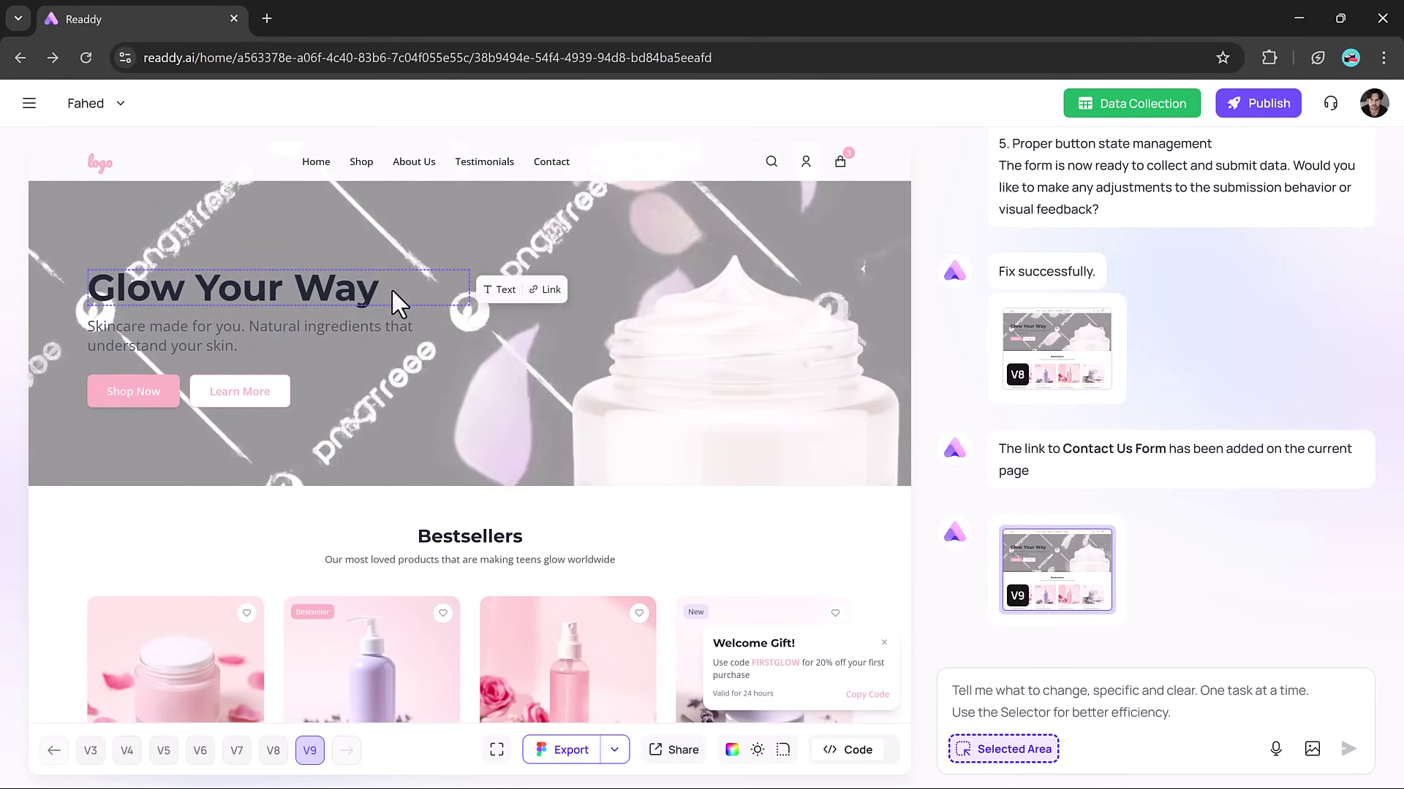
{"action": "left_click", "coordinate": [501, 290]}
{"action": "type", "text": "with best products"}
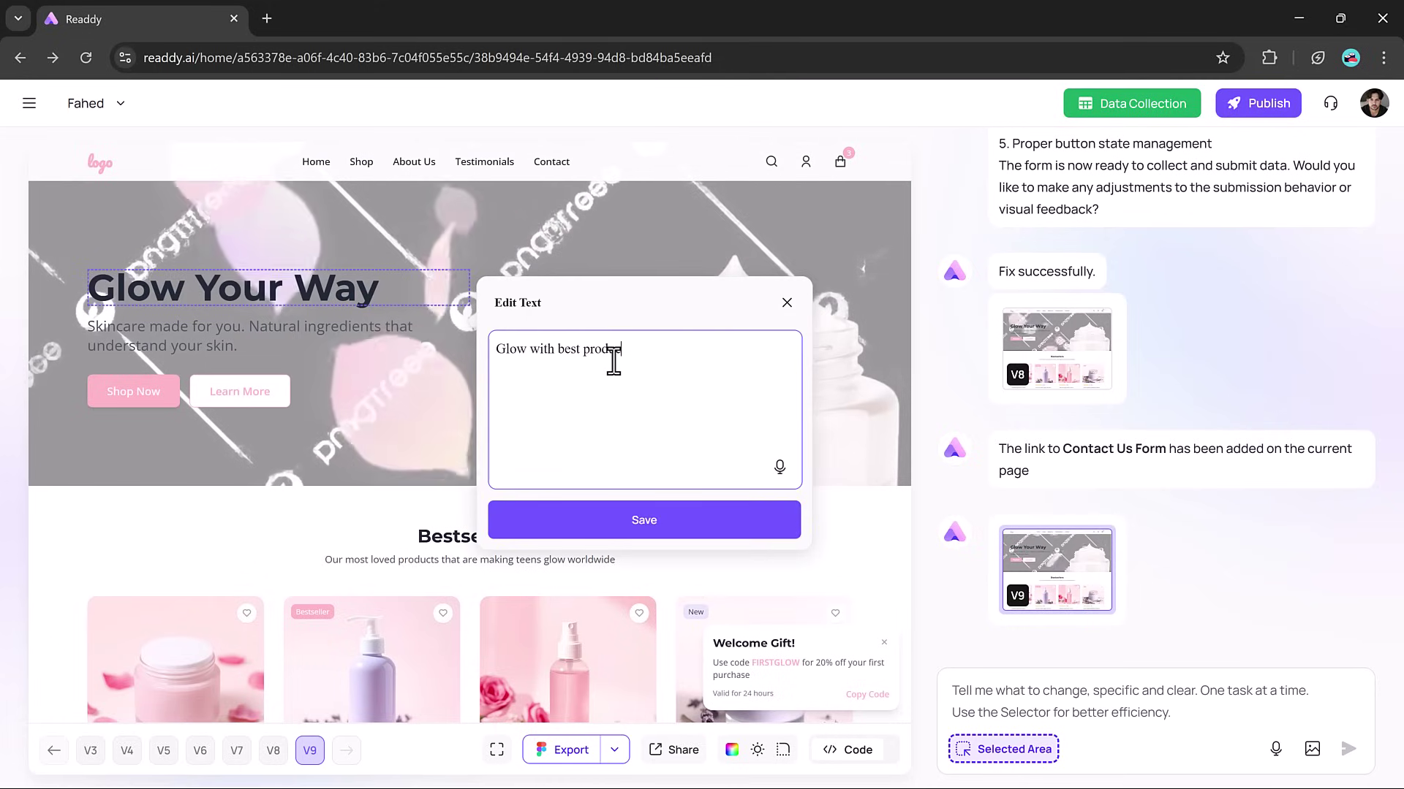
{"action": "left_click", "coordinate": [658, 523]}
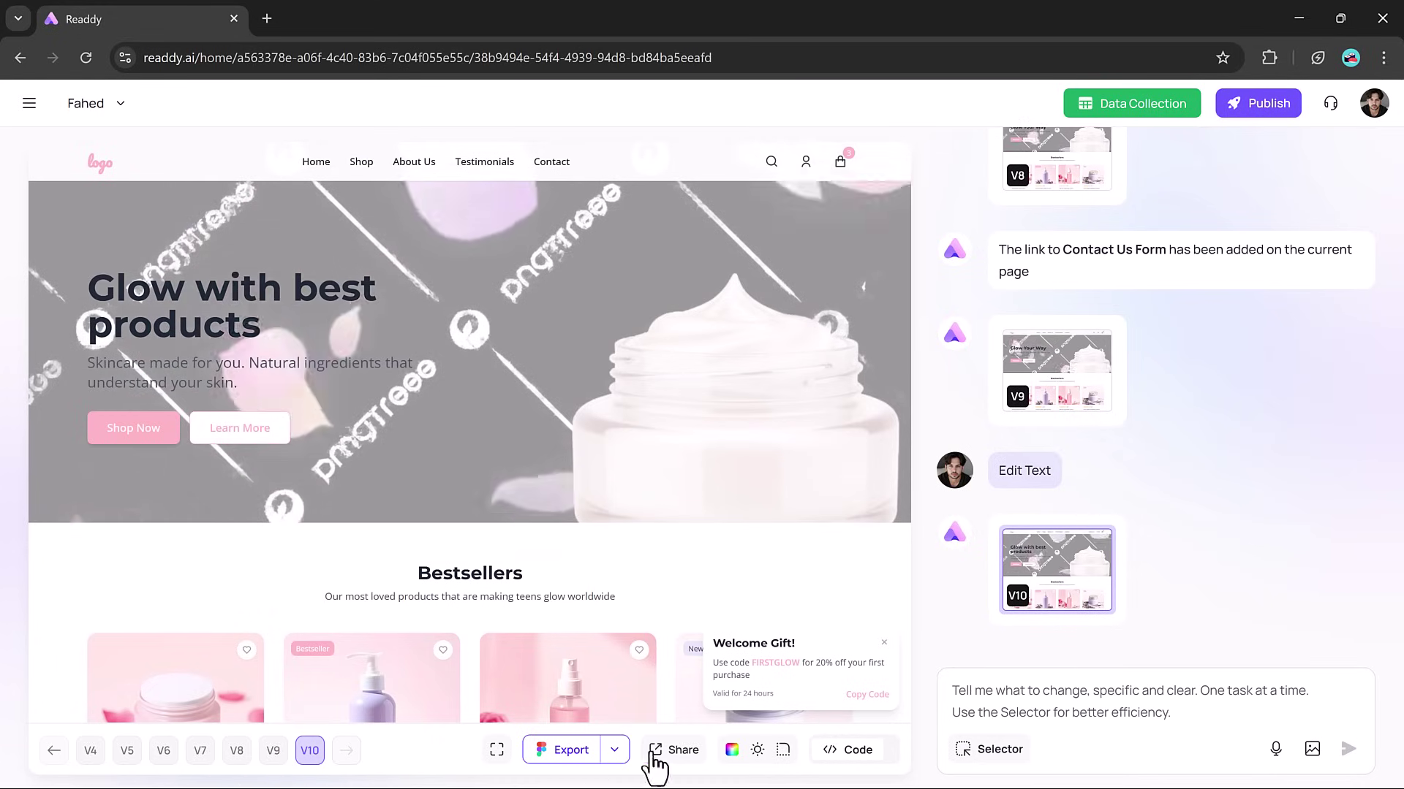
Open the Code view and scroll through the home page's HTML source.
{"action": "left_click", "coordinate": [850, 751]}
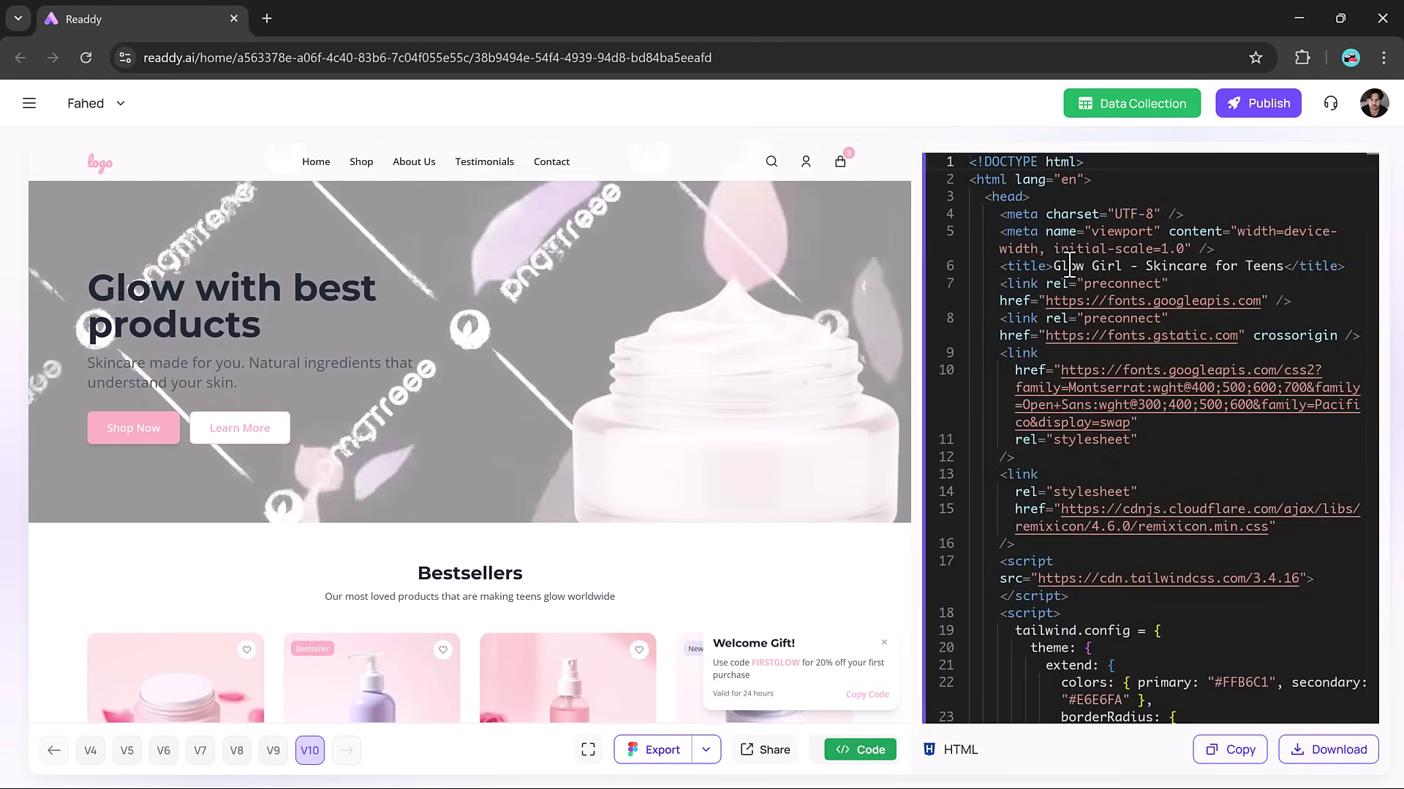
{"action": "scroll", "coordinate": [1068, 267], "scroll_direction": "down", "scroll_amount": 6}
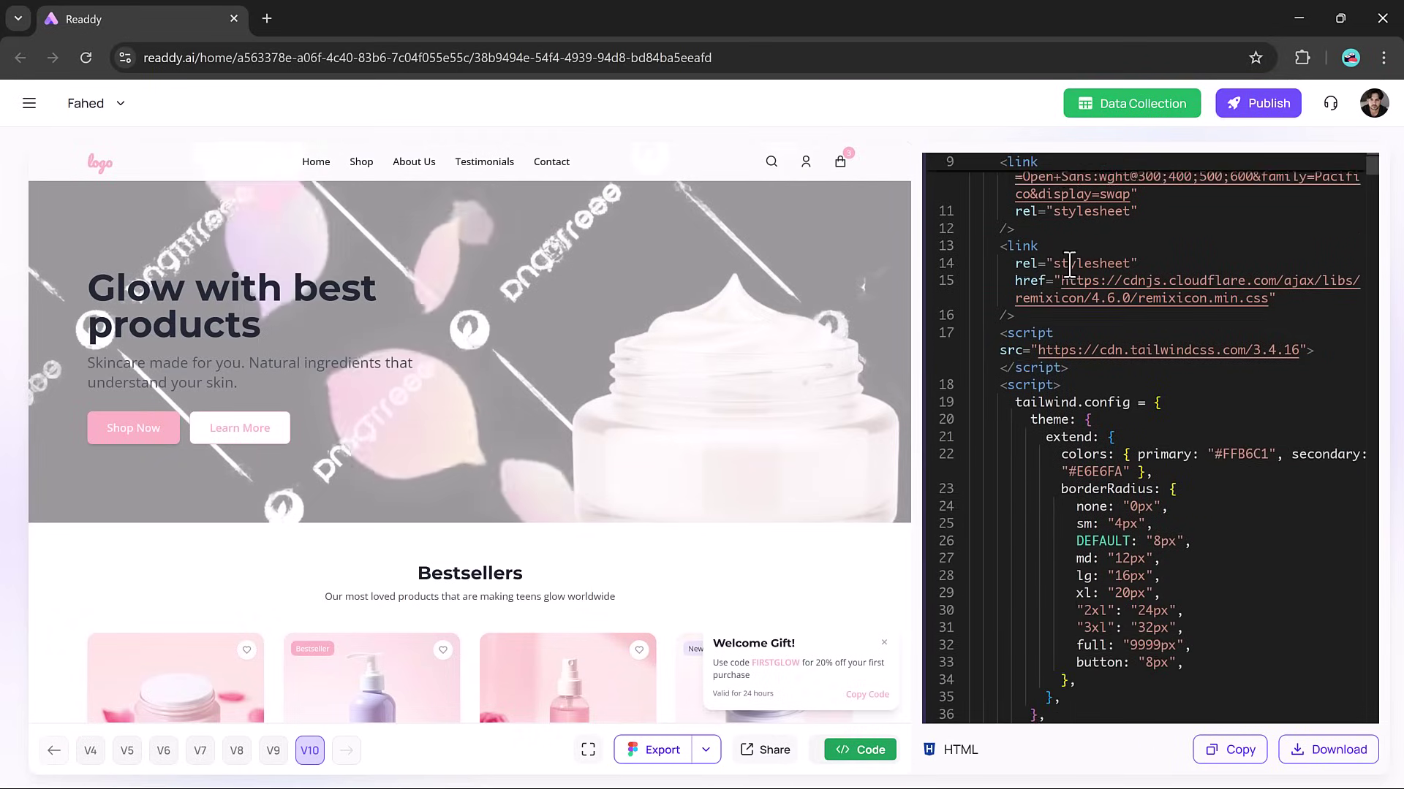
{"action": "scroll", "coordinate": [1069, 267], "scroll_direction": "down", "scroll_amount": 5}
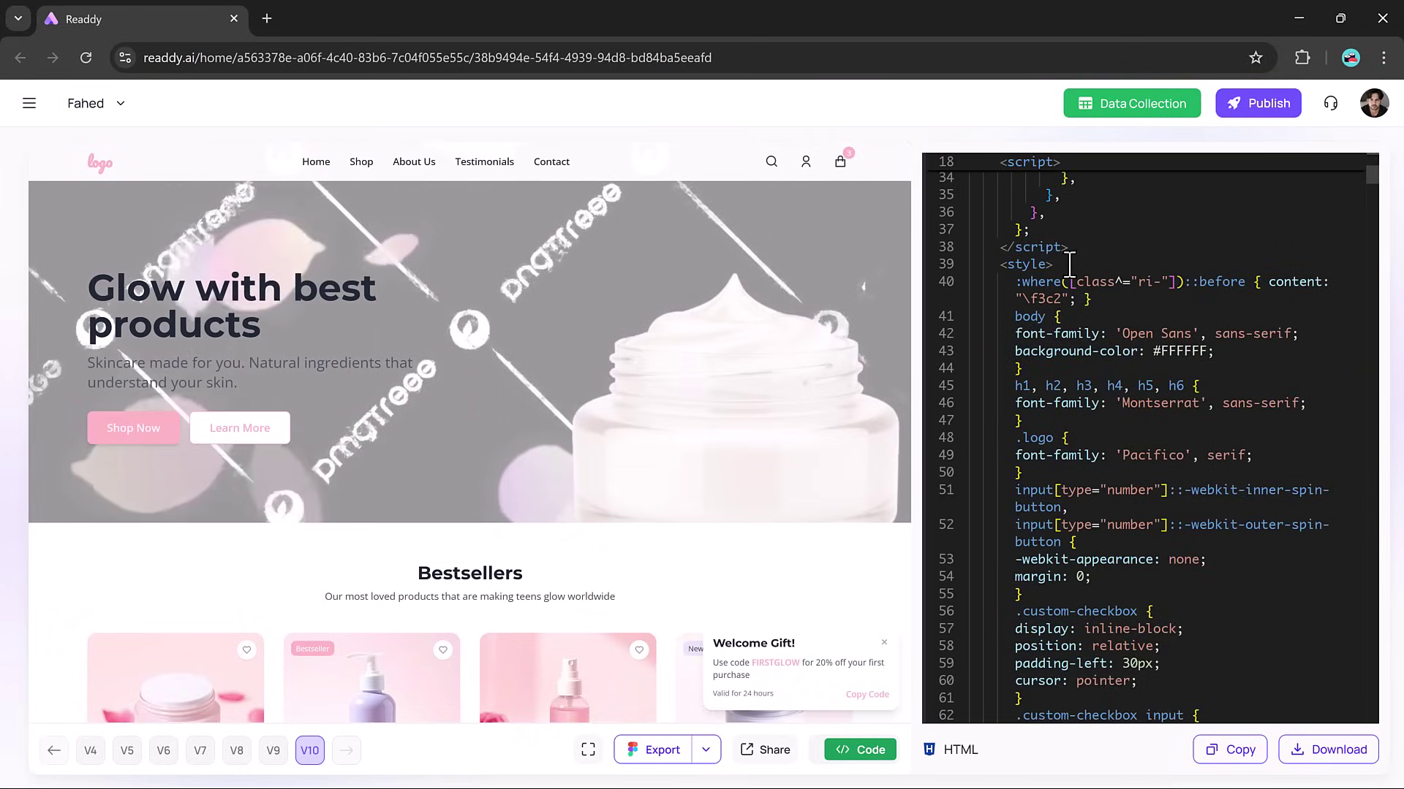
{"action": "scroll", "coordinate": [1063, 263], "scroll_direction": "down", "scroll_amount": 5}
{"action": "scroll", "coordinate": [1222, 708], "scroll_direction": "down", "scroll_amount": 20}
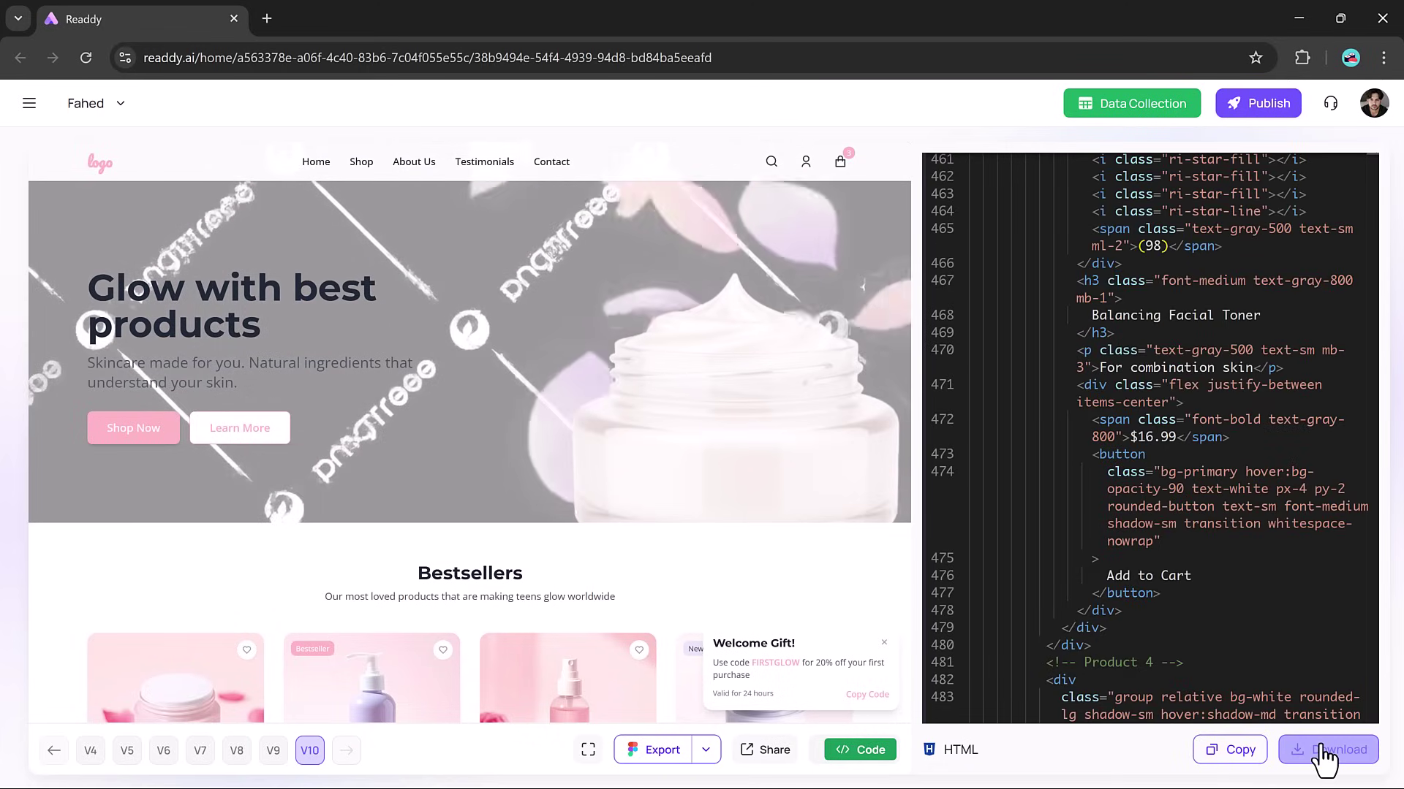
Open Project Settings from Publish, then go to the readdy.ai landing page.
{"action": "left_click", "coordinate": [1231, 110]}
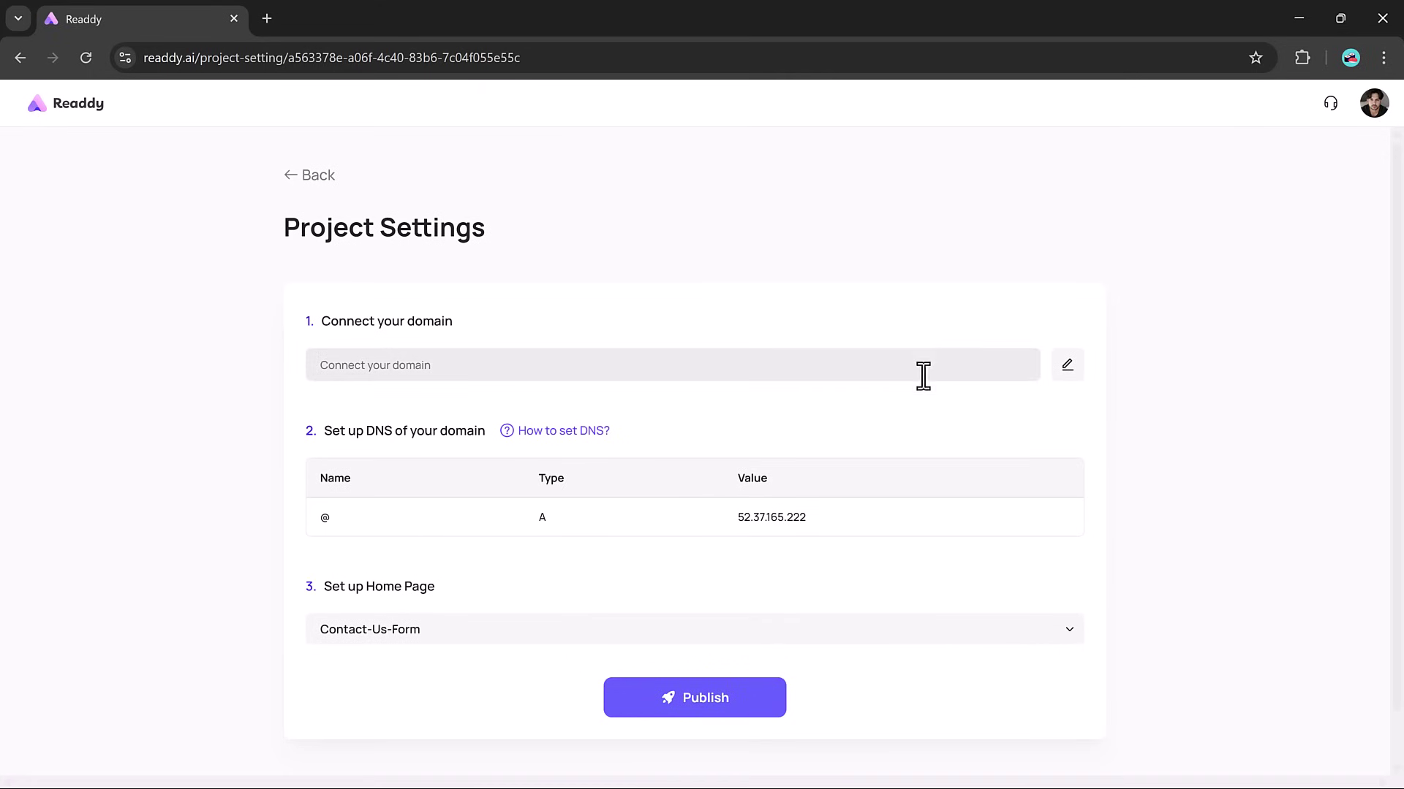
{"action": "scroll", "coordinate": [890, 385], "scroll_direction": "down", "scroll_amount": 2}
{"action": "scroll", "coordinate": [890, 385], "scroll_direction": "up", "scroll_amount": 1}
{"action": "scroll", "coordinate": [891, 384], "scroll_direction": "down", "scroll_amount": 1}
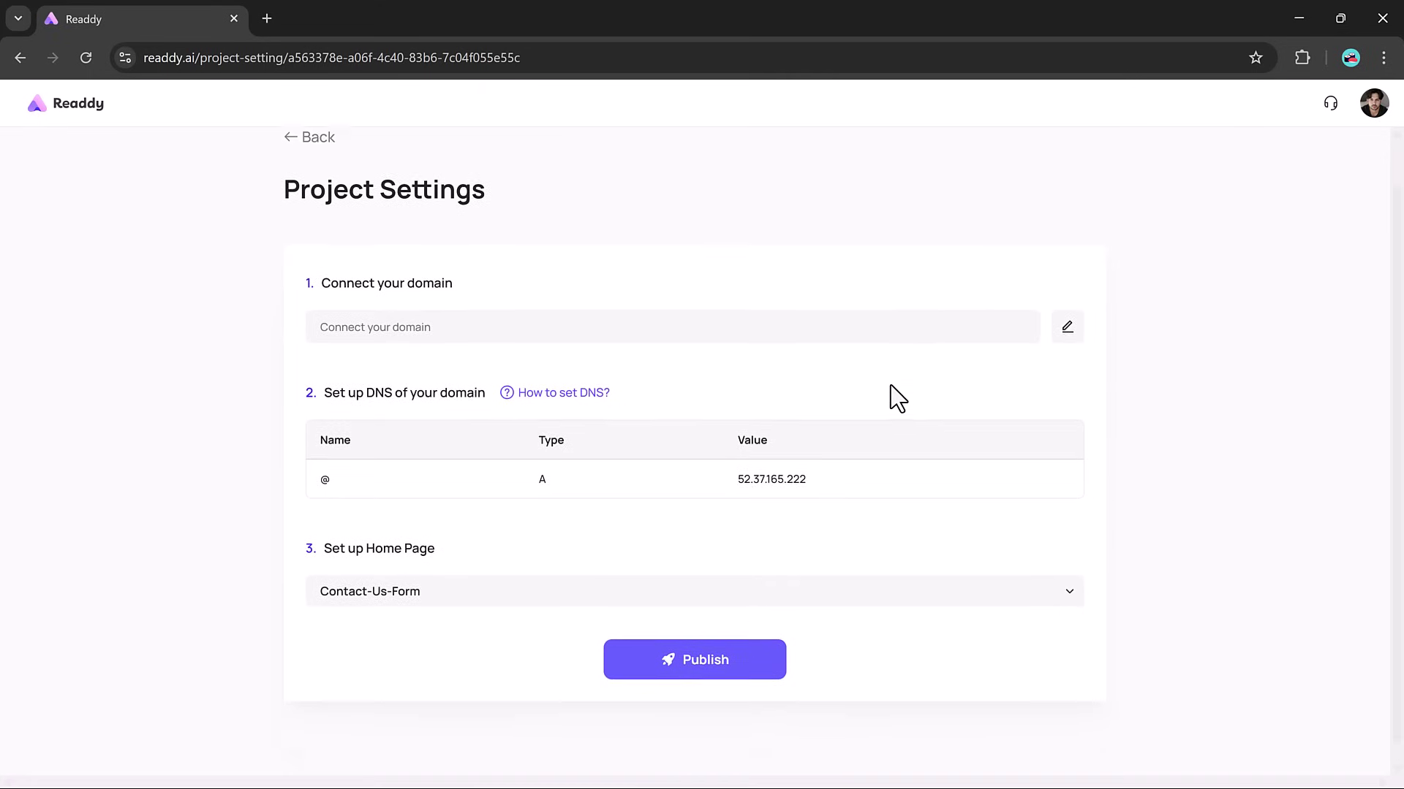
{"action": "scroll", "coordinate": [890, 385], "scroll_direction": "up", "scroll_amount": 1}
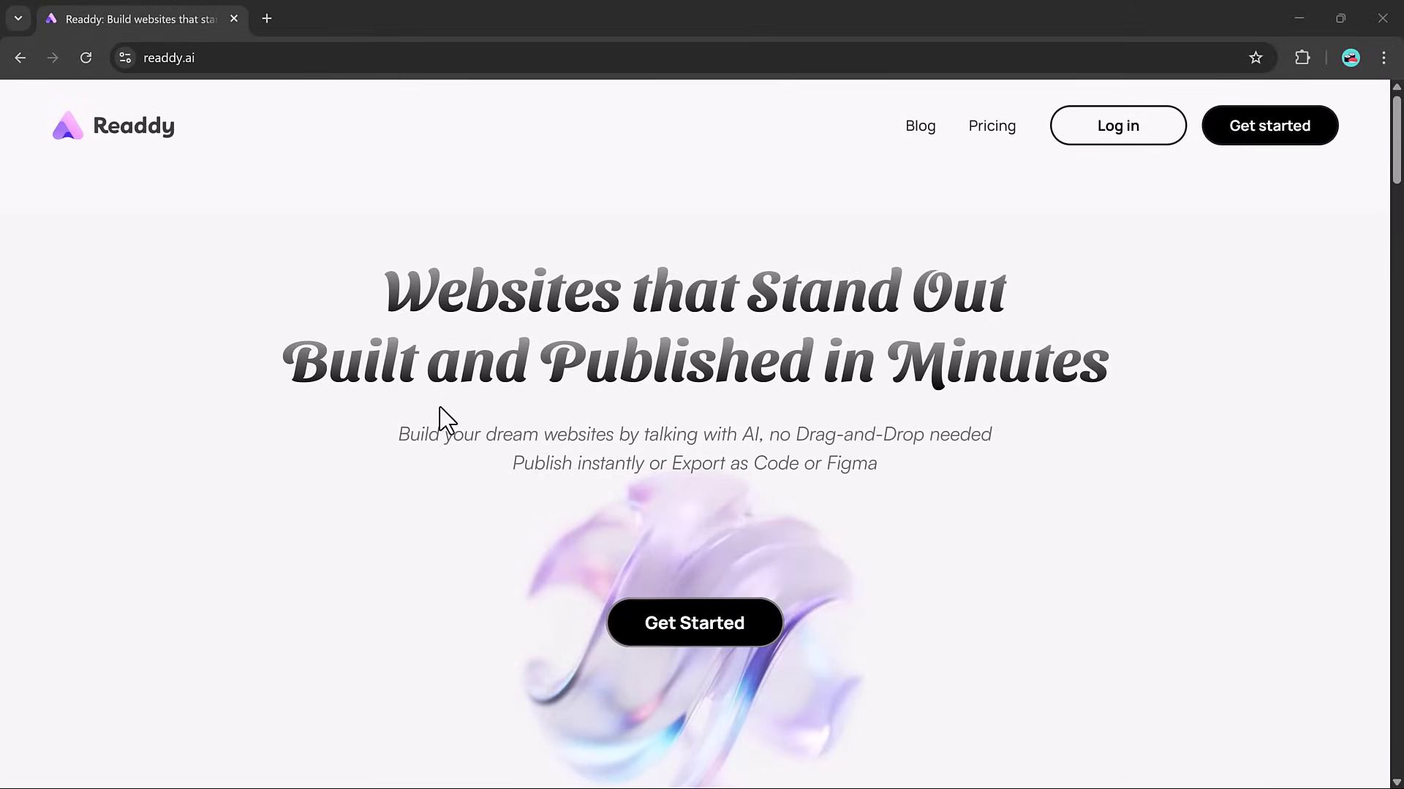
Scroll the landing page down to the 'Readdy's Artworks!' gallery of example sites.
{"action": "scroll", "coordinate": [1062, 388], "scroll_direction": "down", "scroll_amount": 1}
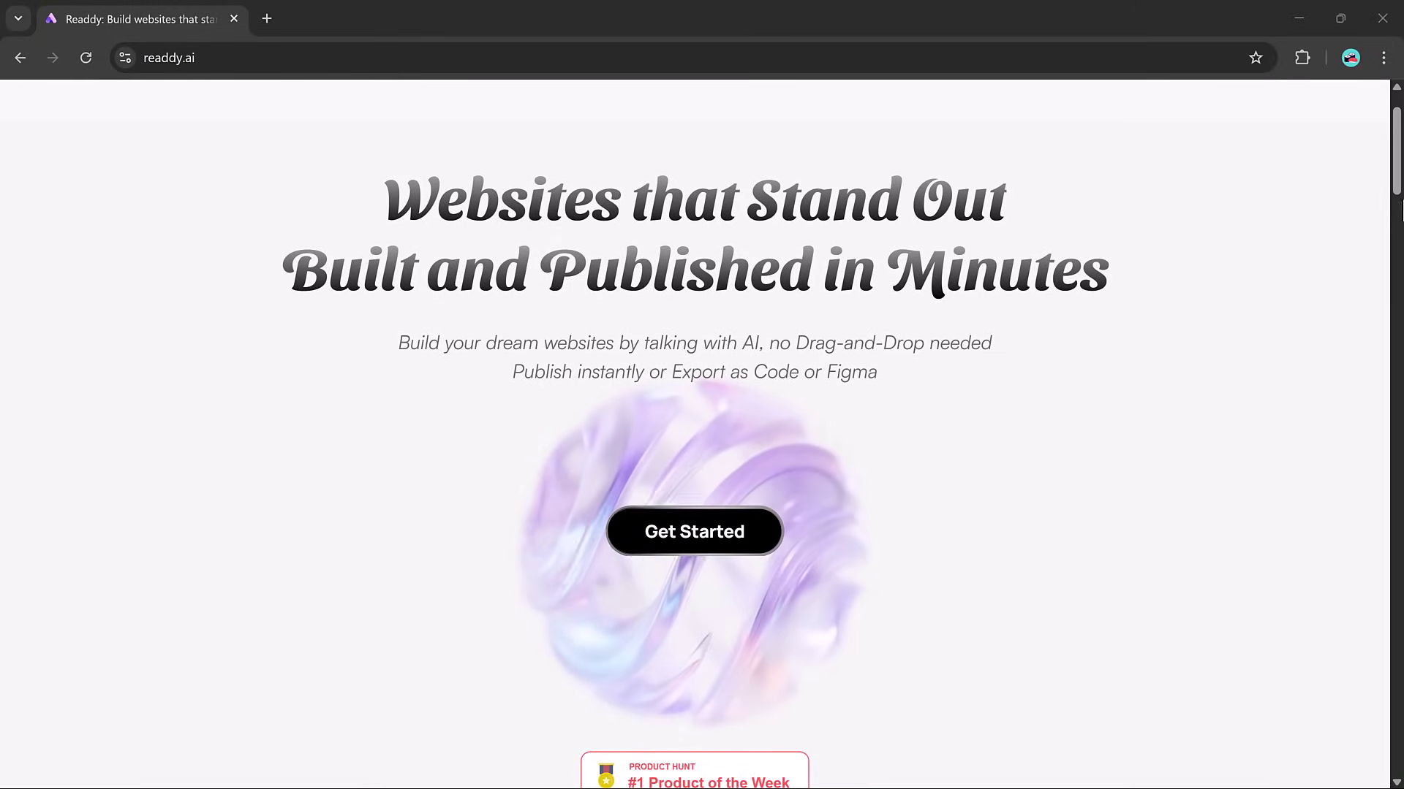
{"action": "scroll", "coordinate": [1398, 161], "scroll_direction": "down", "scroll_amount": 8}
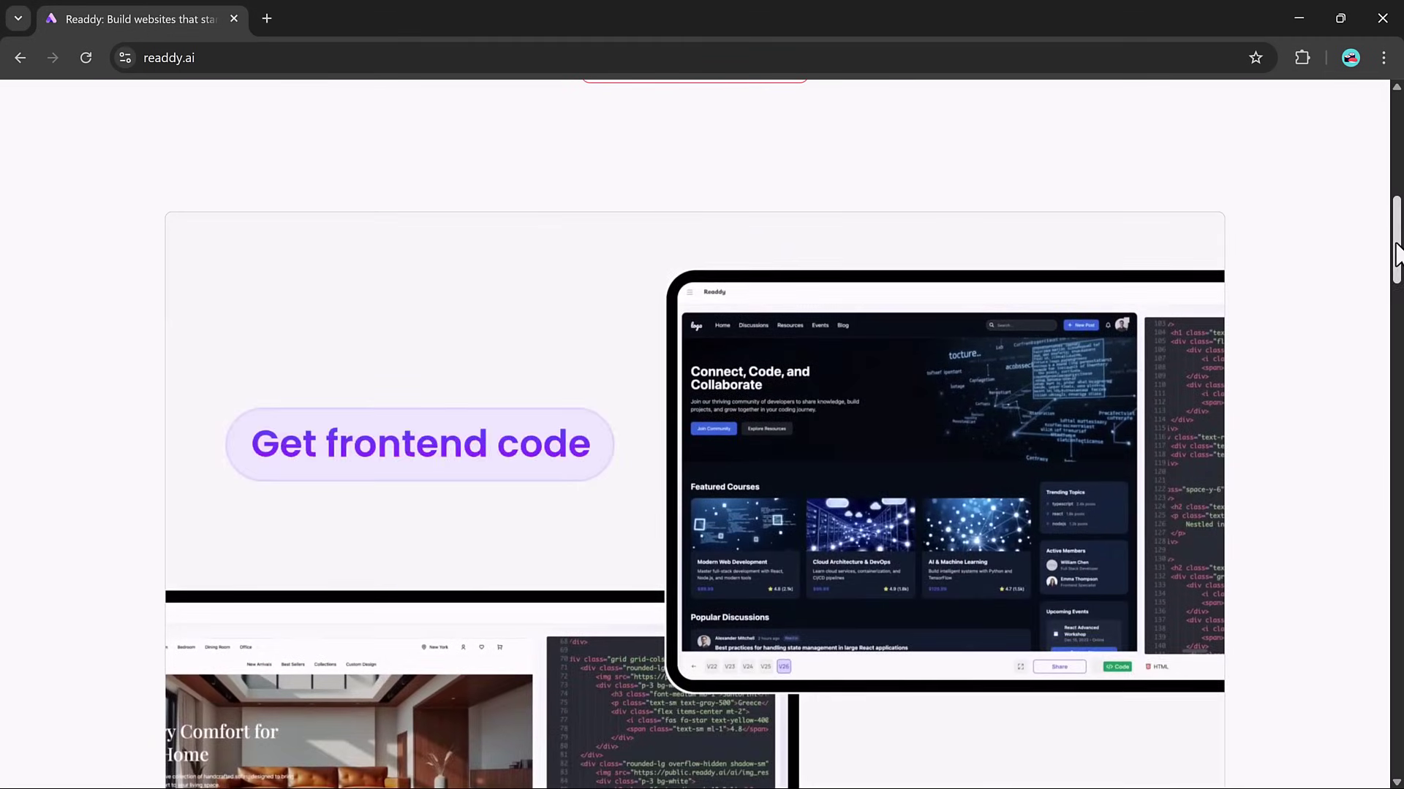
{"action": "left_click_drag", "start_coordinate": [1396, 276], "coordinate": [1397, 453]}
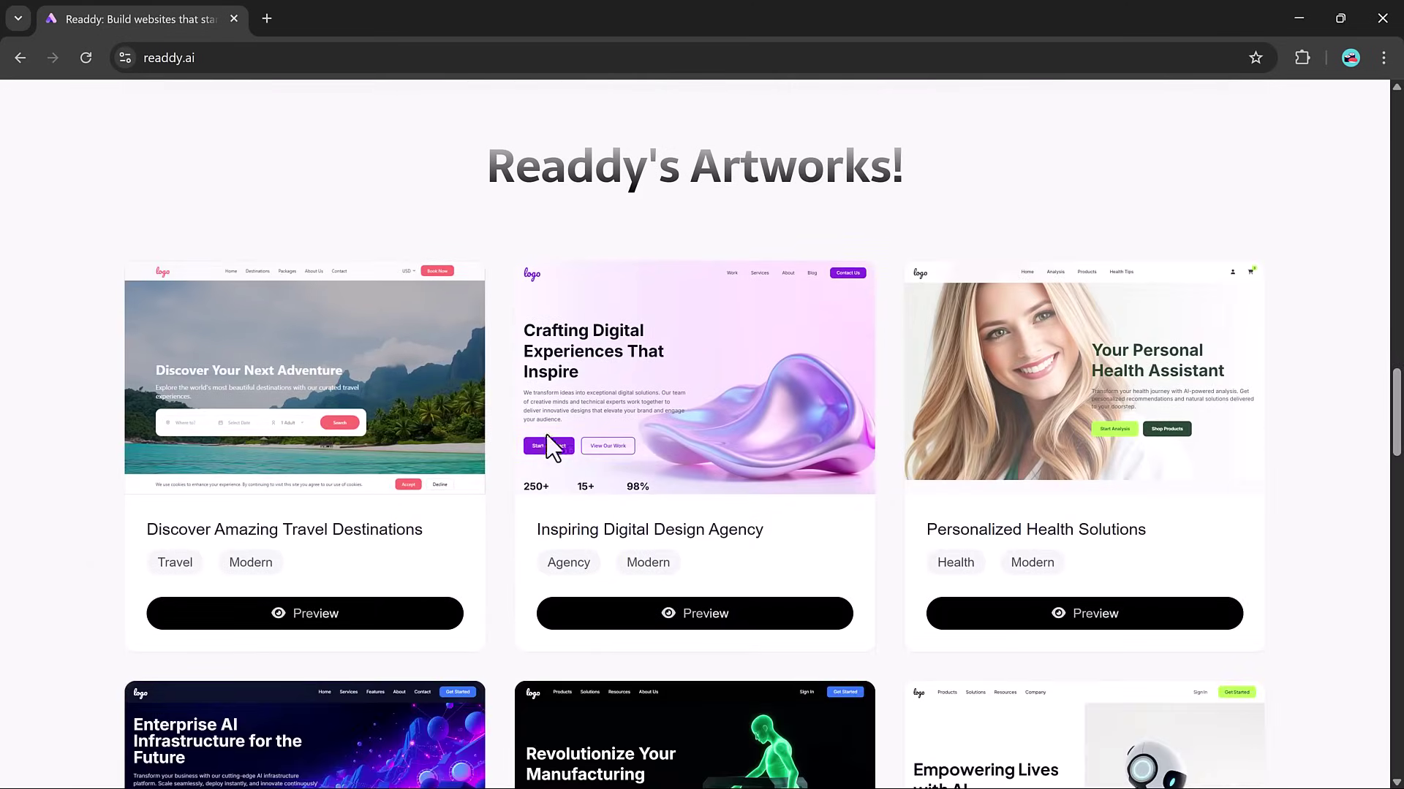
Preview the Inspiring Digital Design Agency example site, browse it, and close the preview.
{"action": "left_click", "coordinate": [687, 617]}
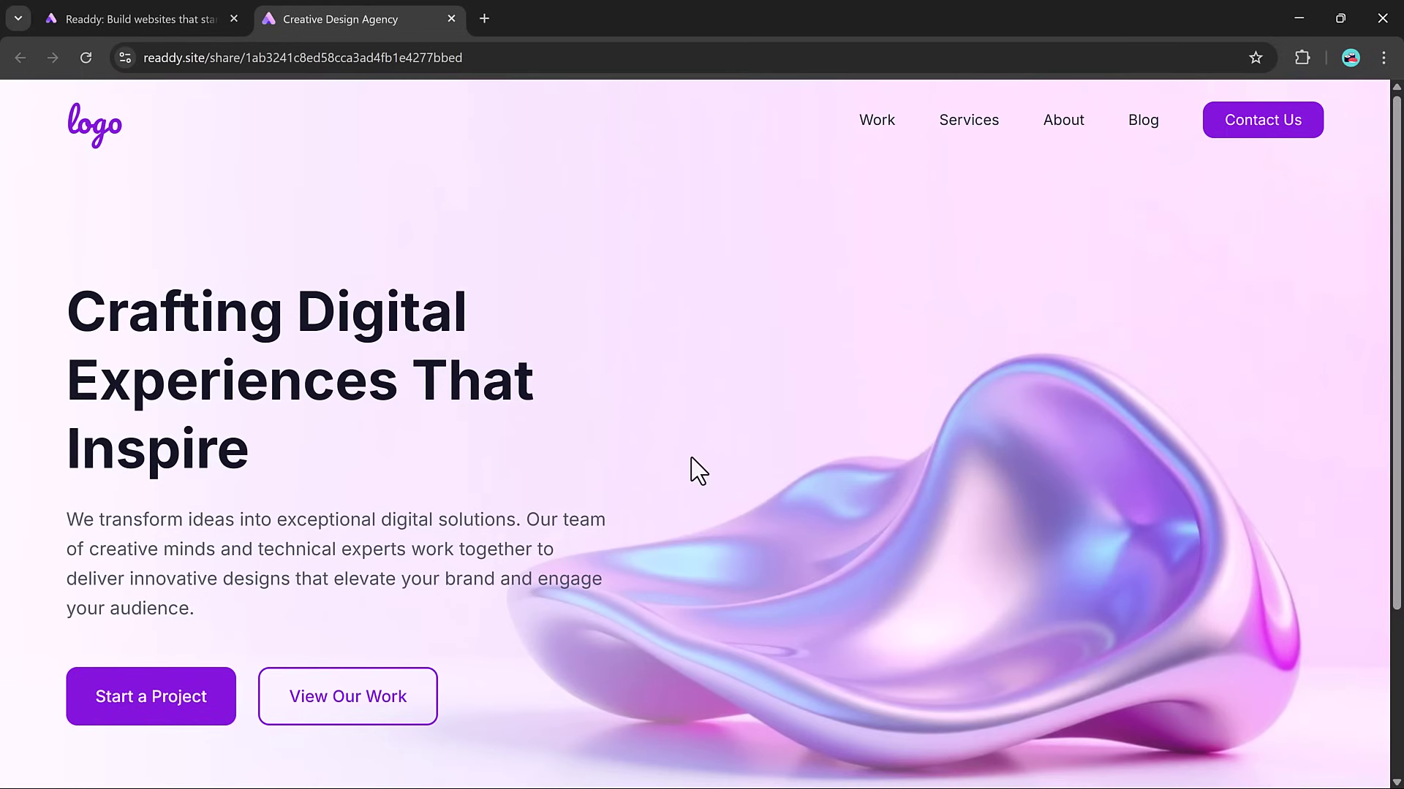
{"action": "scroll", "coordinate": [731, 471], "scroll_direction": "down", "scroll_amount": 3}
{"action": "scroll", "coordinate": [365, 439], "scroll_direction": "up", "scroll_amount": 3}
{"action": "left_click", "coordinate": [451, 18]}
Browse and close the AI Companion Company preview, then scroll to the mobile app examples.
{"action": "scroll", "coordinate": [914, 538], "scroll_direction": "down", "scroll_amount": 4}
{"action": "left_click", "coordinate": [1033, 621]}
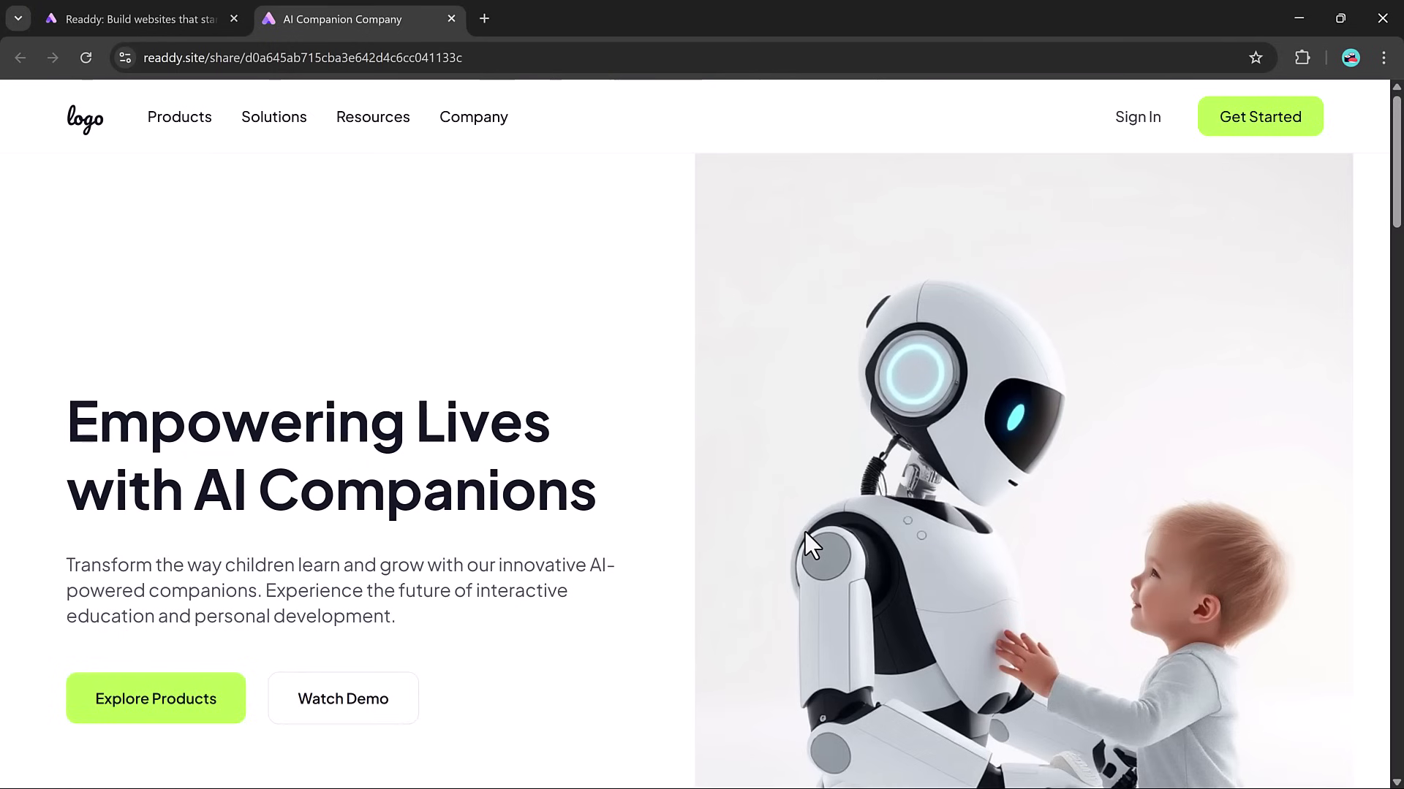
{"action": "scroll", "coordinate": [805, 533], "scroll_direction": "down", "scroll_amount": 10}
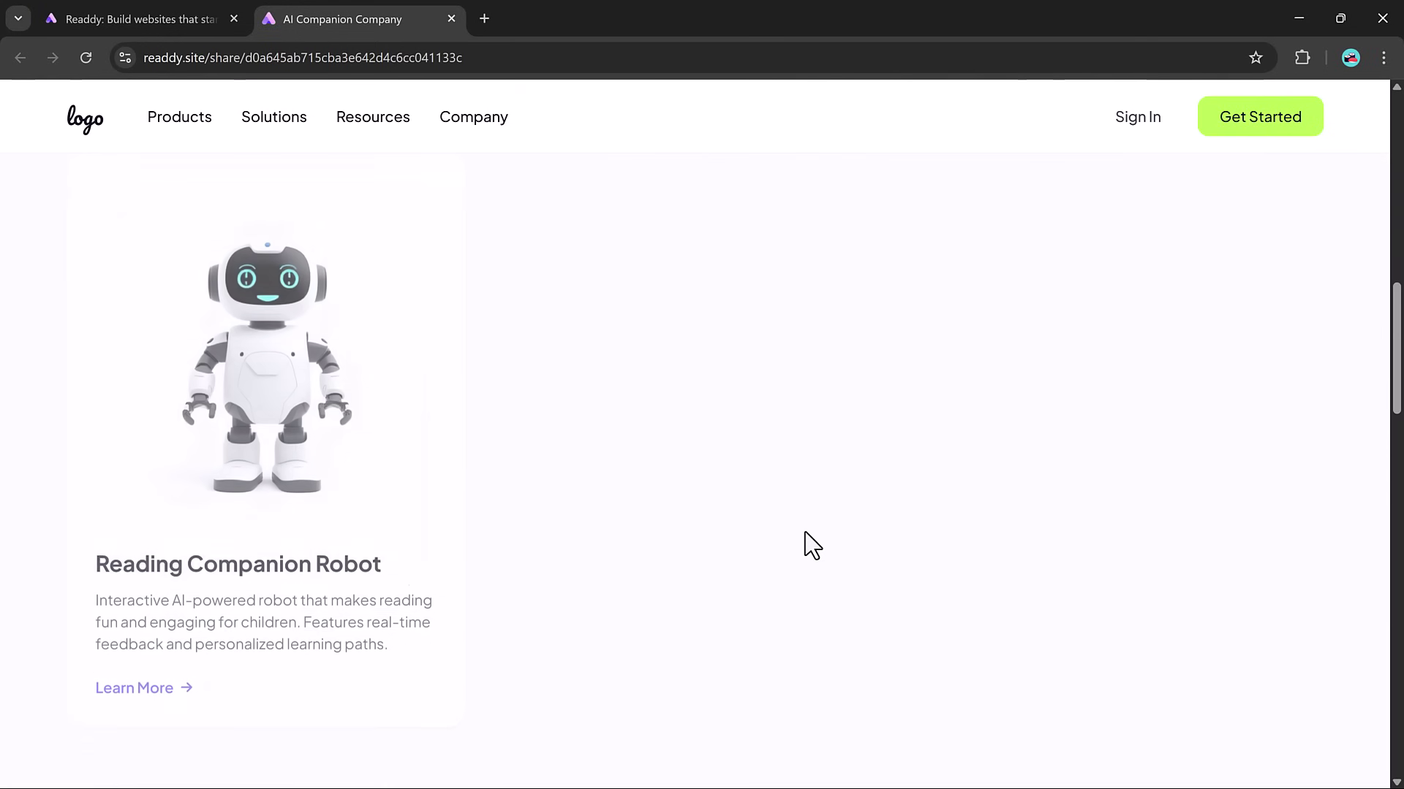
{"action": "scroll", "coordinate": [805, 532], "scroll_direction": "down", "scroll_amount": 10}
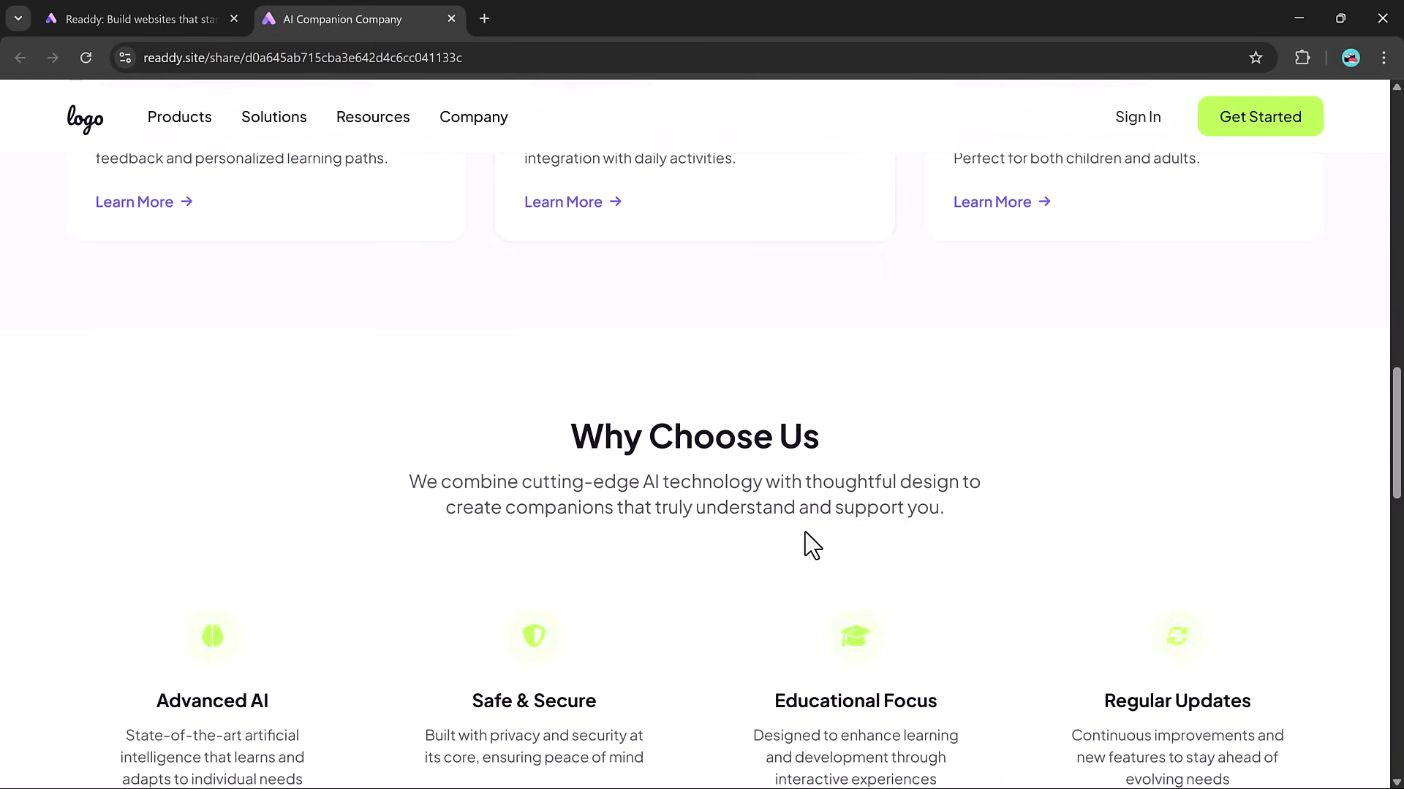
{"action": "scroll", "coordinate": [805, 532], "scroll_direction": "down", "scroll_amount": 10}
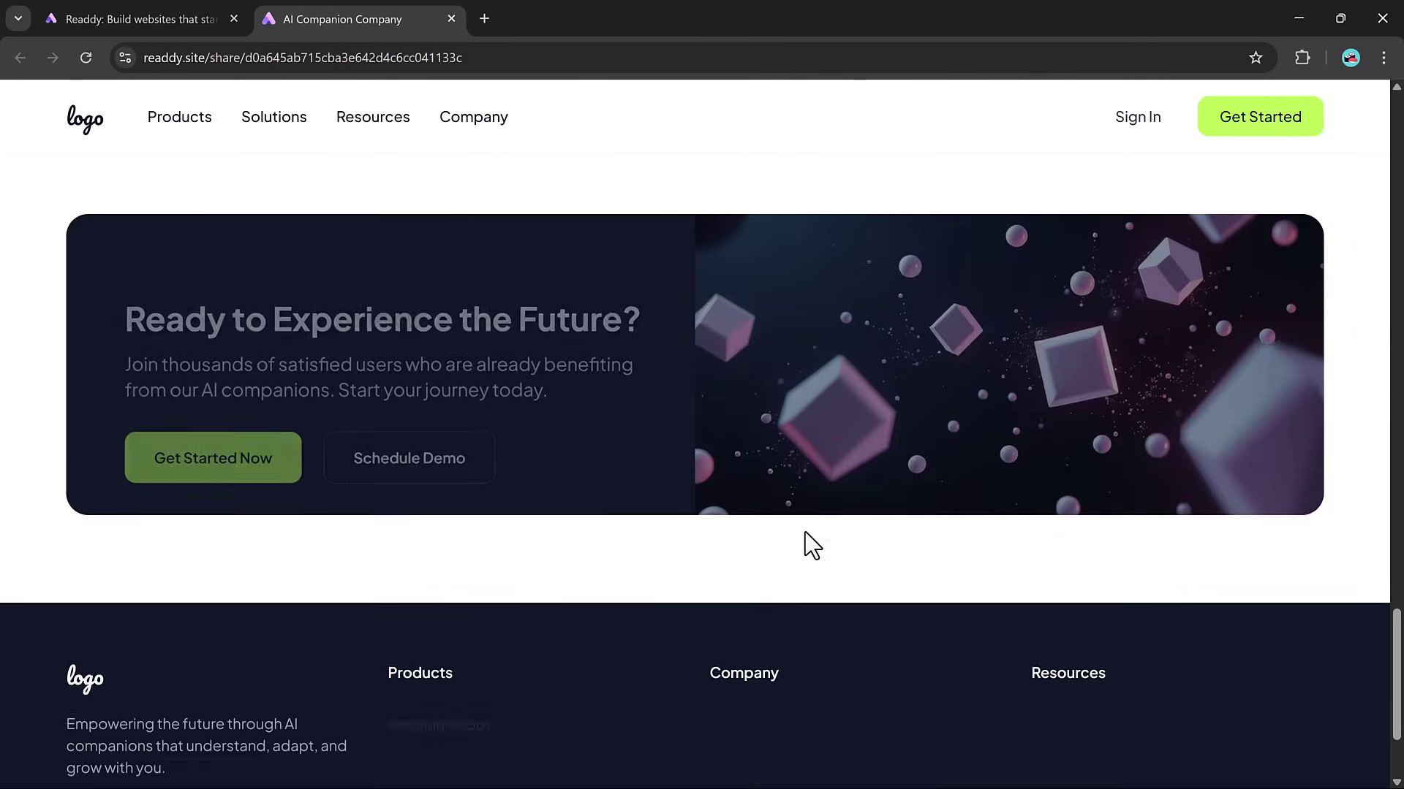
{"action": "scroll", "coordinate": [804, 531], "scroll_direction": "up", "scroll_amount": 20}
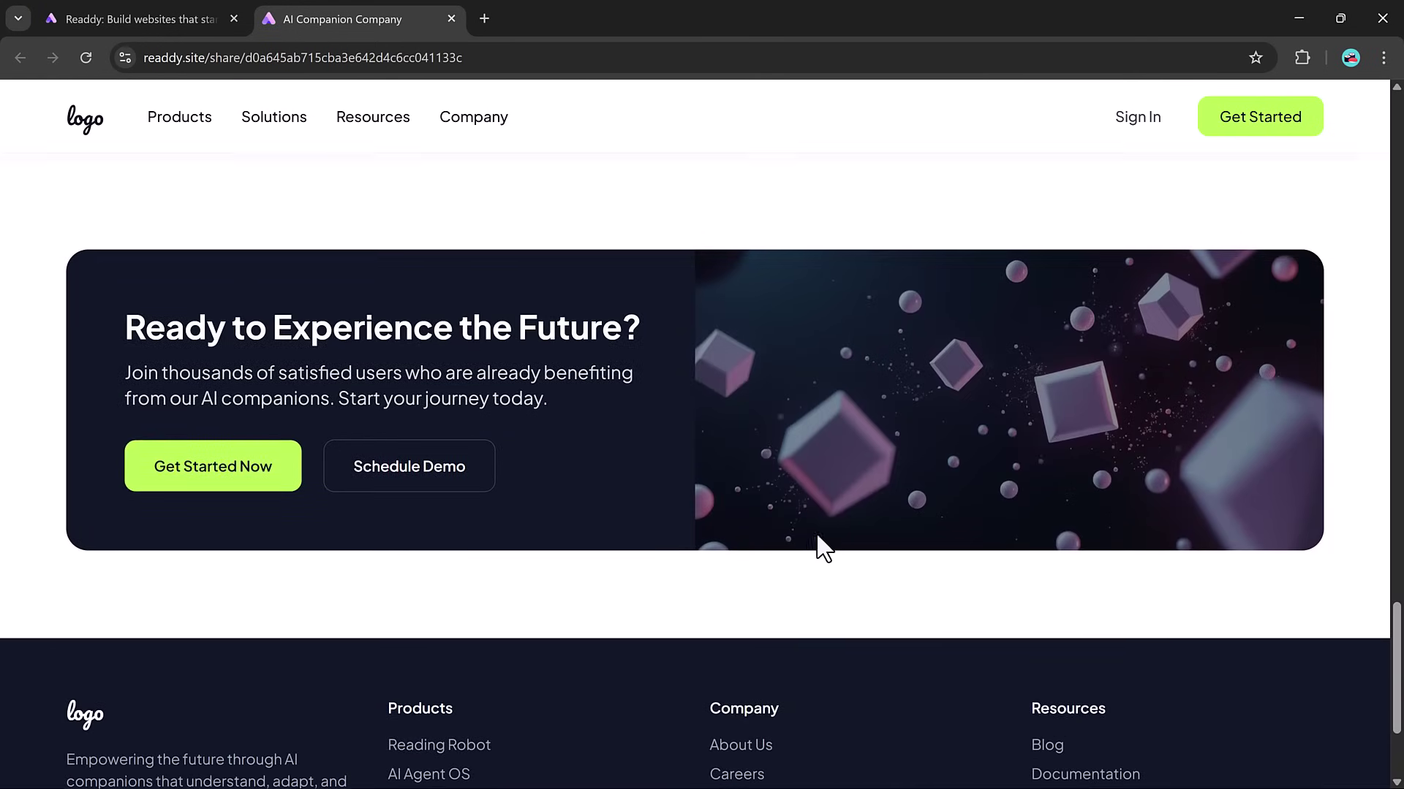
{"action": "scroll", "coordinate": [817, 535], "scroll_direction": "up", "scroll_amount": 10}
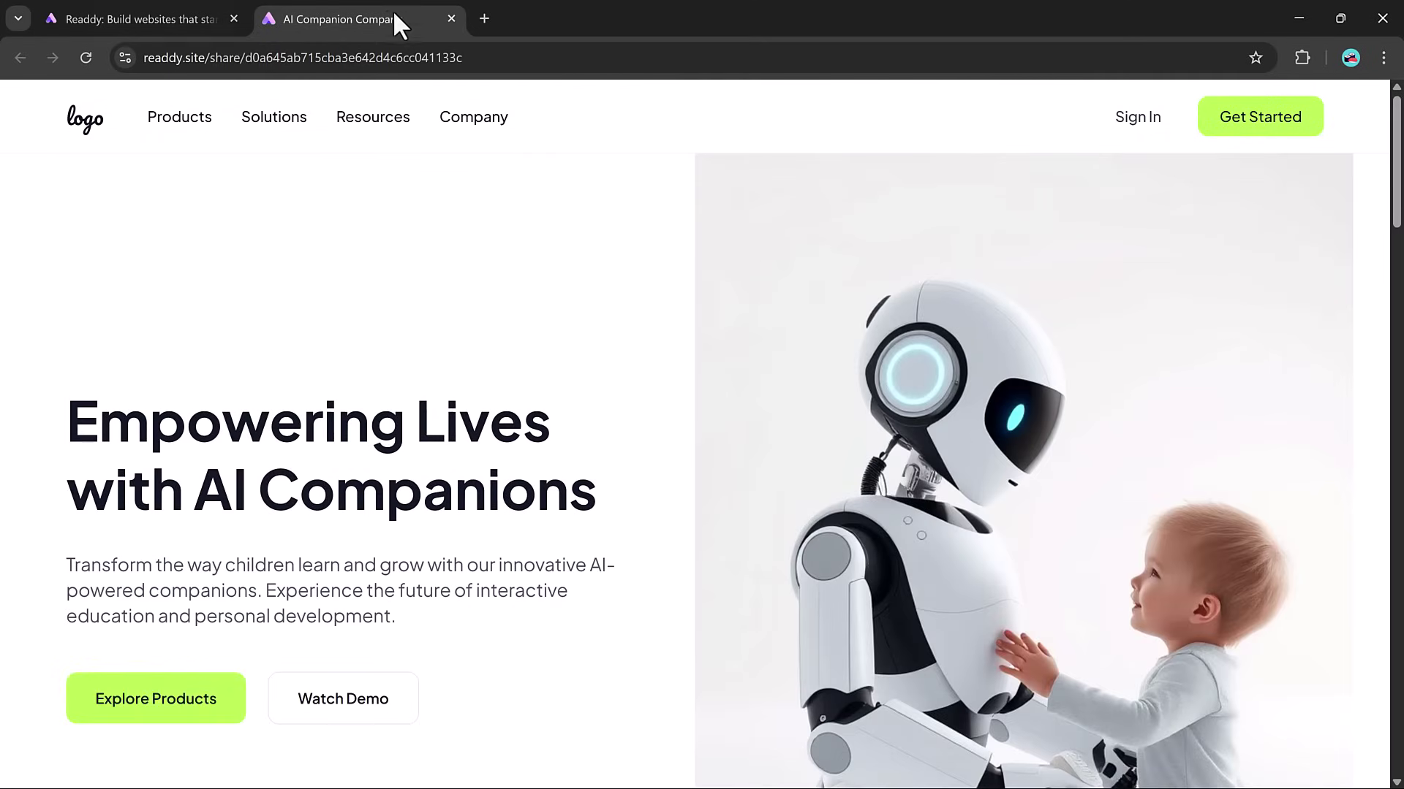
{"action": "left_click", "coordinate": [451, 18]}
{"action": "scroll", "coordinate": [728, 473], "scroll_direction": "down", "scroll_amount": 5}
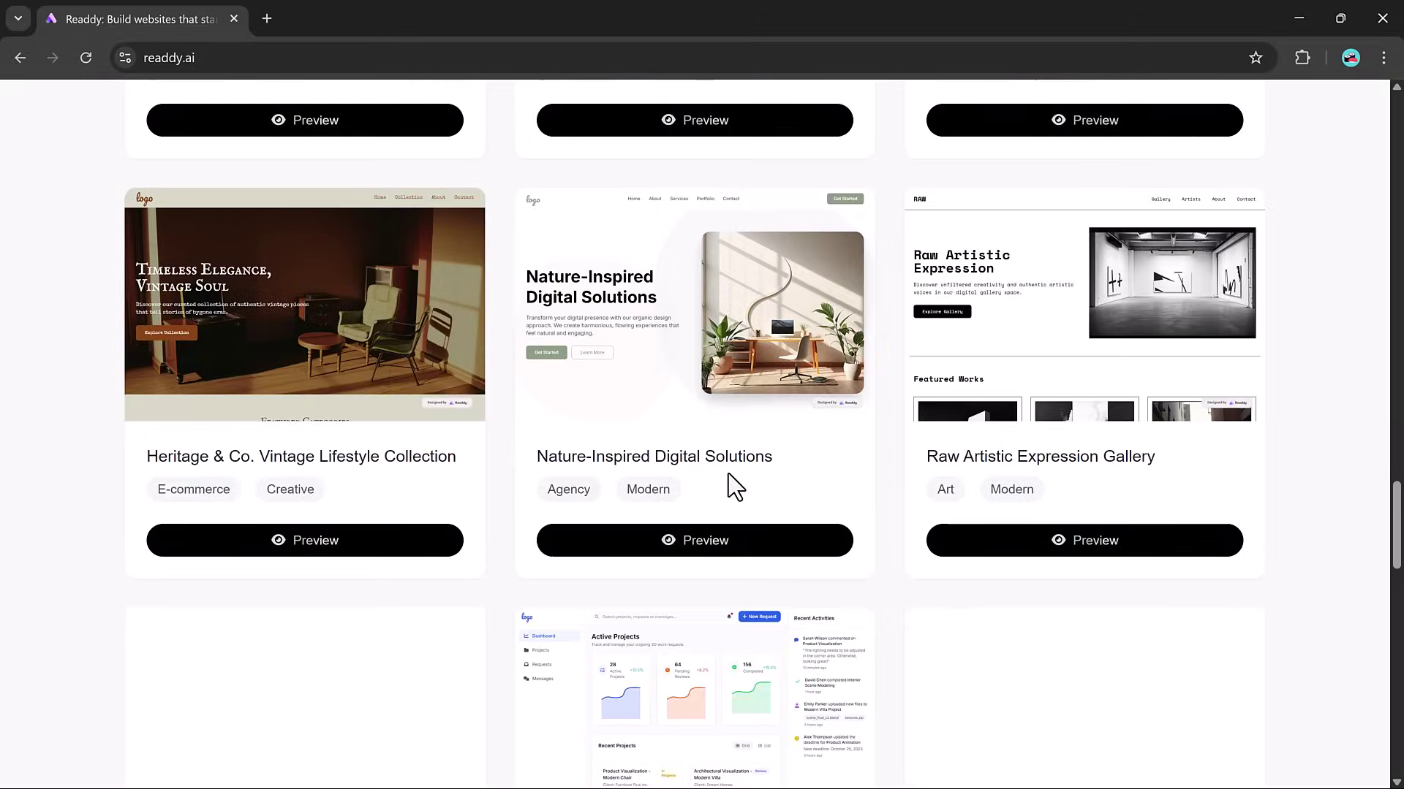
{"action": "scroll", "coordinate": [728, 473], "scroll_direction": "down", "scroll_amount": 15}
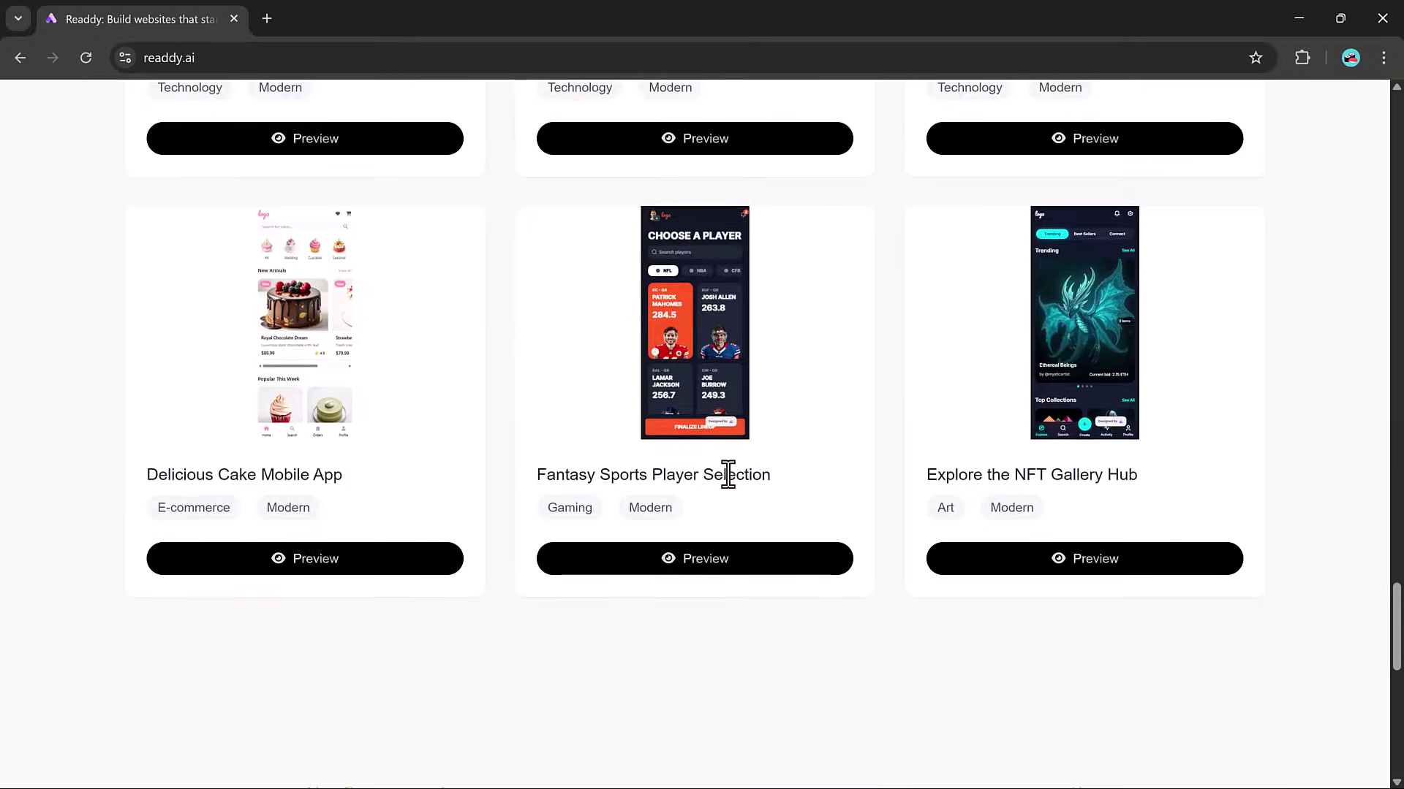